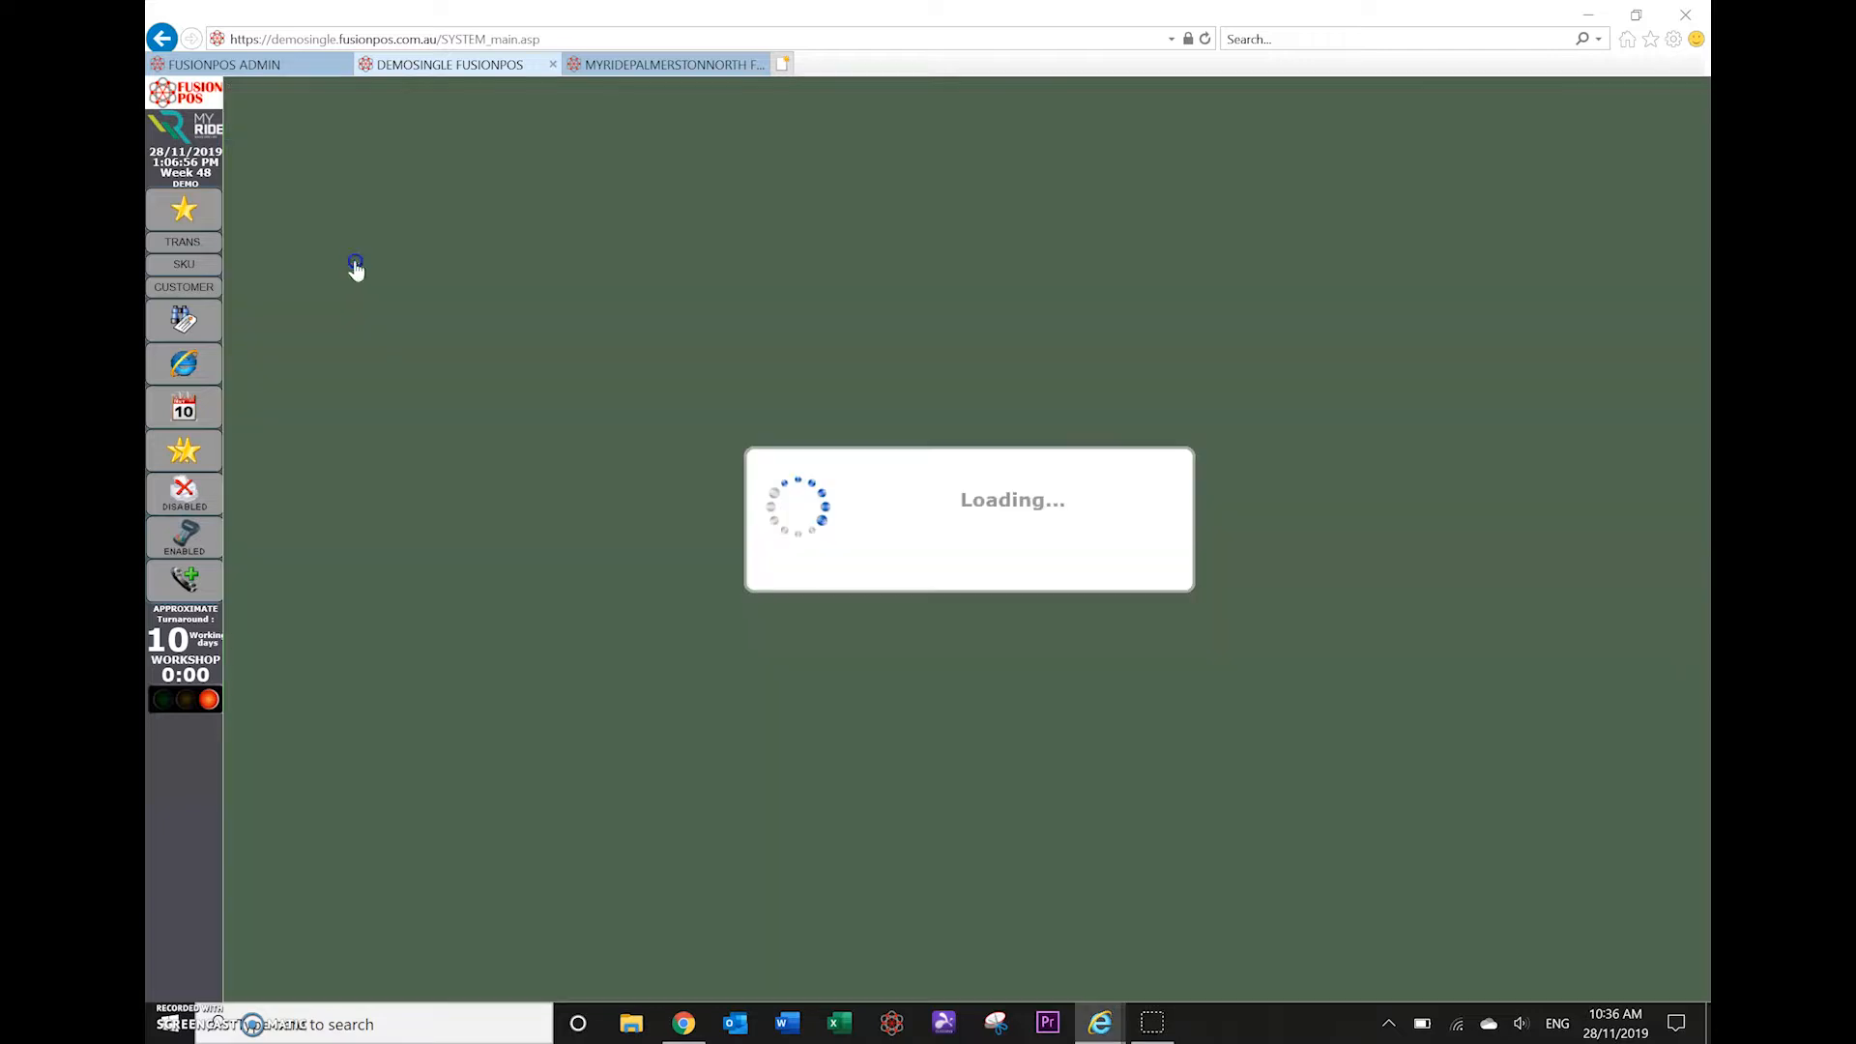
Log in to the staff account with the staff ID and account password.
type("2")
key("Tab")
type("***")
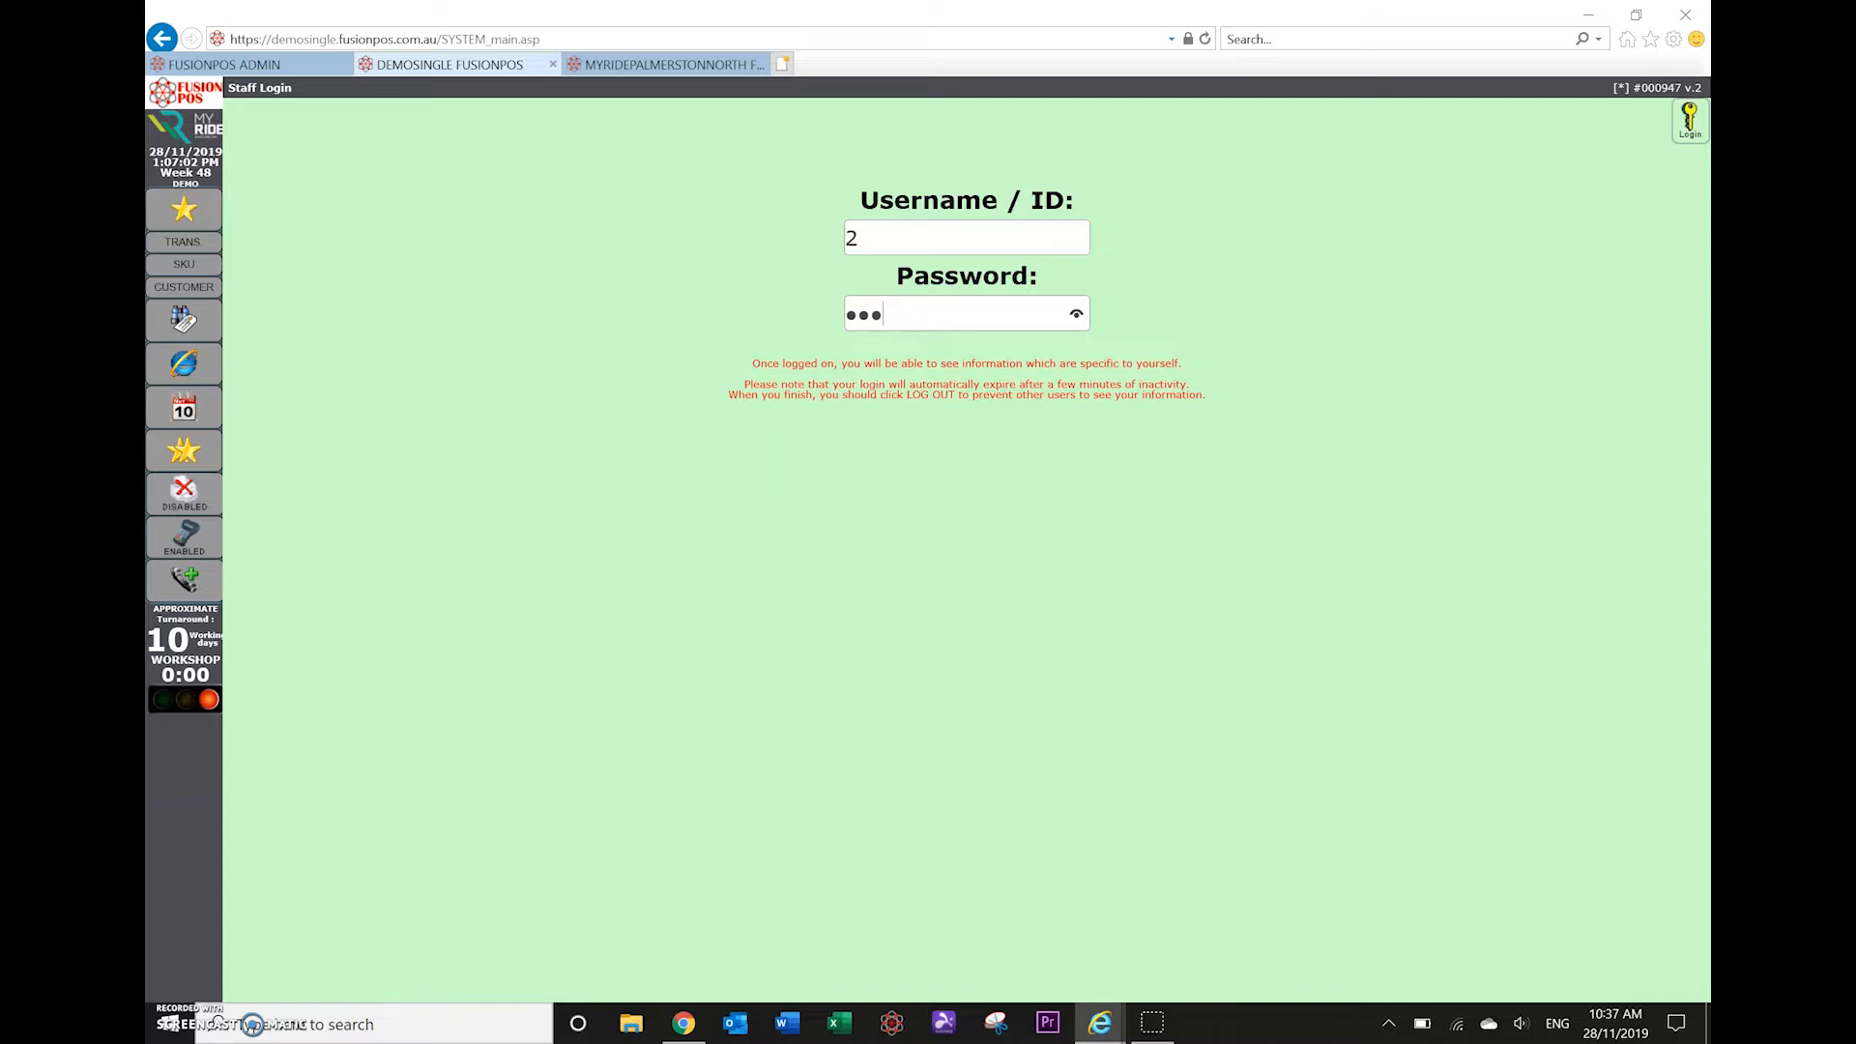
left_click(1694, 128)
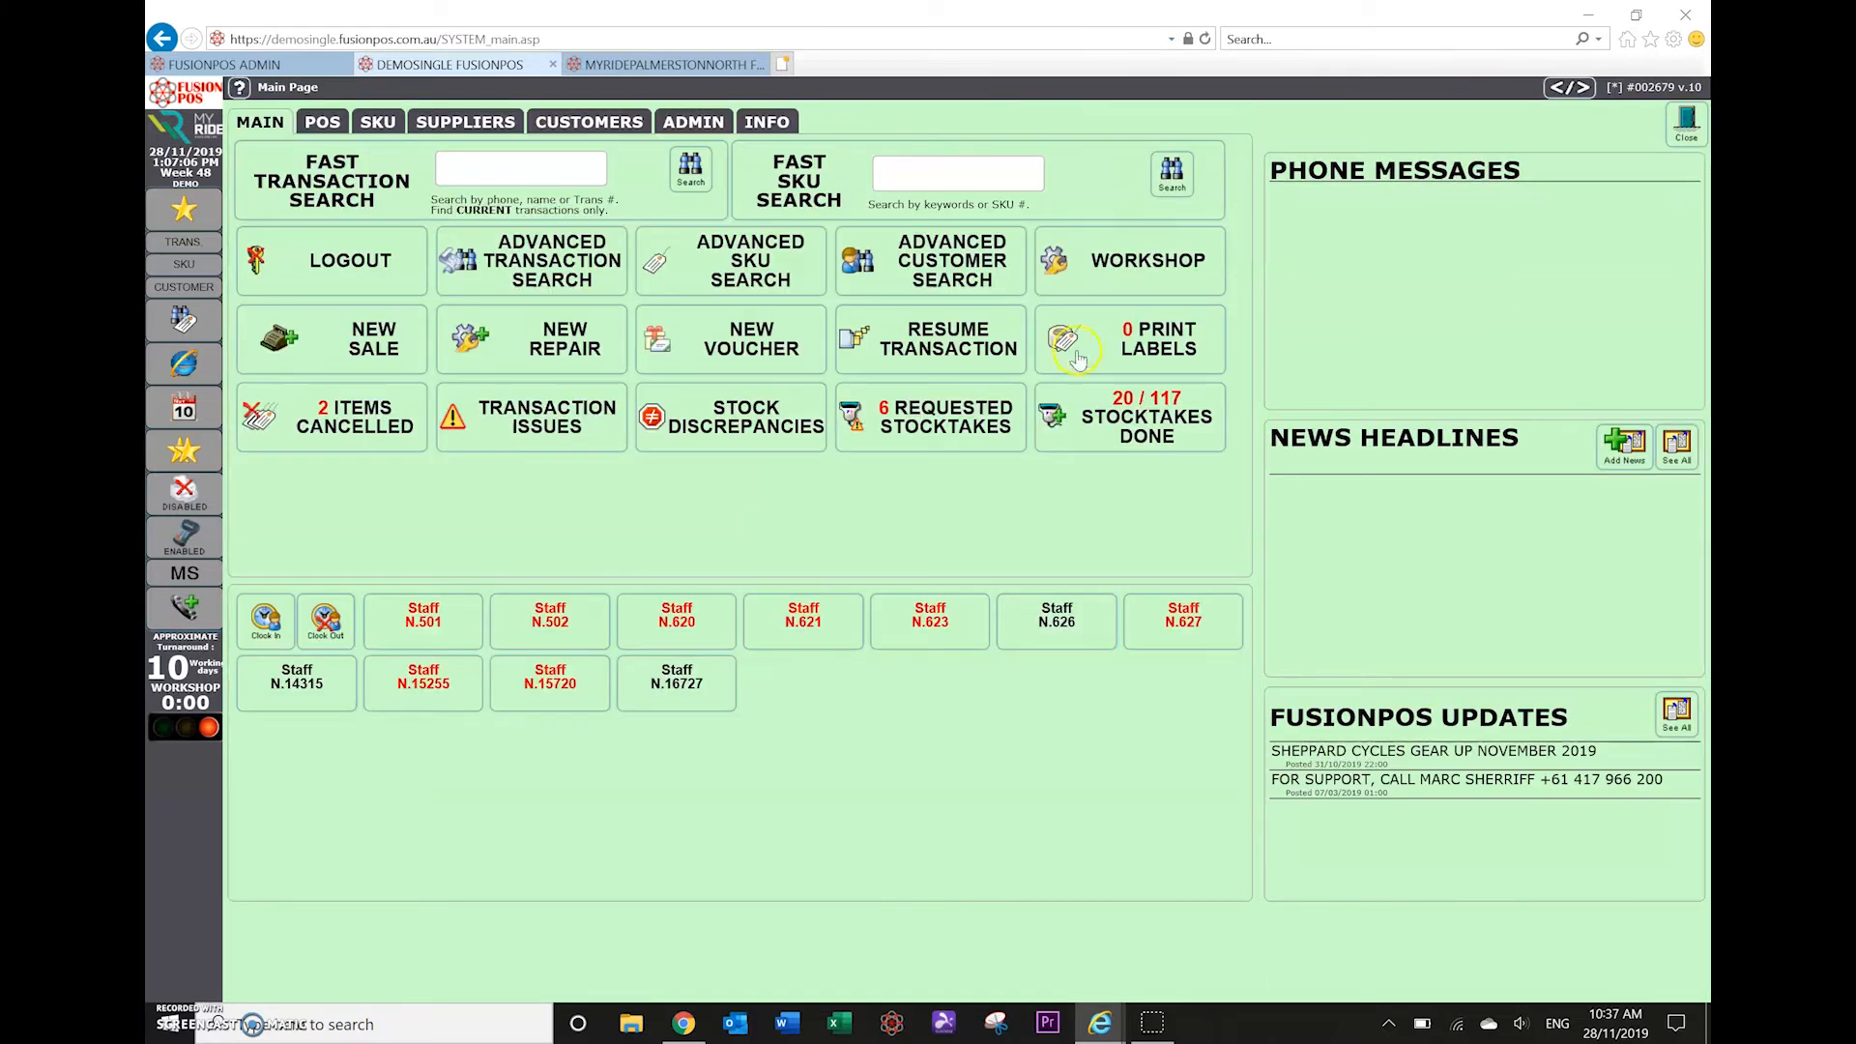
Open the form for adding a new SKU special.
left_click(378, 125)
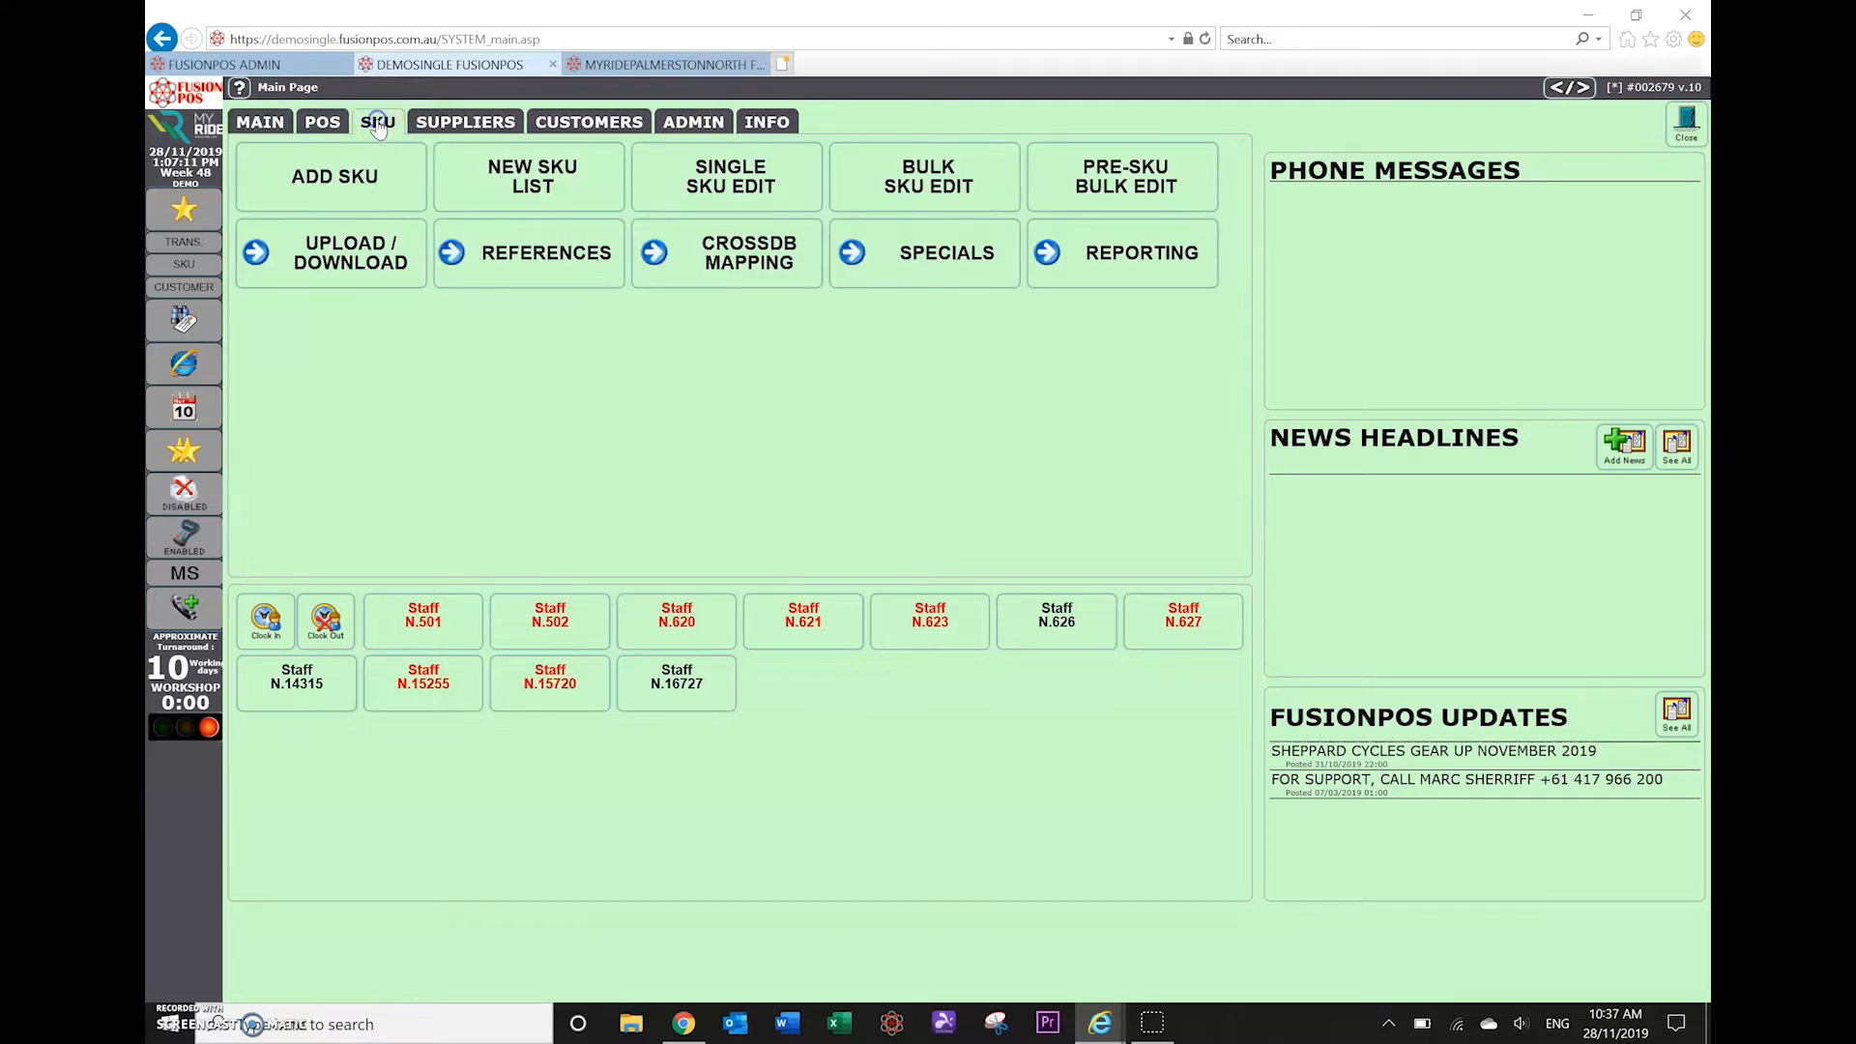
left_click(917, 257)
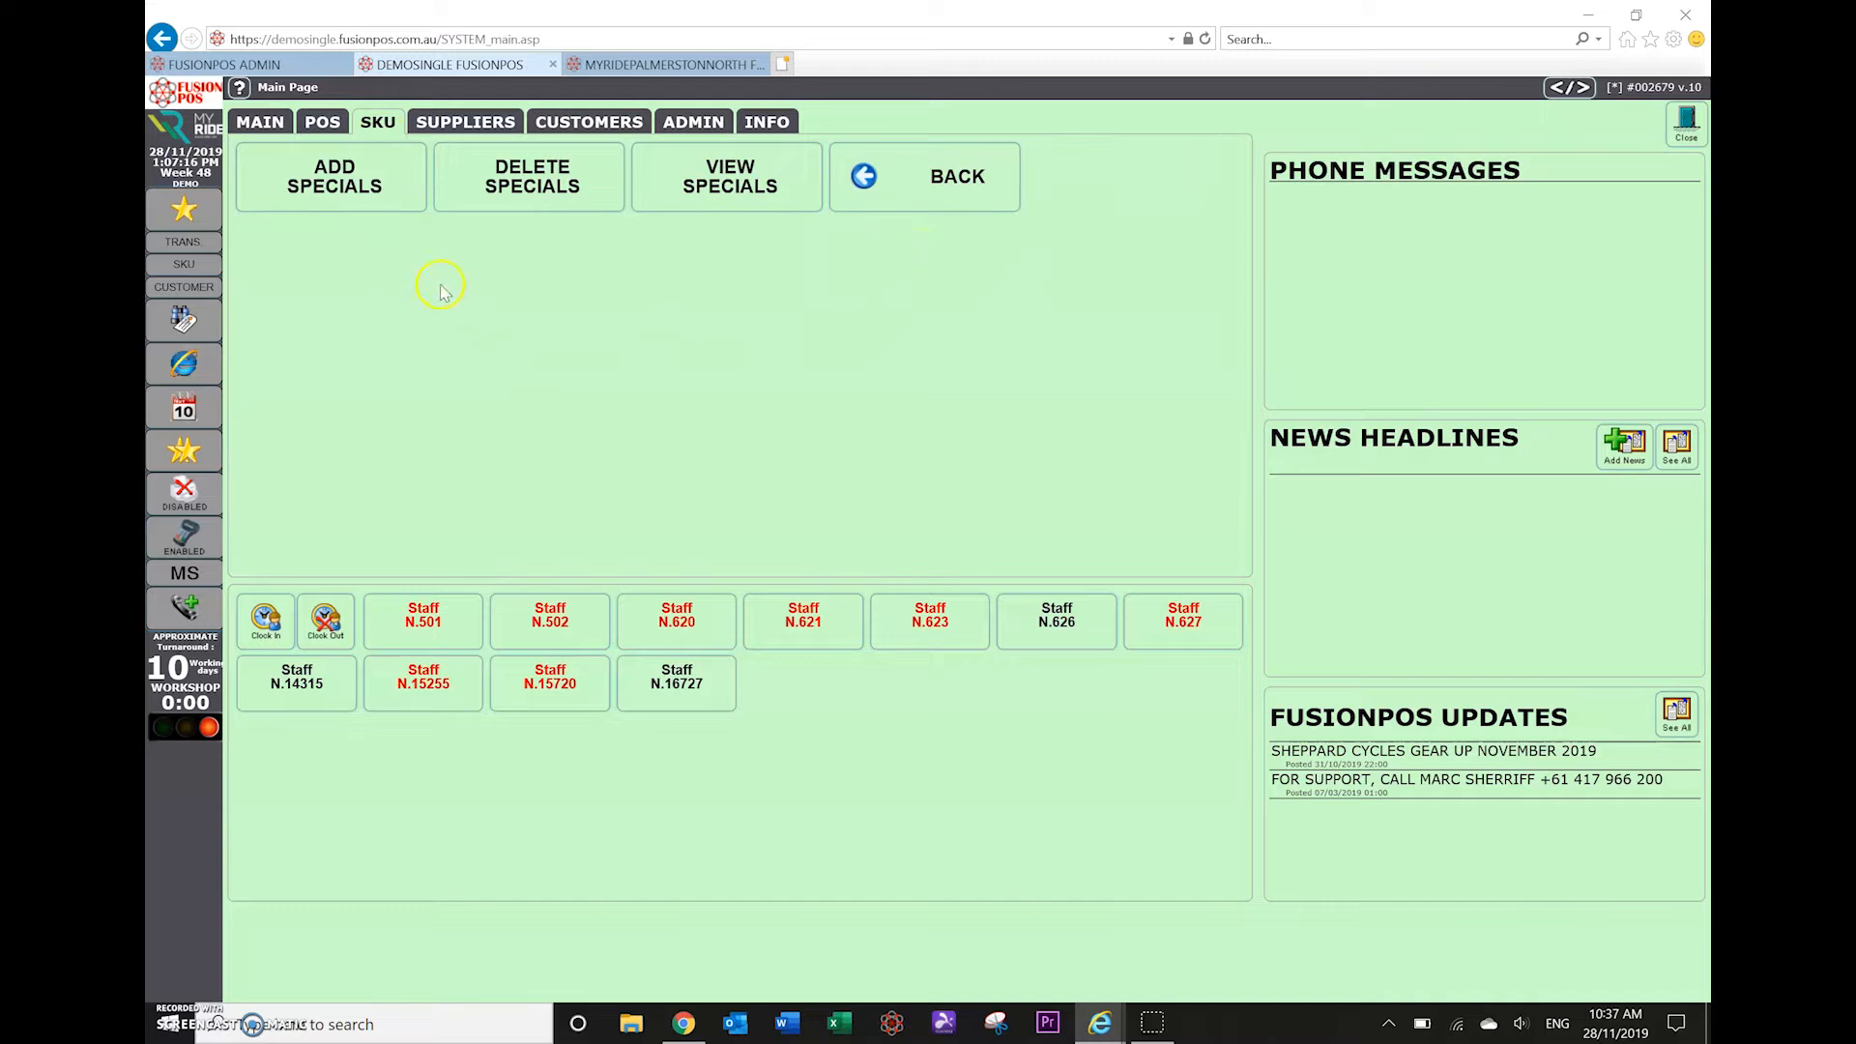
left_click(323, 181)
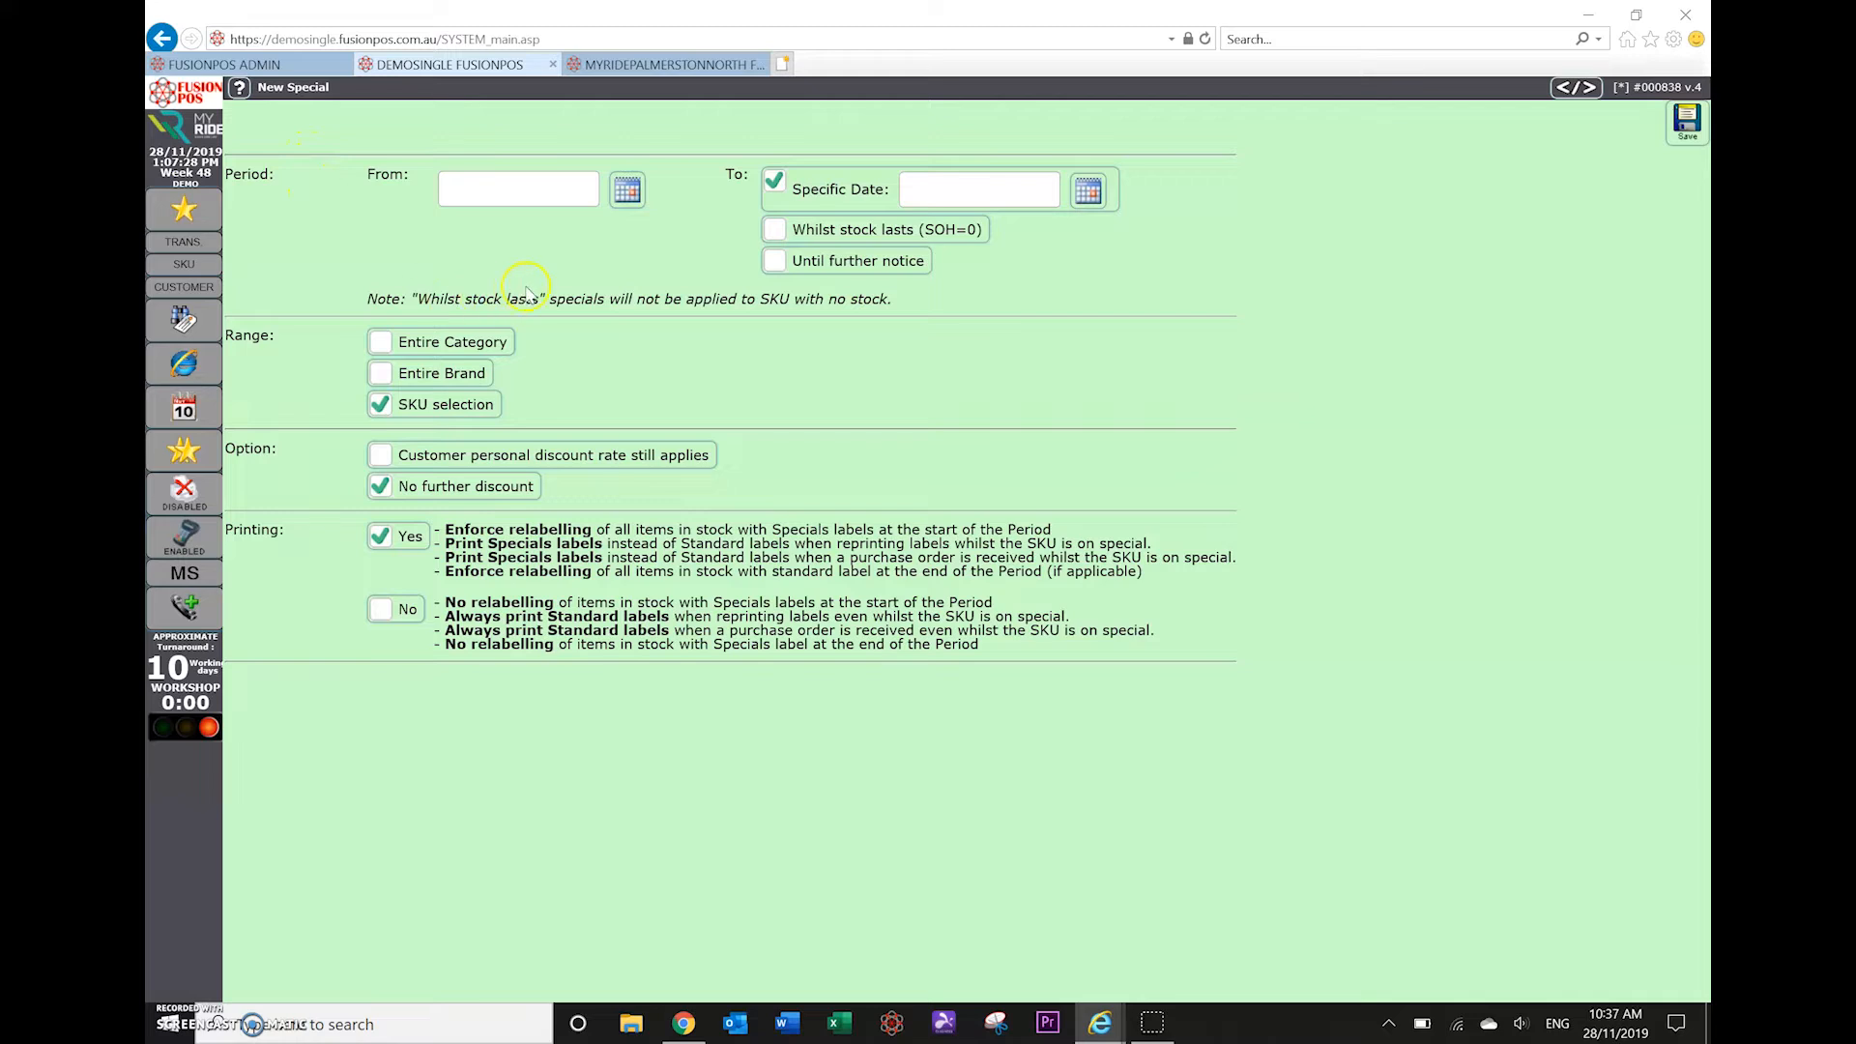
Set the special's period from 28/11/2019 to the specific end date 30/11/2019.
left_click(628, 190)
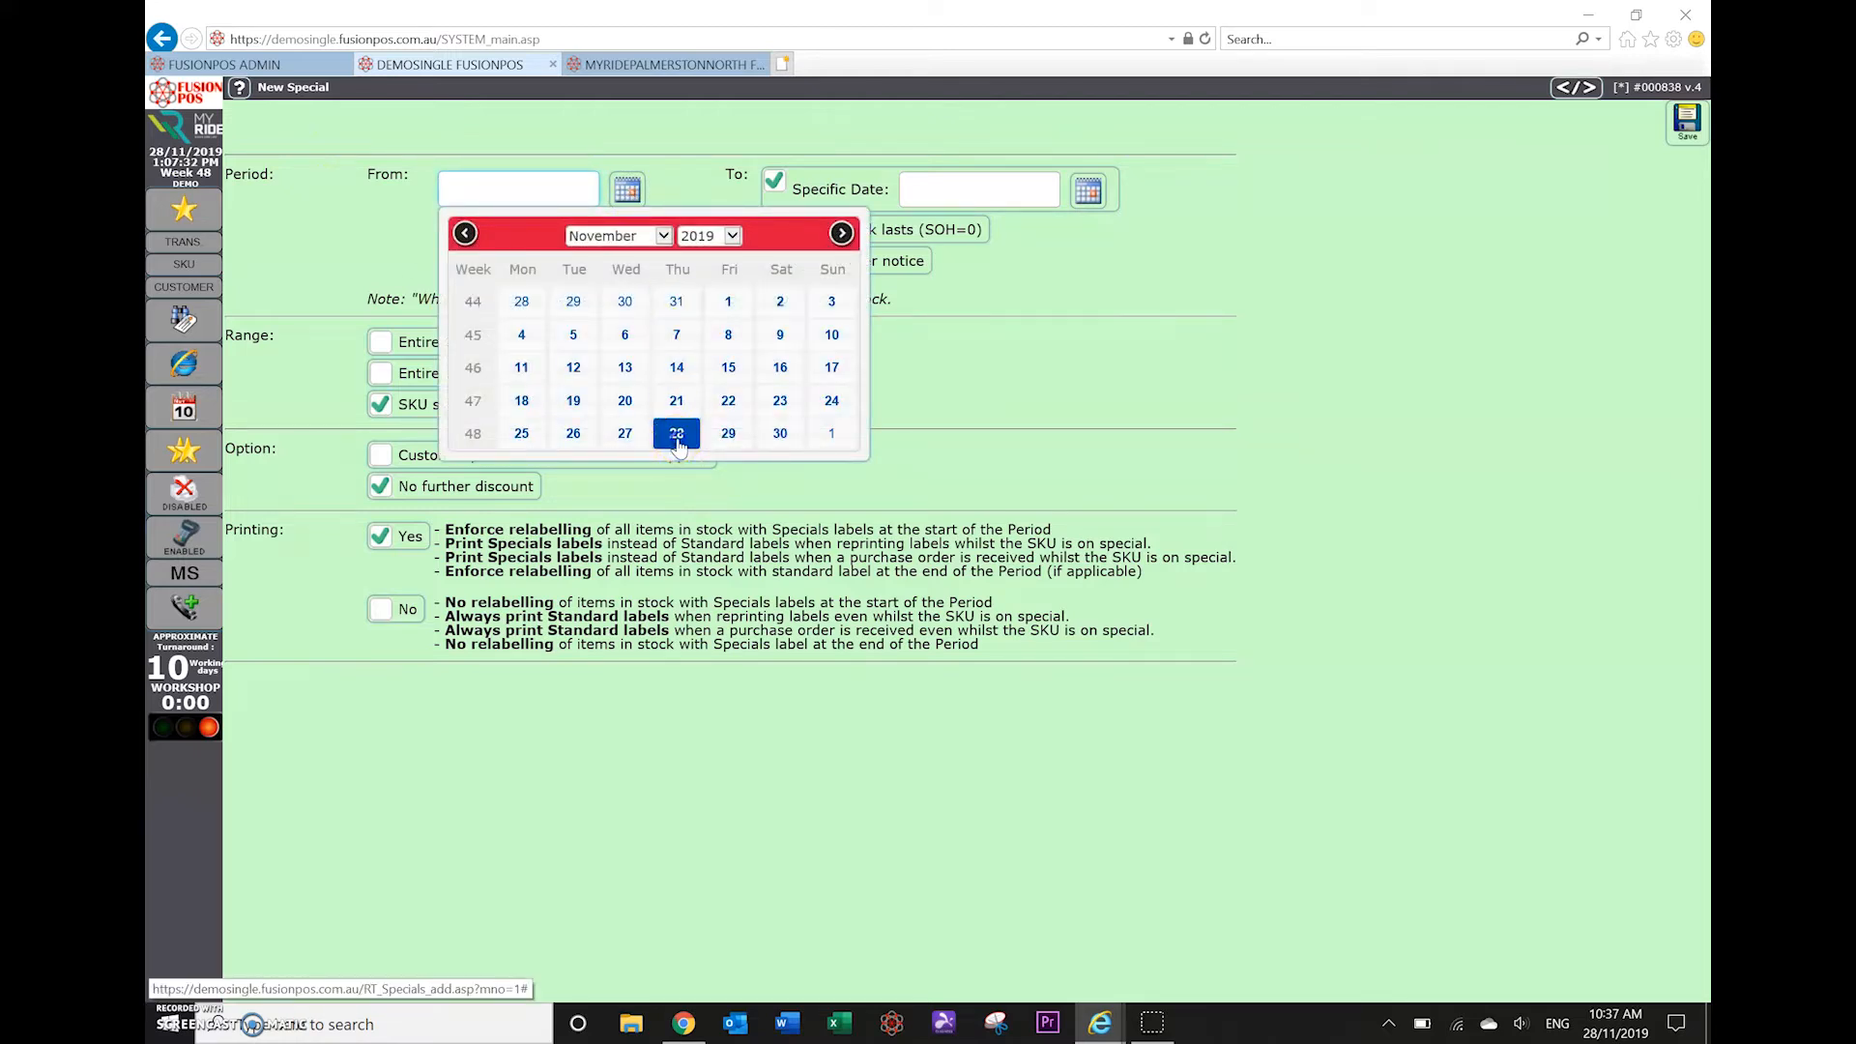
left_click(677, 433)
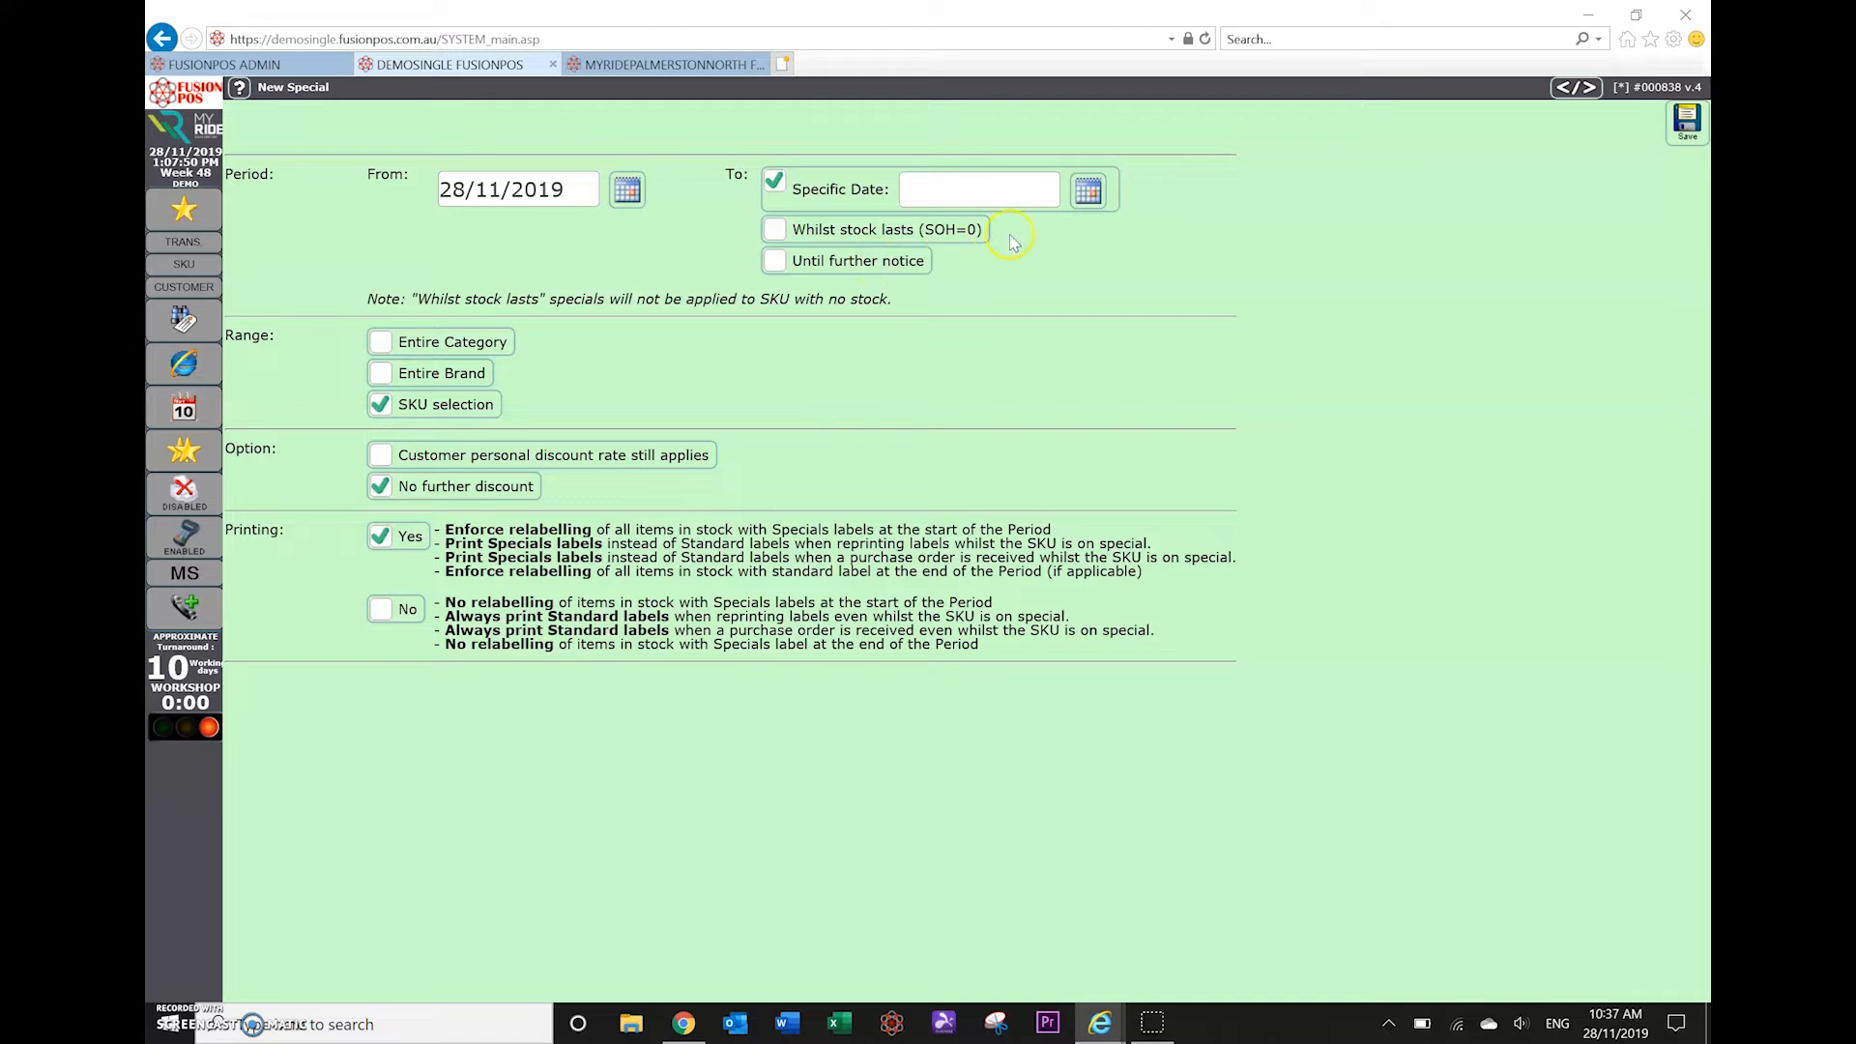
left_click(1087, 193)
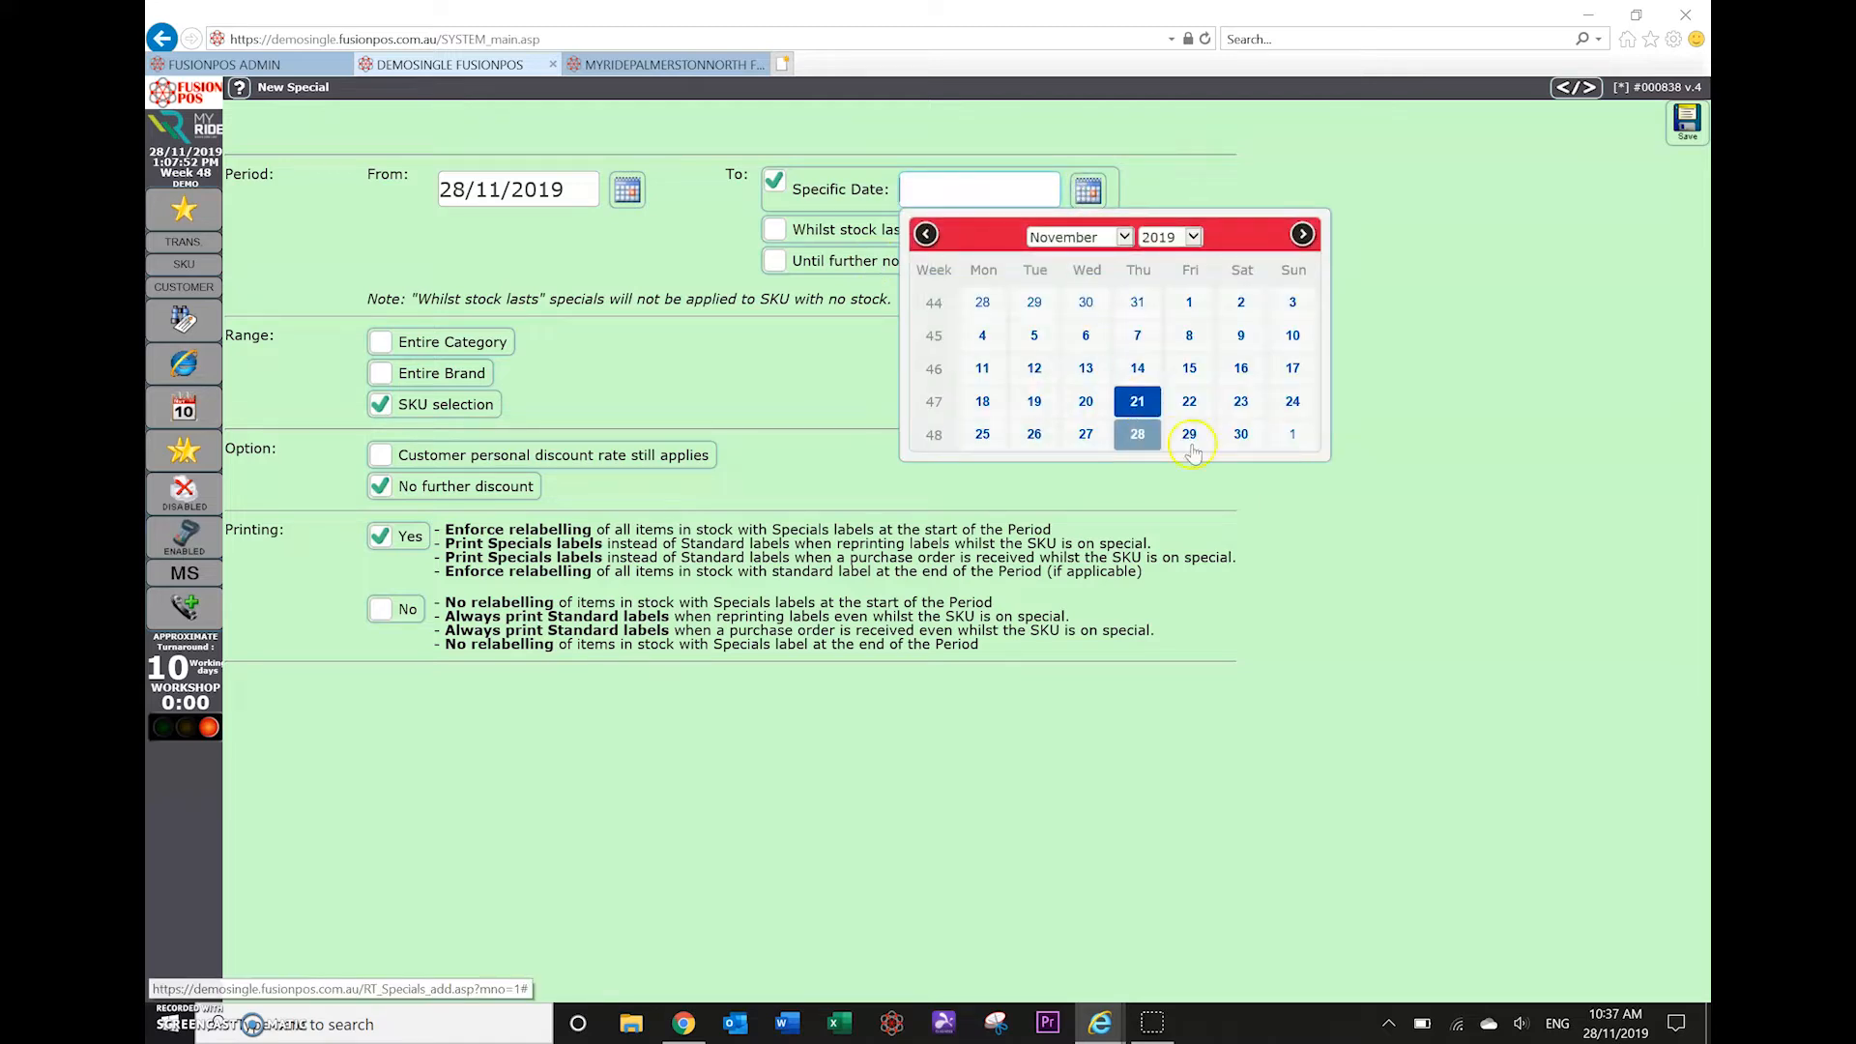
left_click(1243, 437)
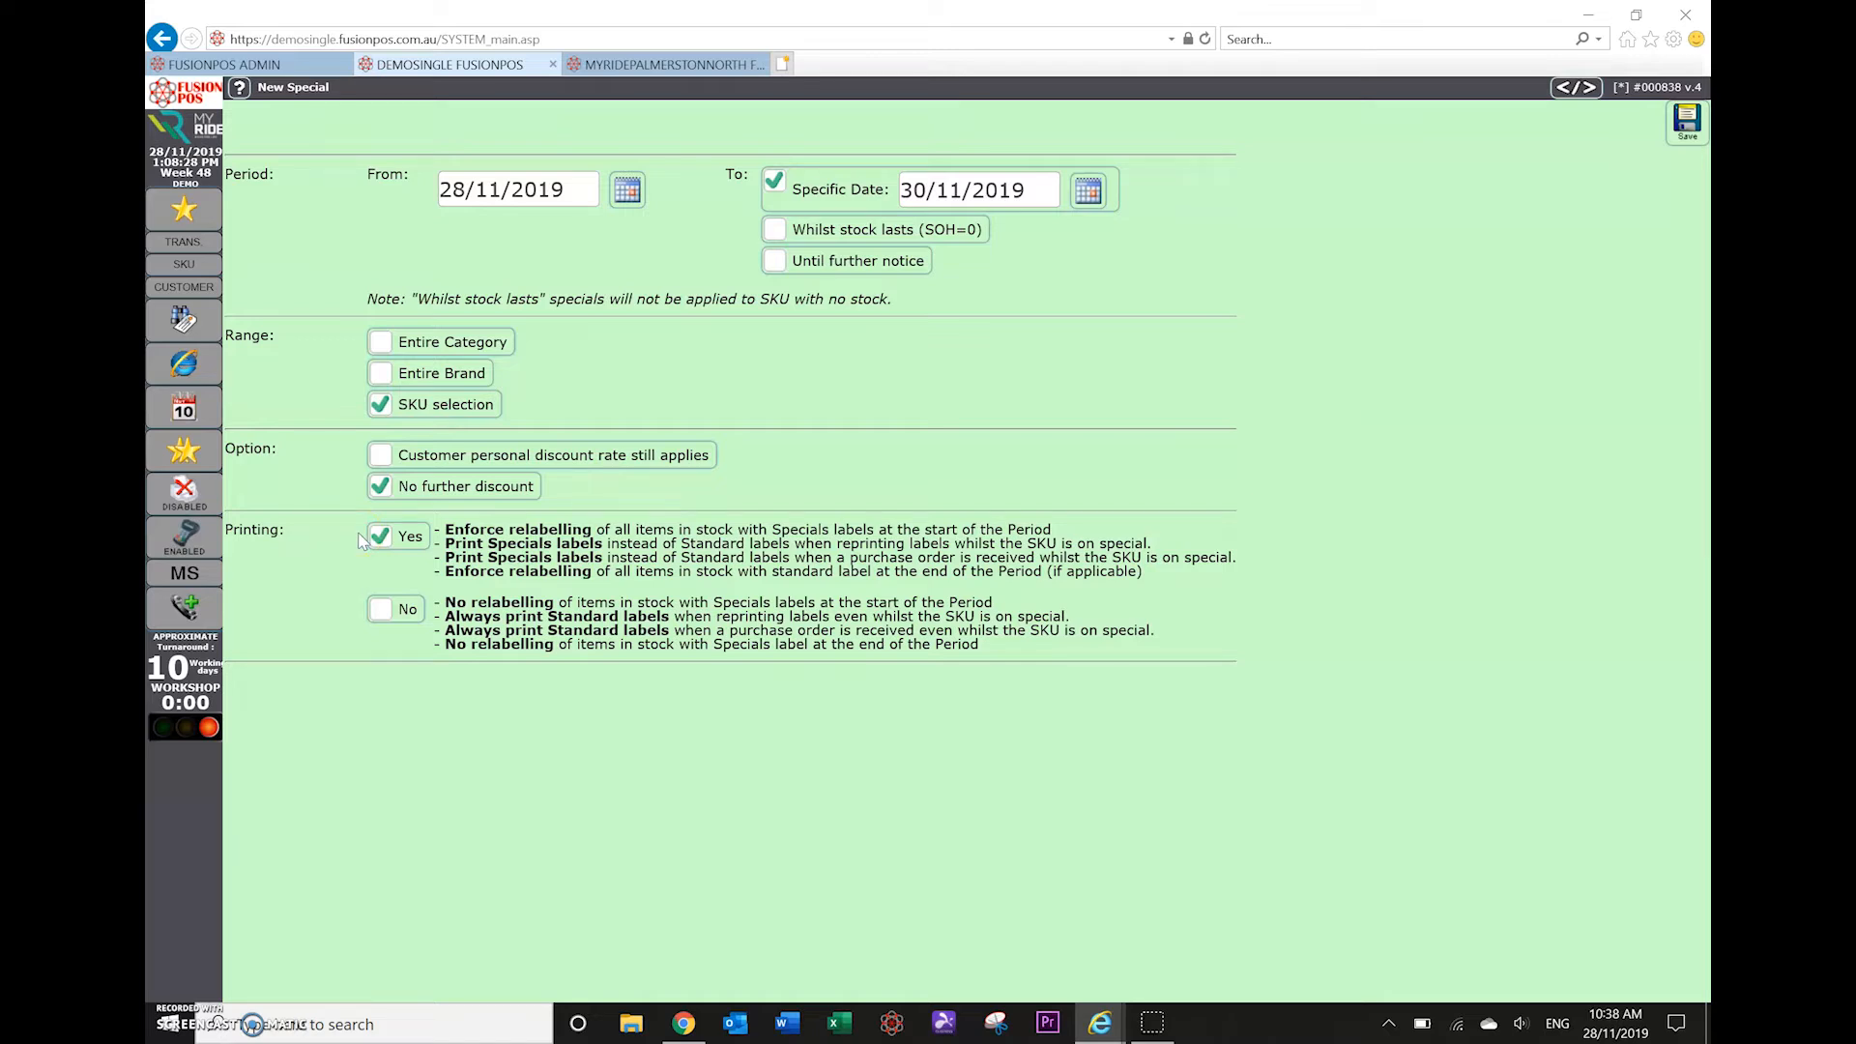
Set specials label printing to Yes and save the new special's settings.
left_click(382, 611)
left_click(380, 544)
left_click(1690, 116)
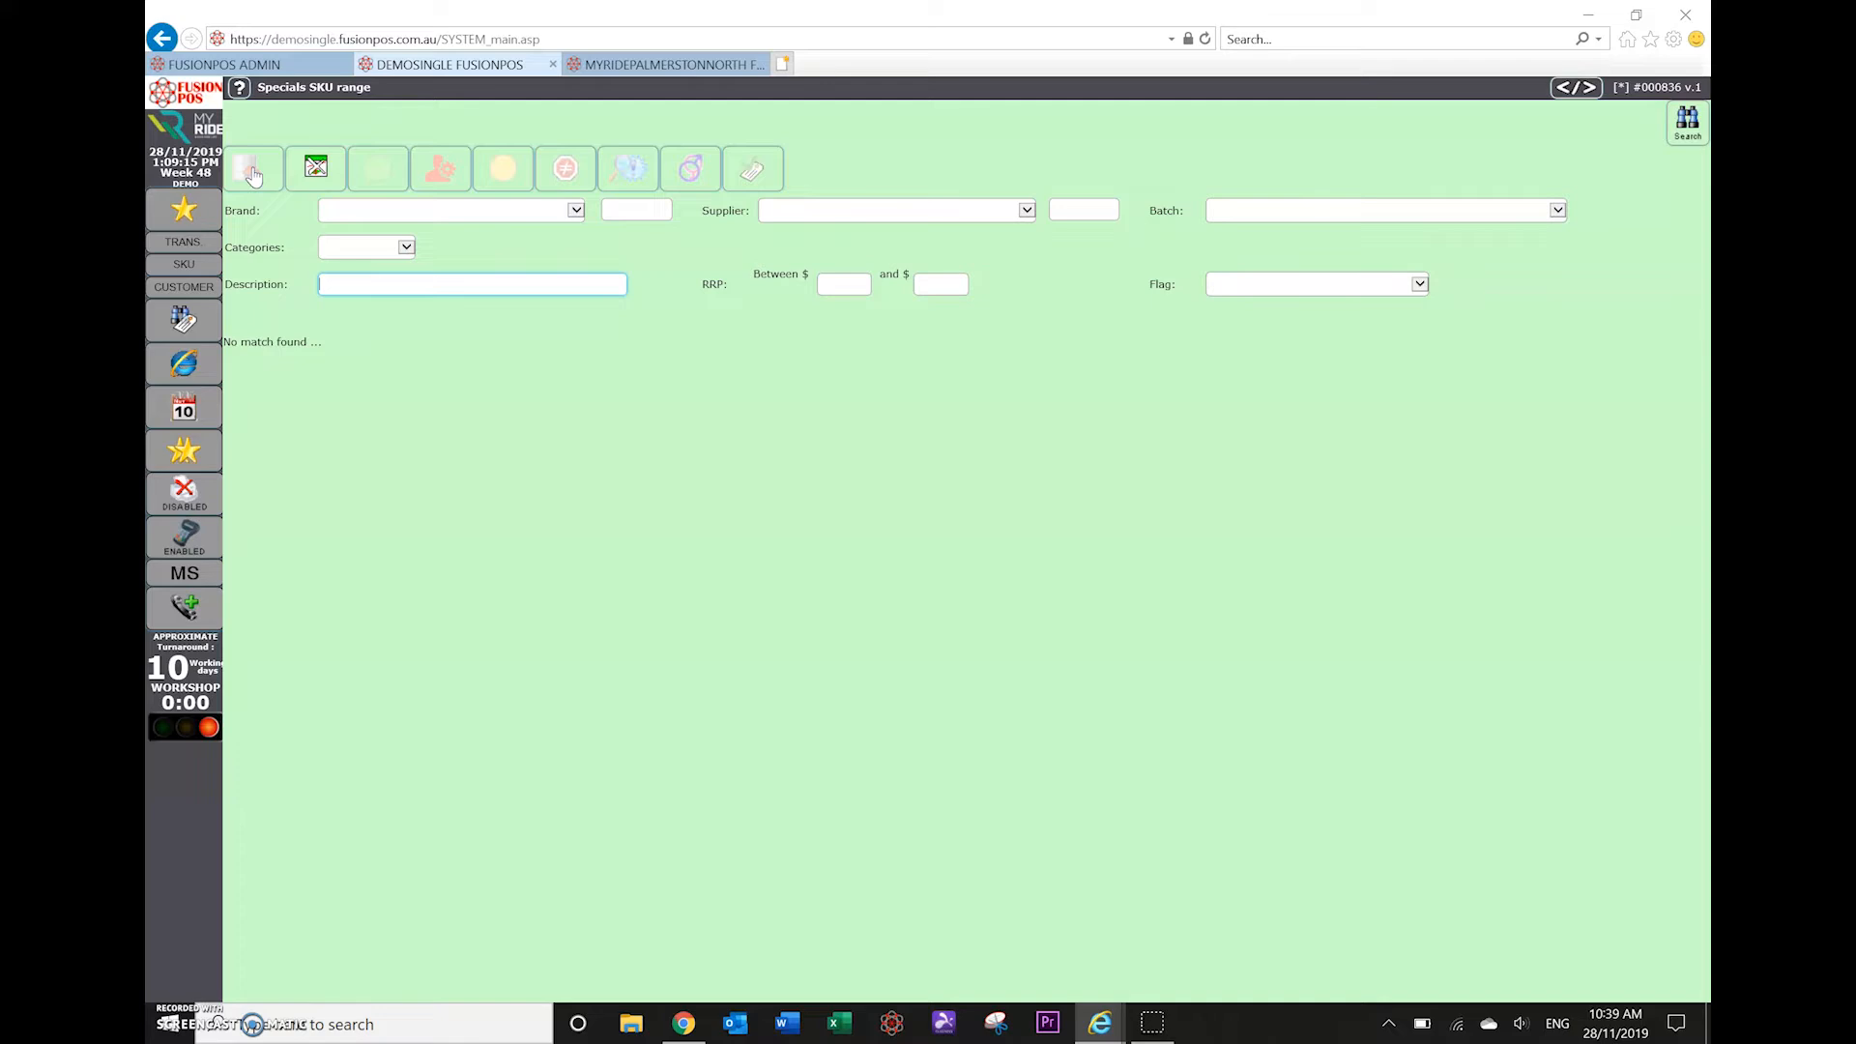
Set the stock-on-hand (SOH) filter for the SKU range to the stock icon with the red arrow.
left_click(260, 201)
left_click(256, 170)
left_click(263, 166)
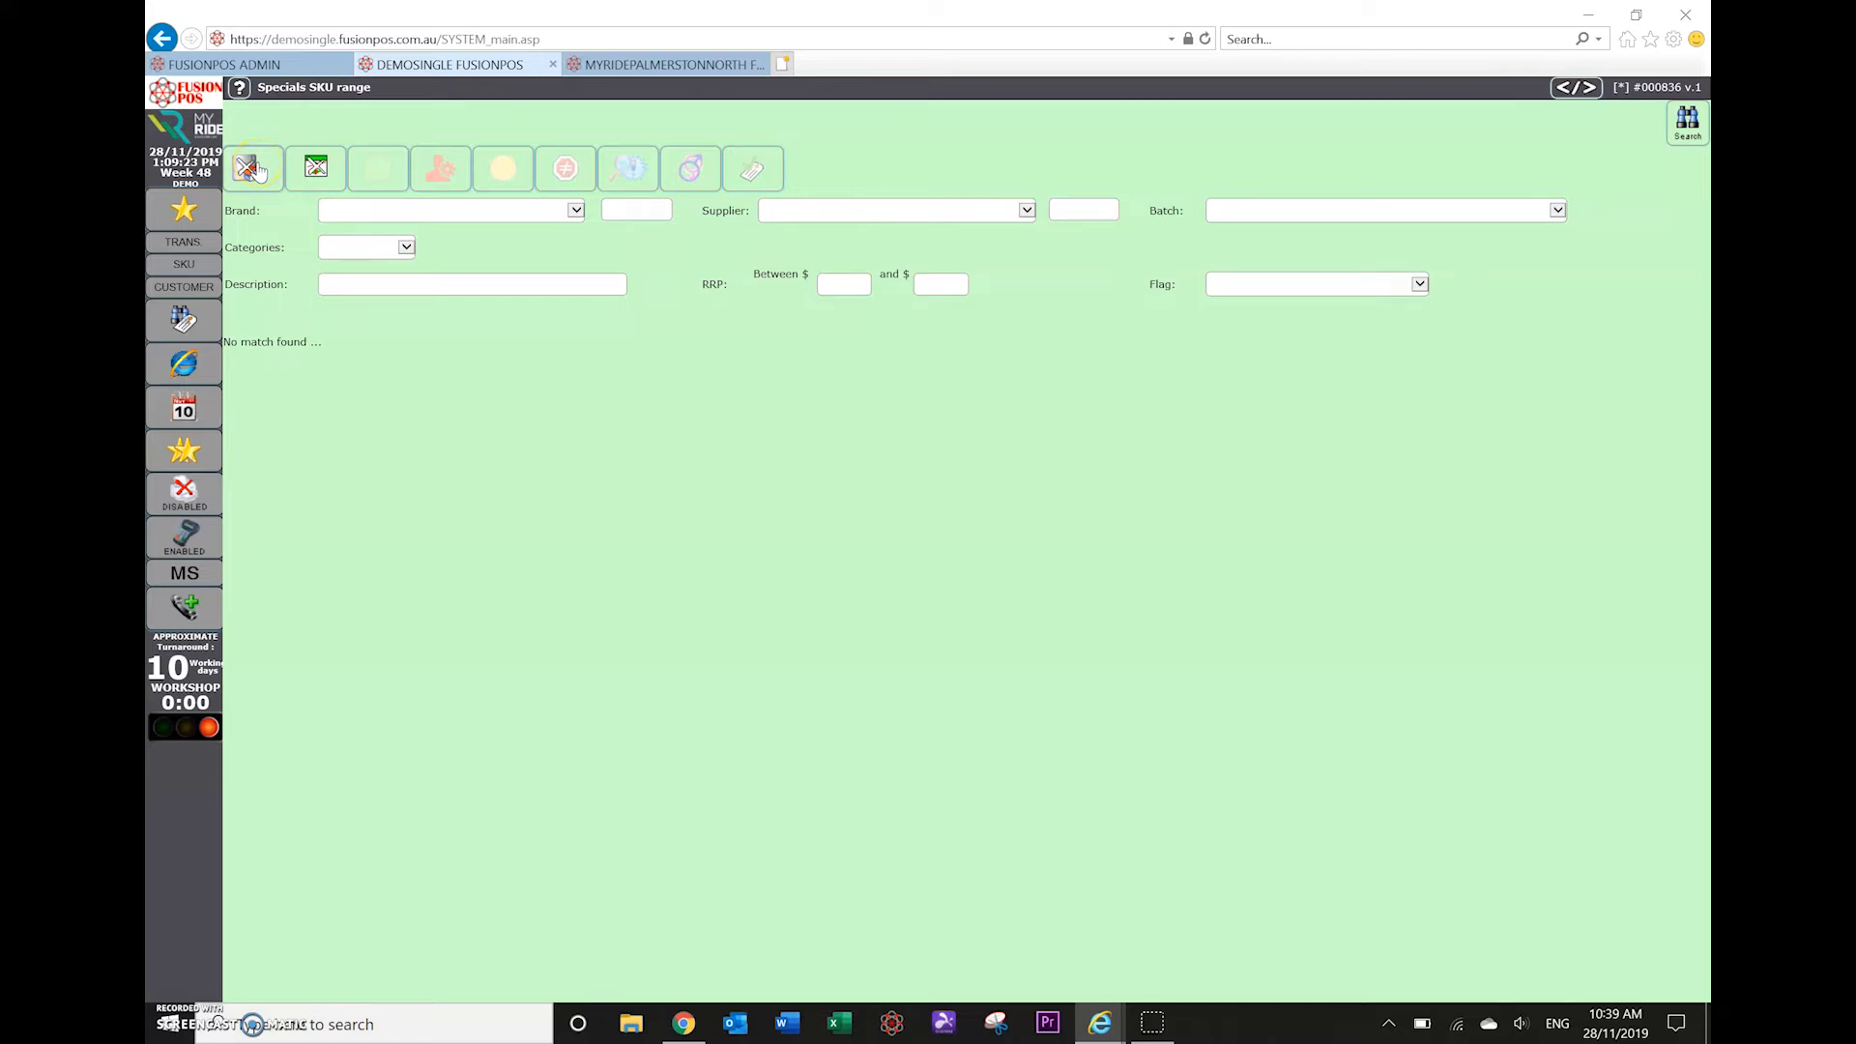
left_click(233, 172)
left_click(250, 174)
Filter the specials SKU range by the brand CATEYE.
left_click(499, 211)
type("cat")
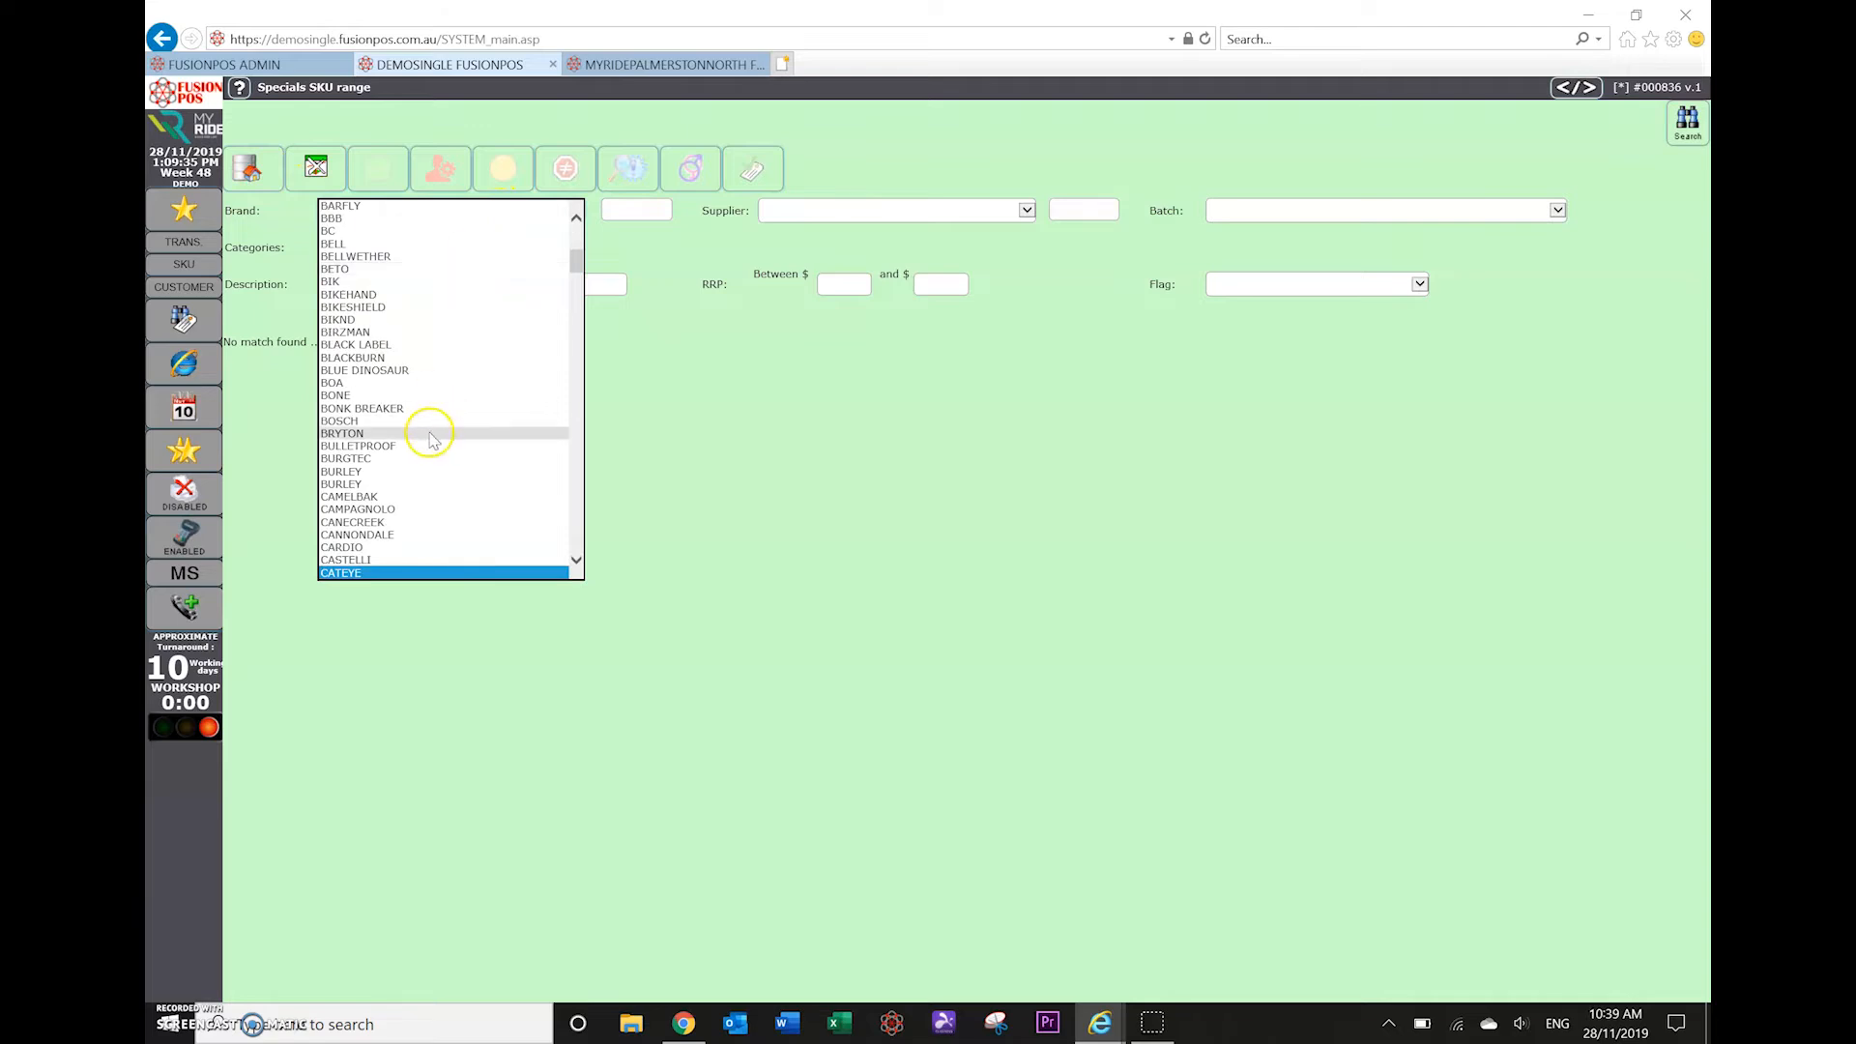
left_click(368, 573)
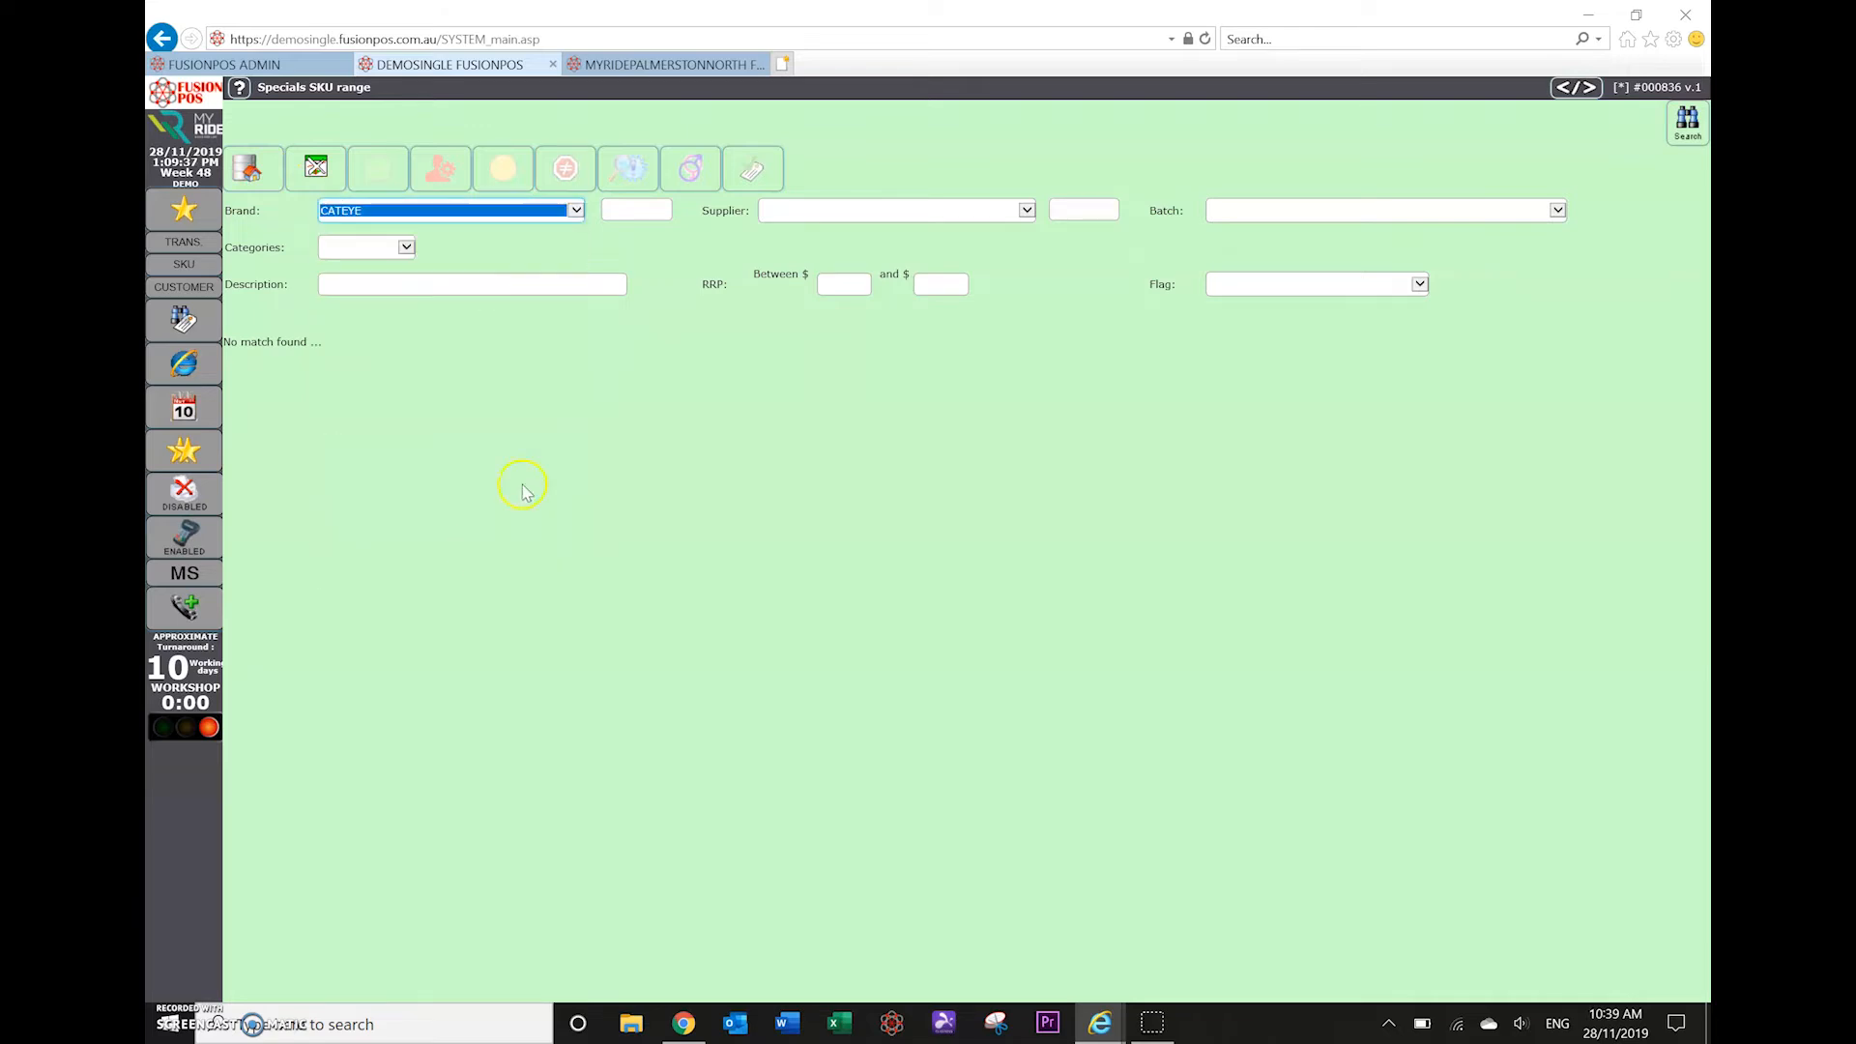
Narrow the categories to Accessories, Bike Accessories, Lights and search for the matching SKUs.
left_click(373, 248)
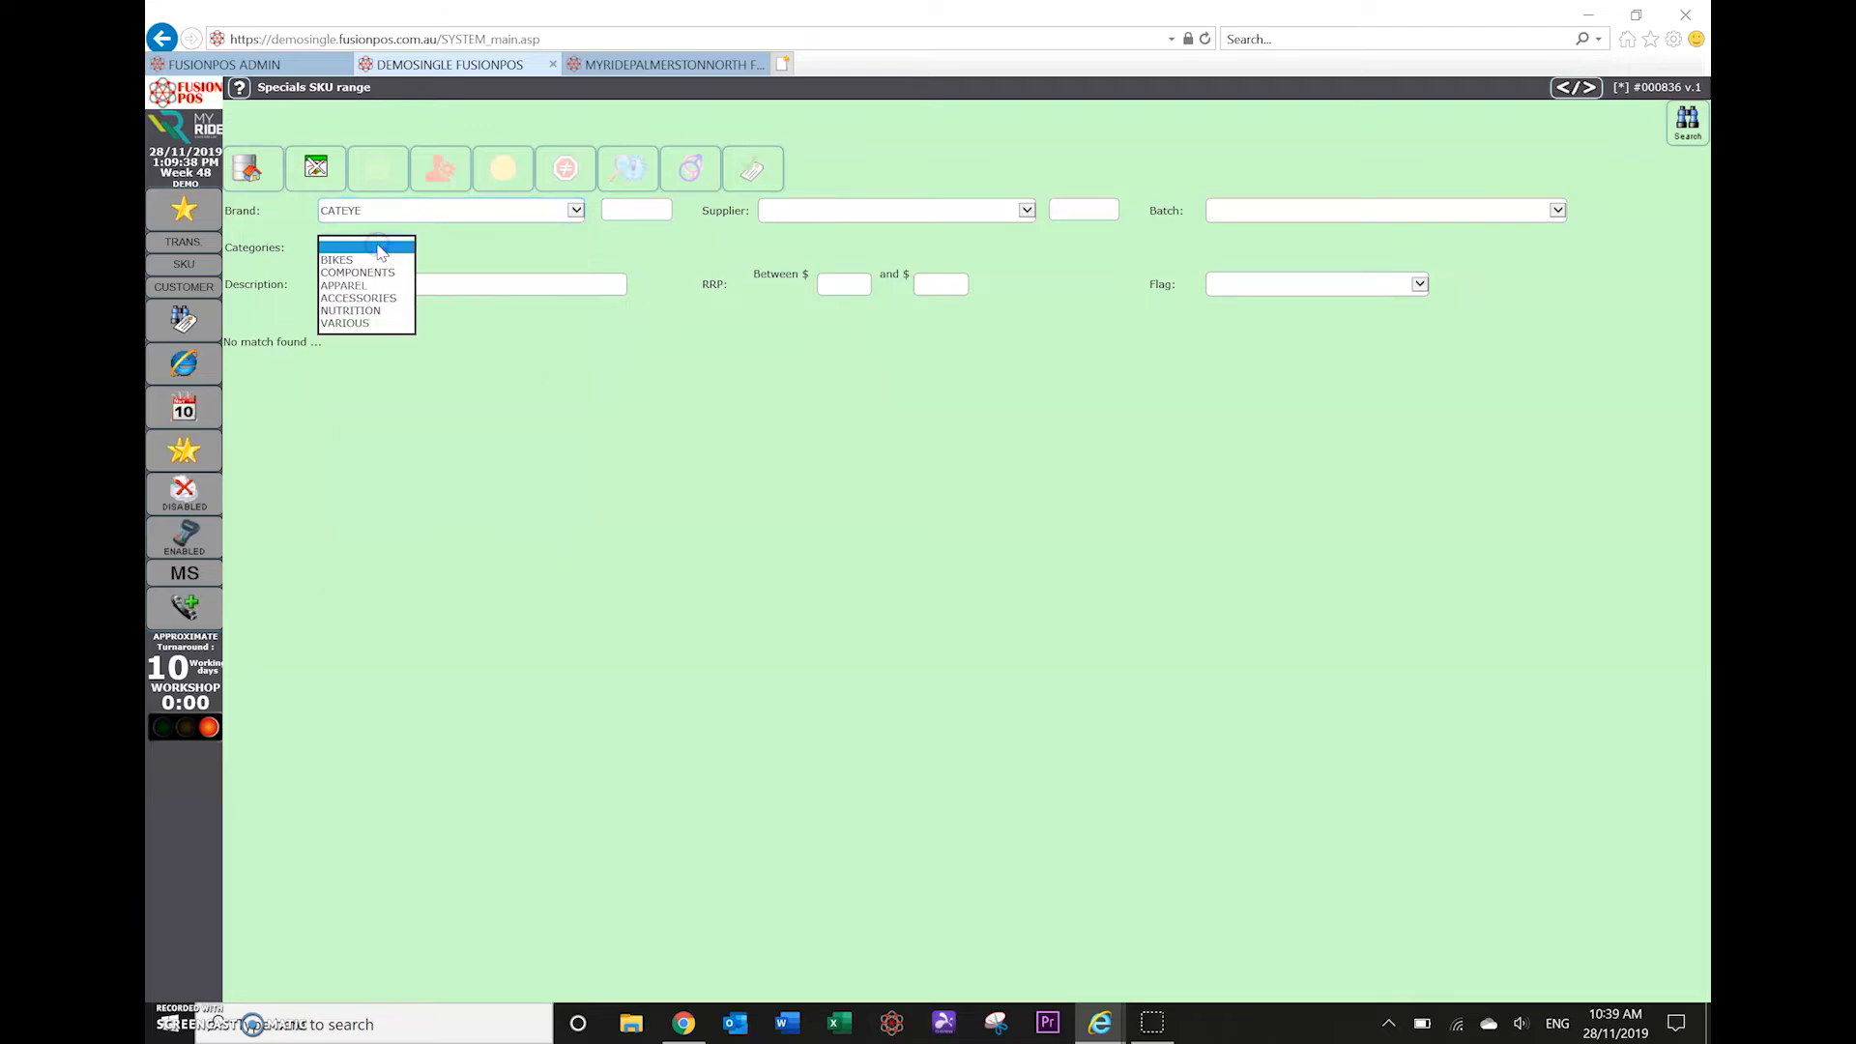
left_click(383, 302)
left_click(514, 247)
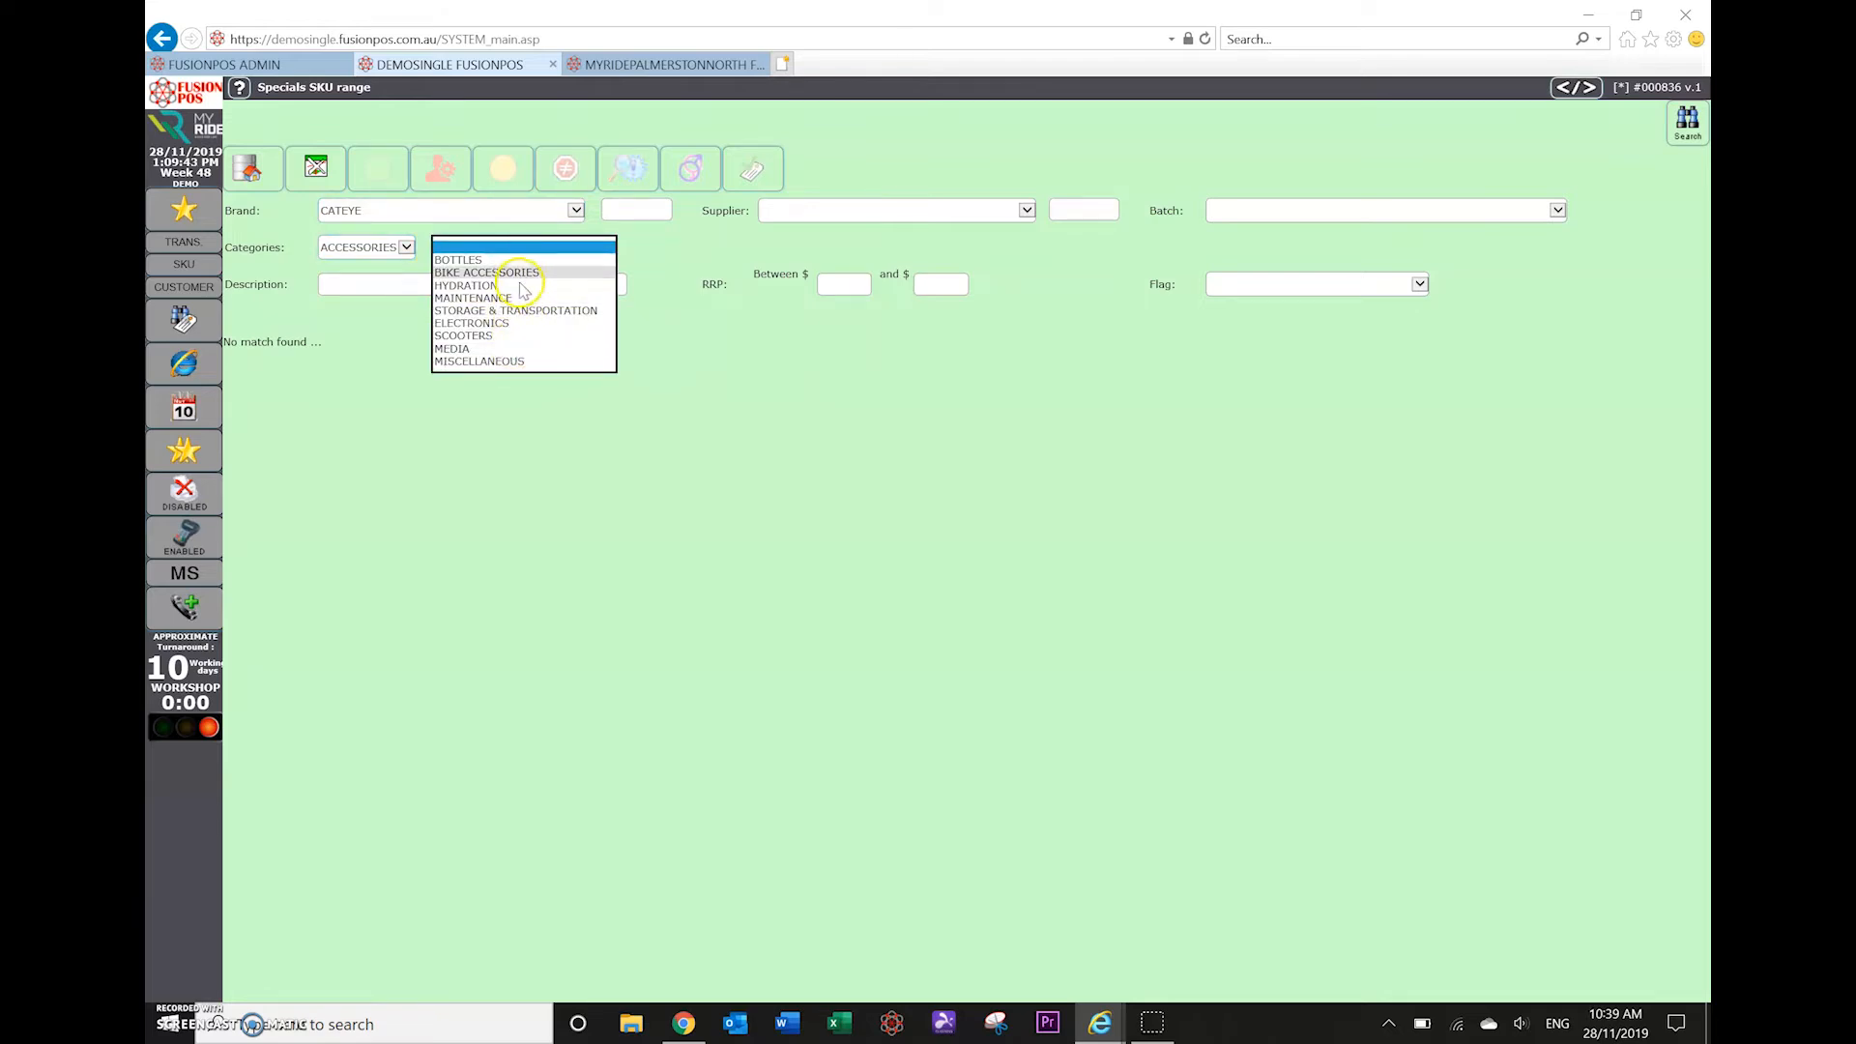
left_click(521, 275)
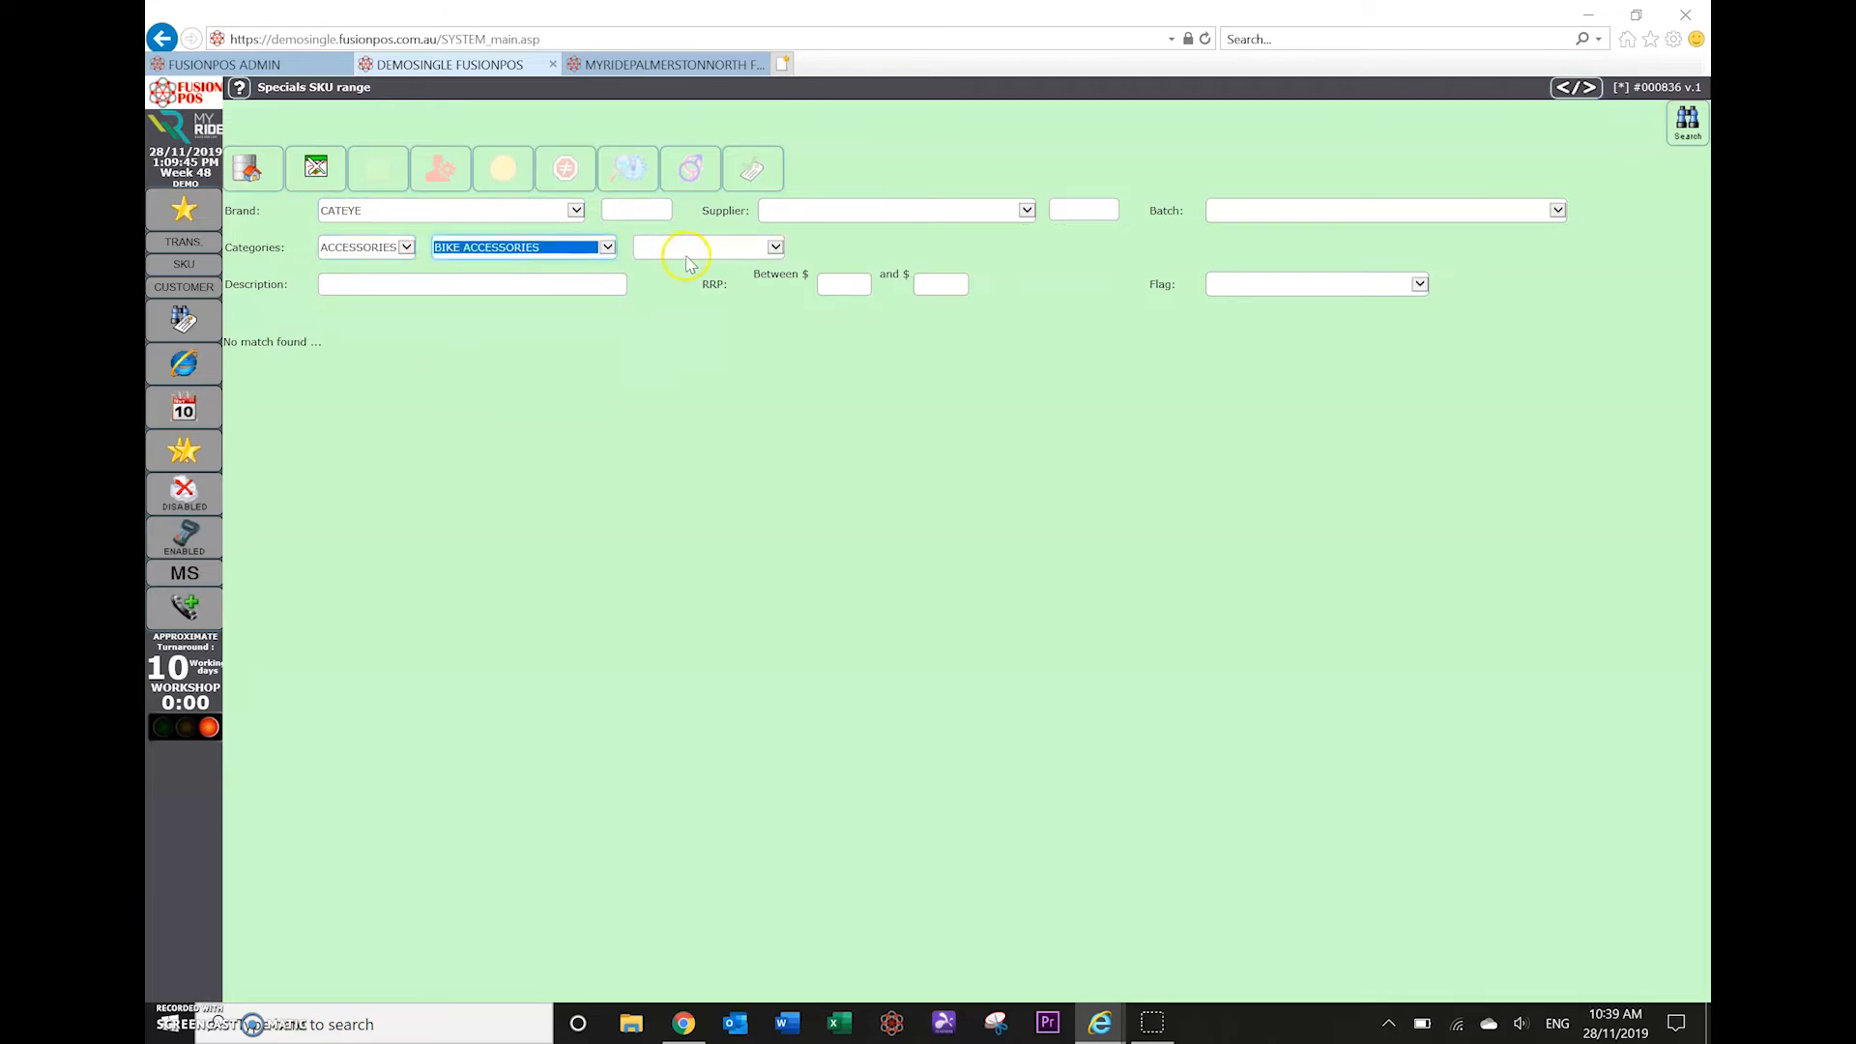
left_click(693, 249)
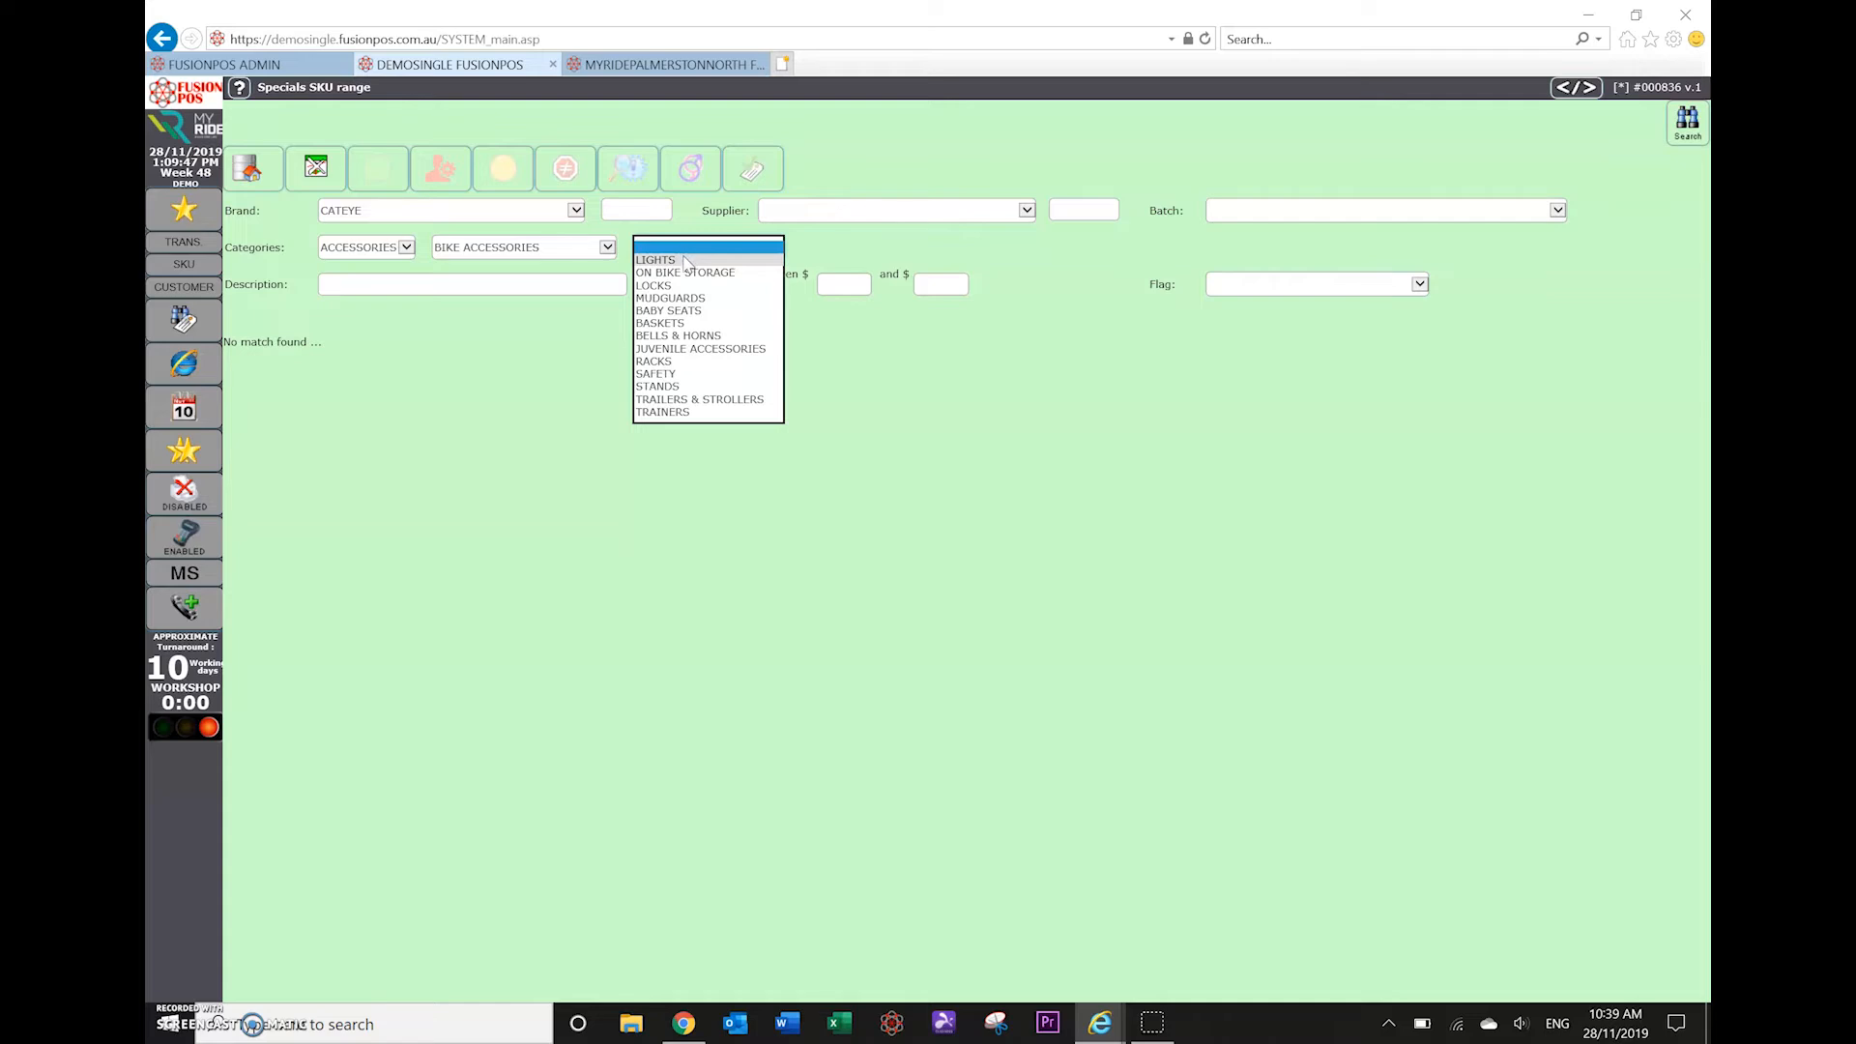
left_click(681, 258)
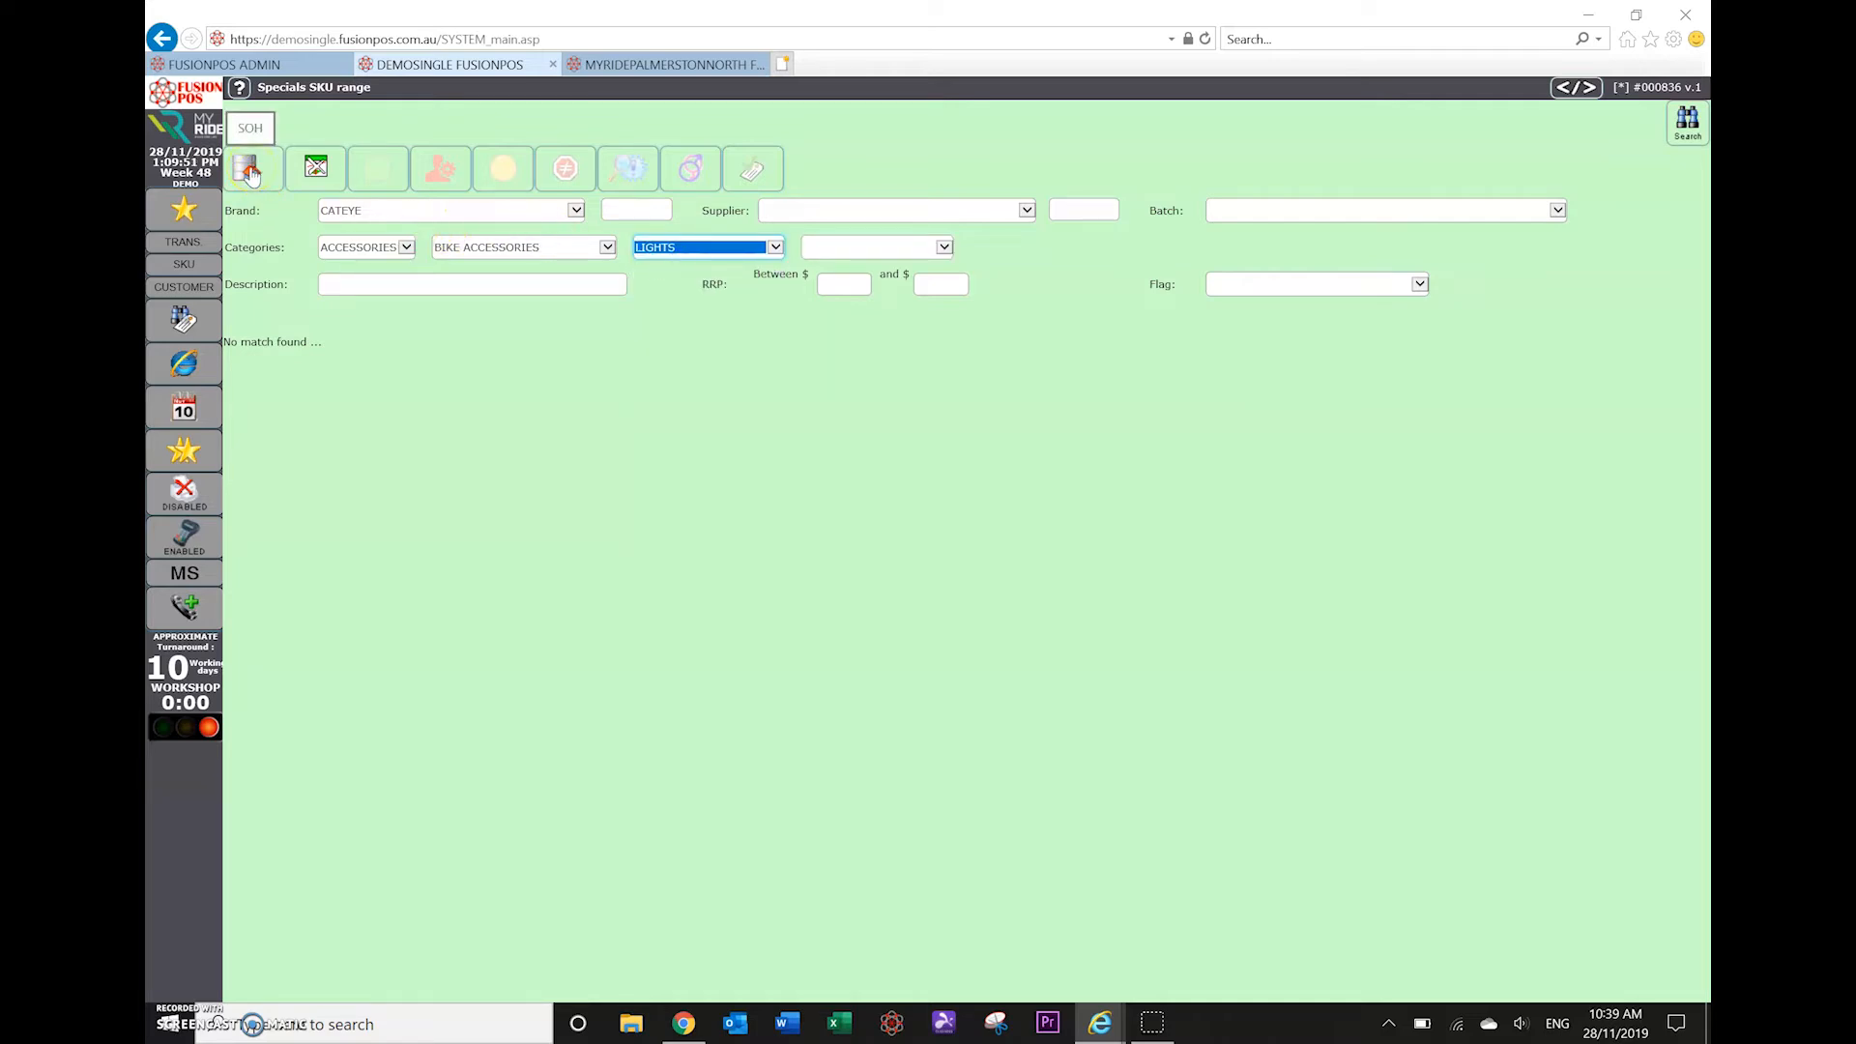
left_click(1687, 132)
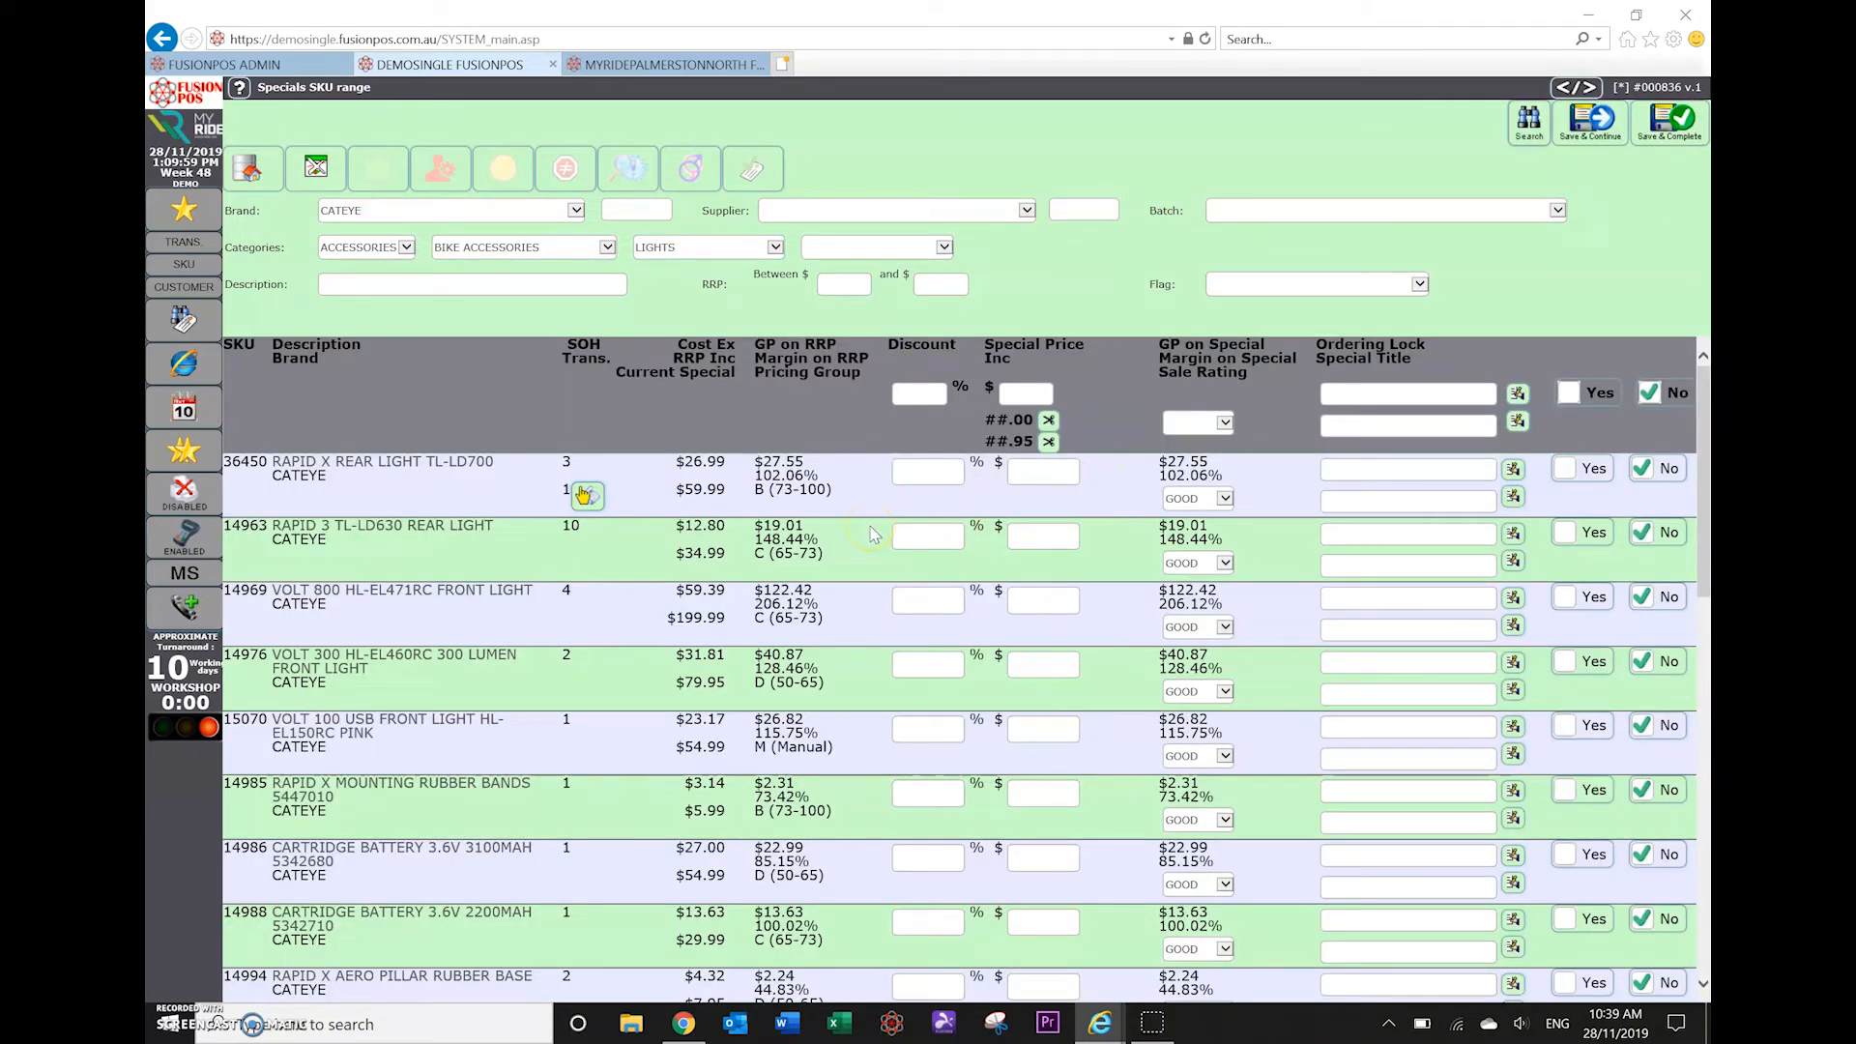
Review the listed CATEYE lights and check the transaction details of the Rapid X rear light TL-LD700.
scroll(873, 534, "down", 10)
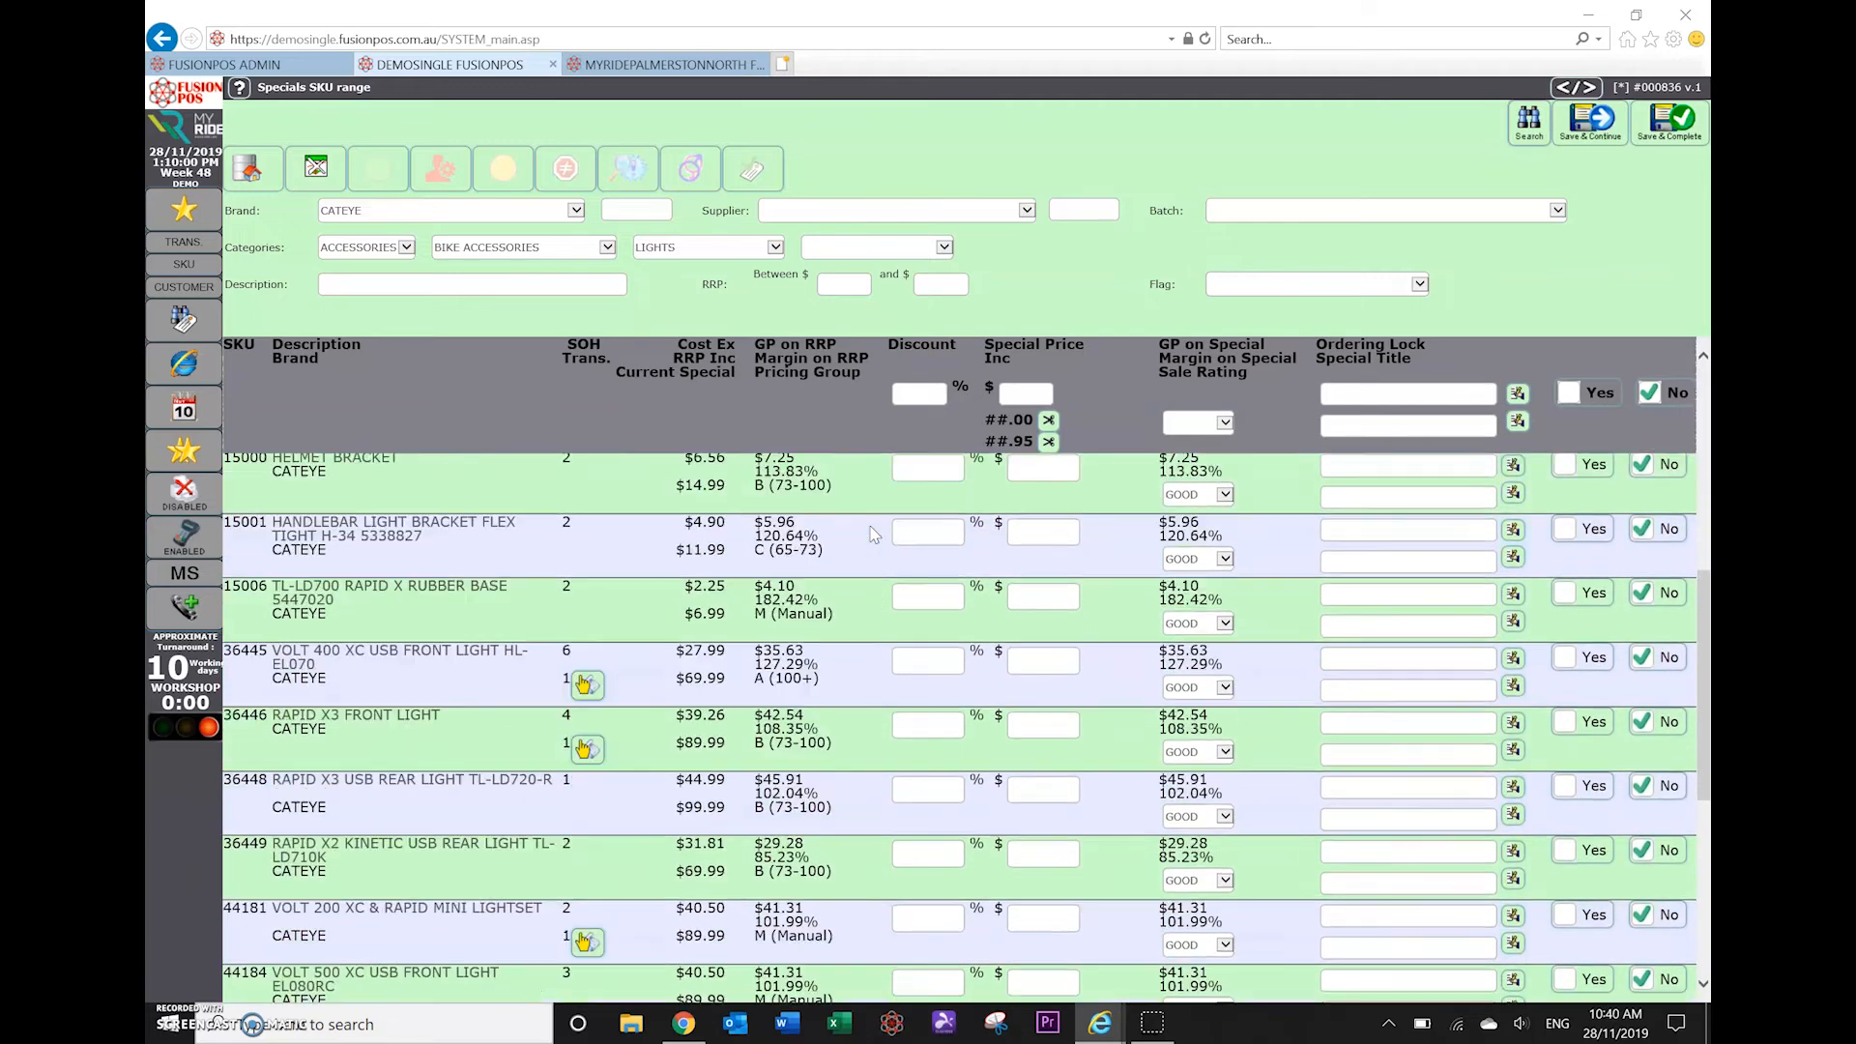
scroll(873, 535, "down", 5)
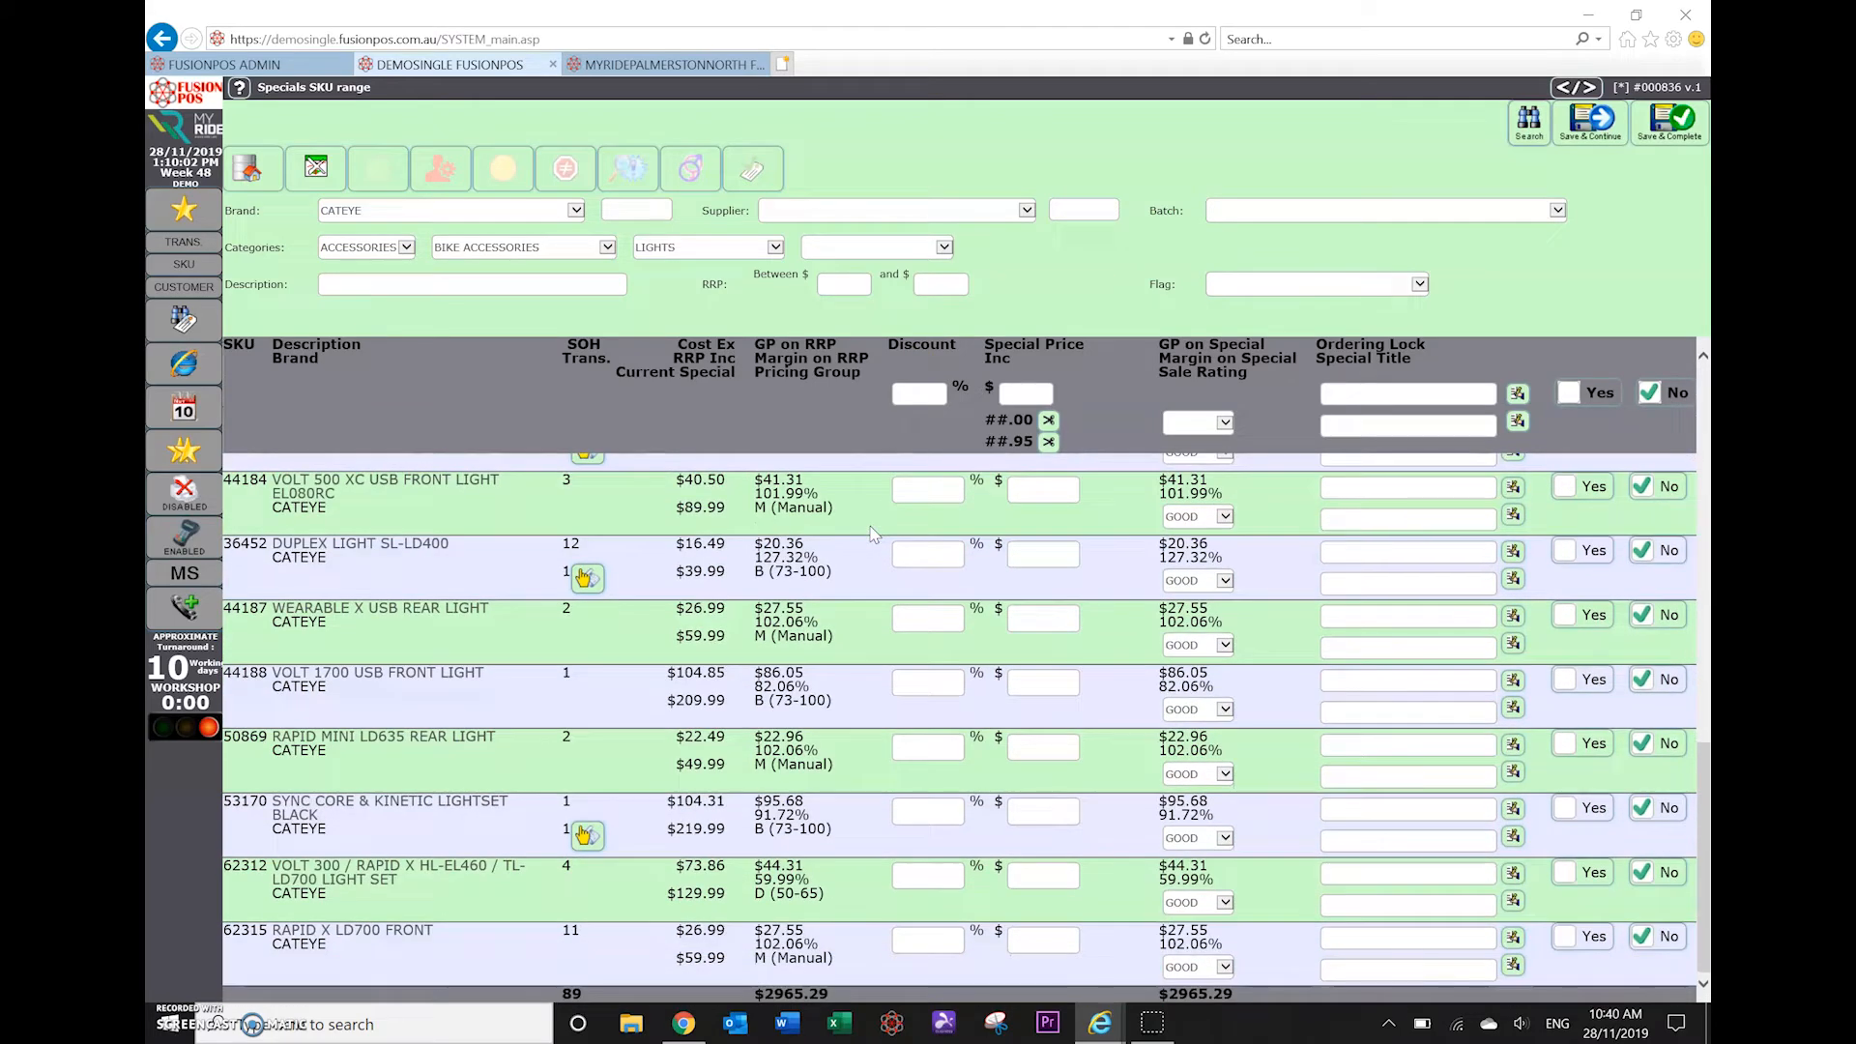
scroll(873, 534, "up", 15)
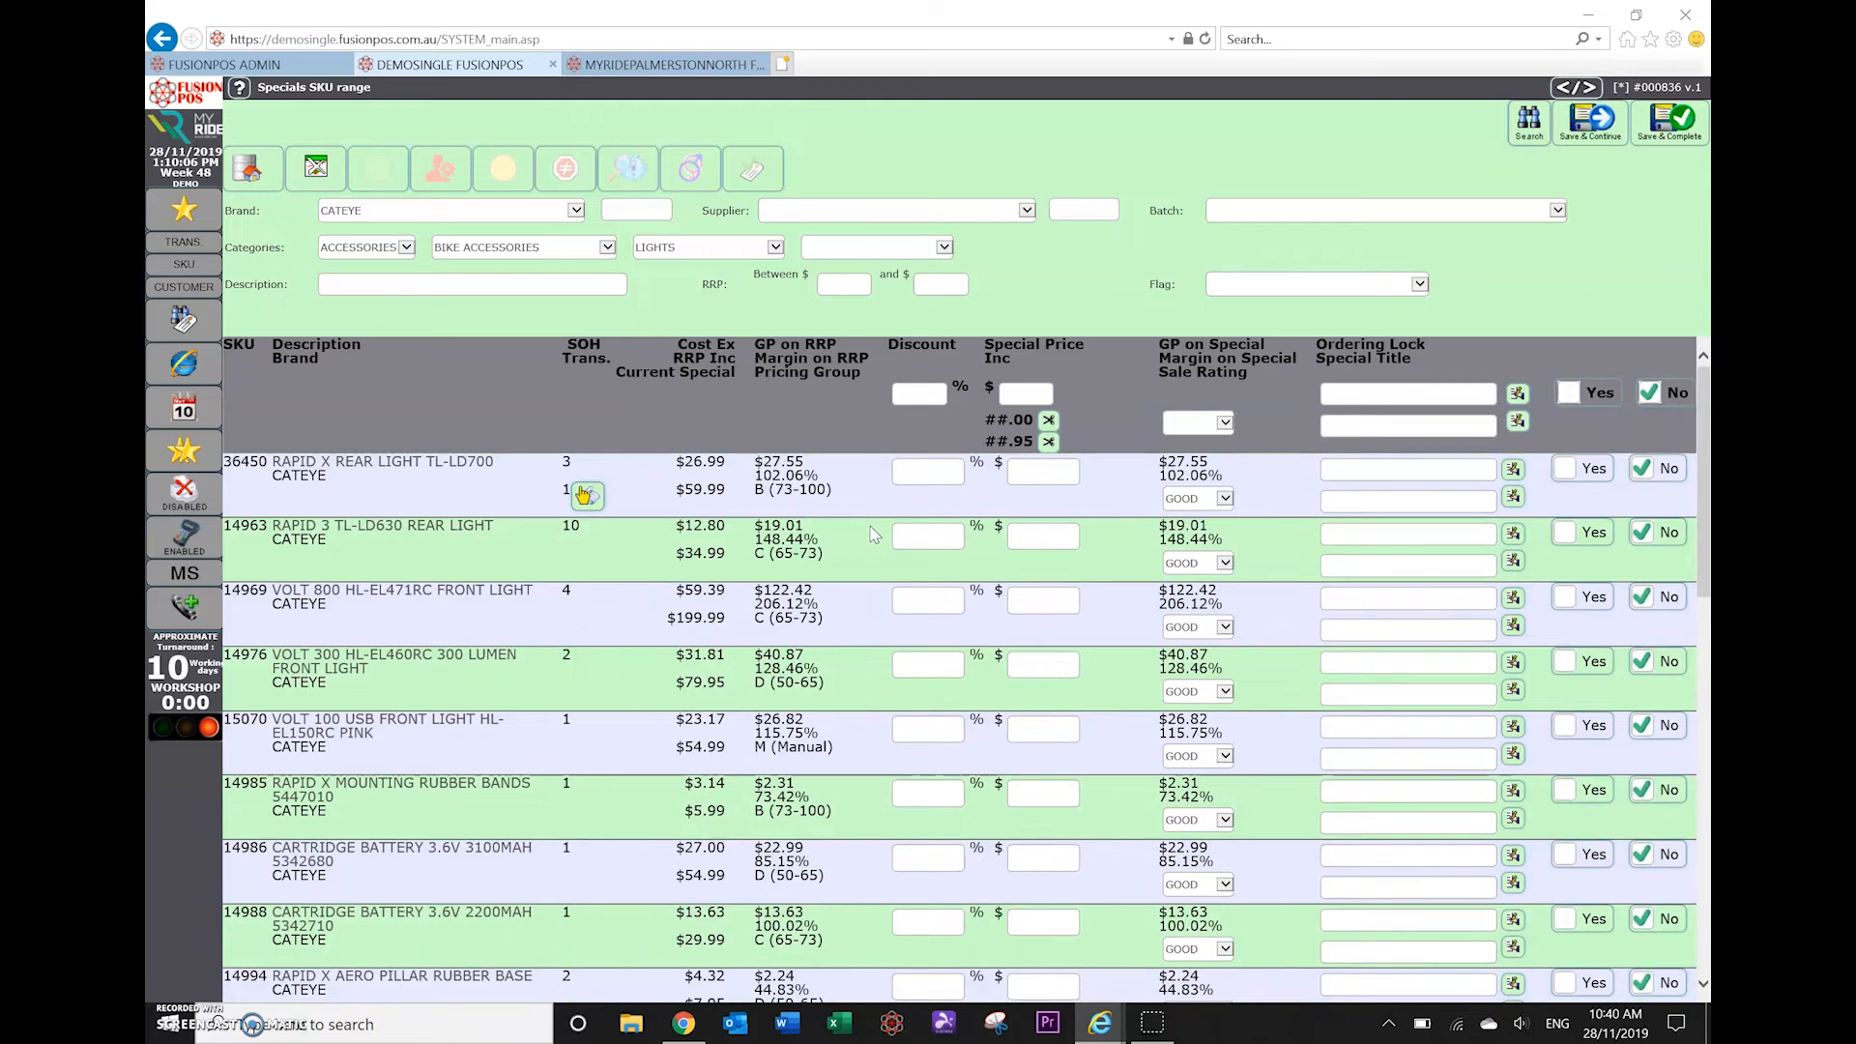
left_click(877, 468)
left_click(389, 476)
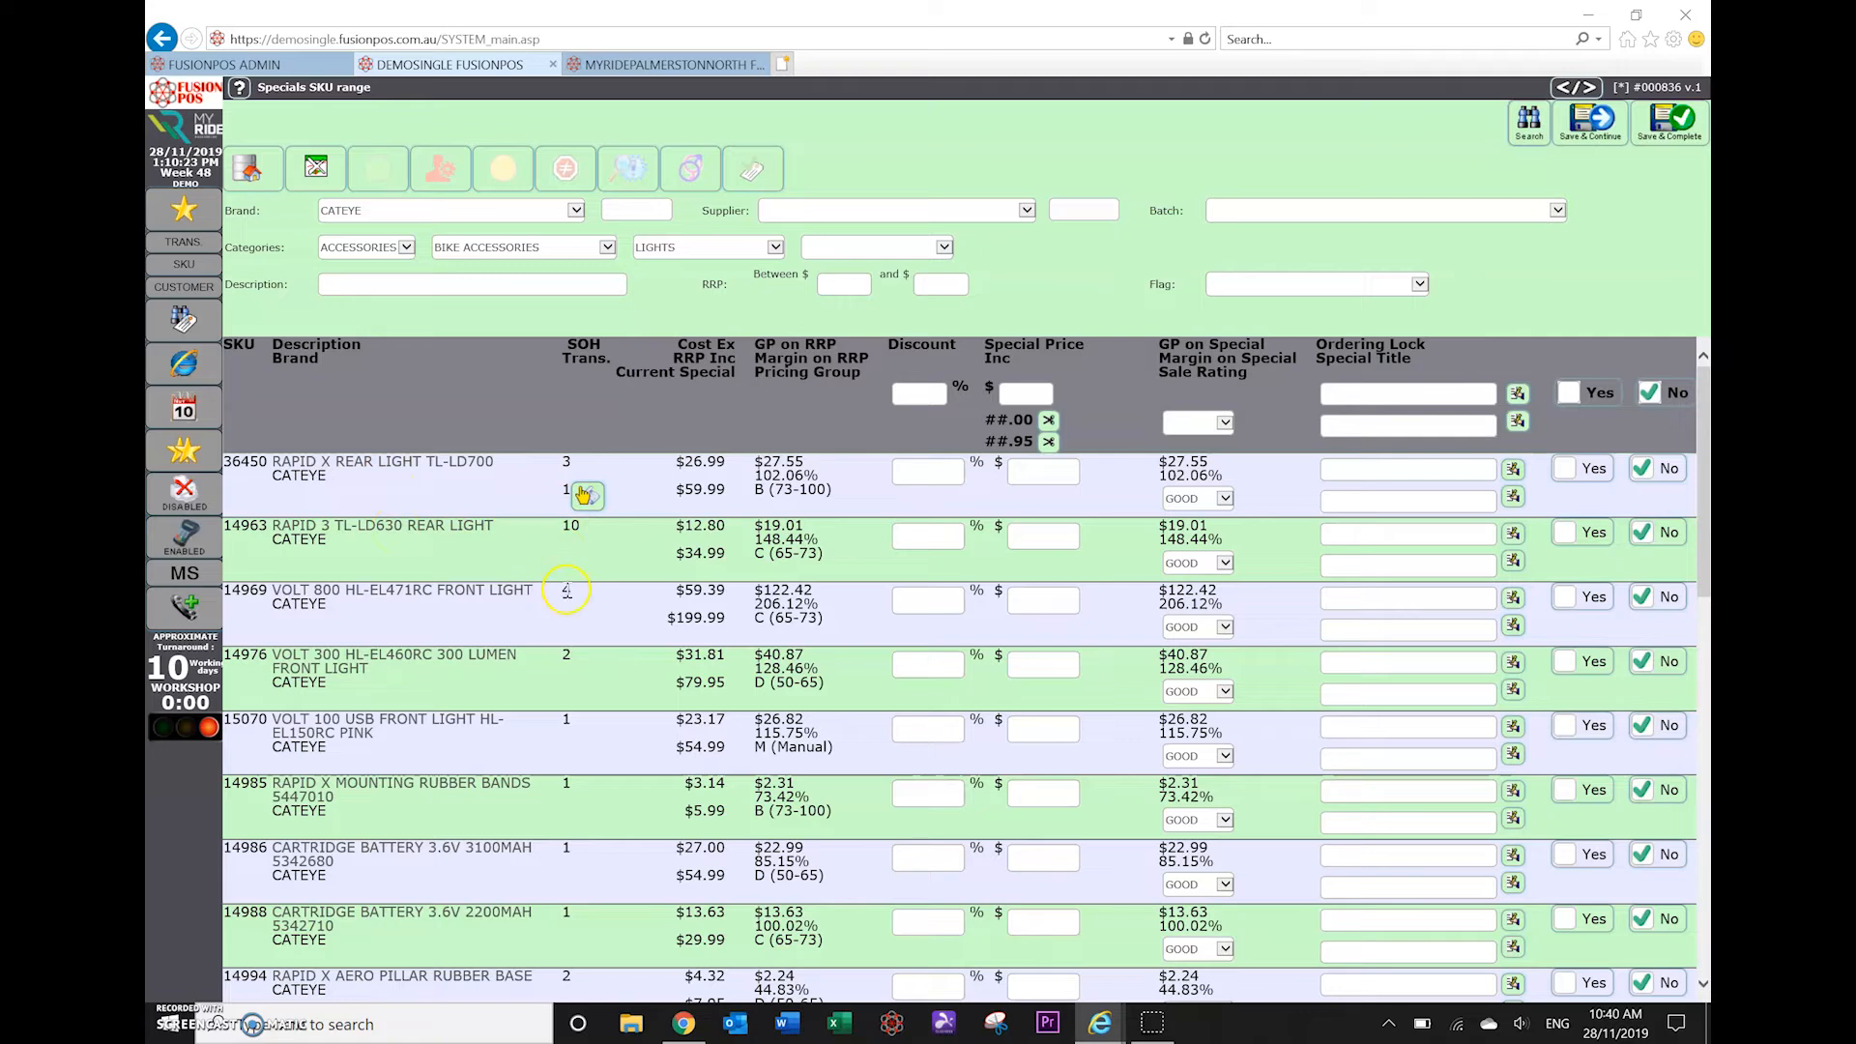
left_click(585, 495)
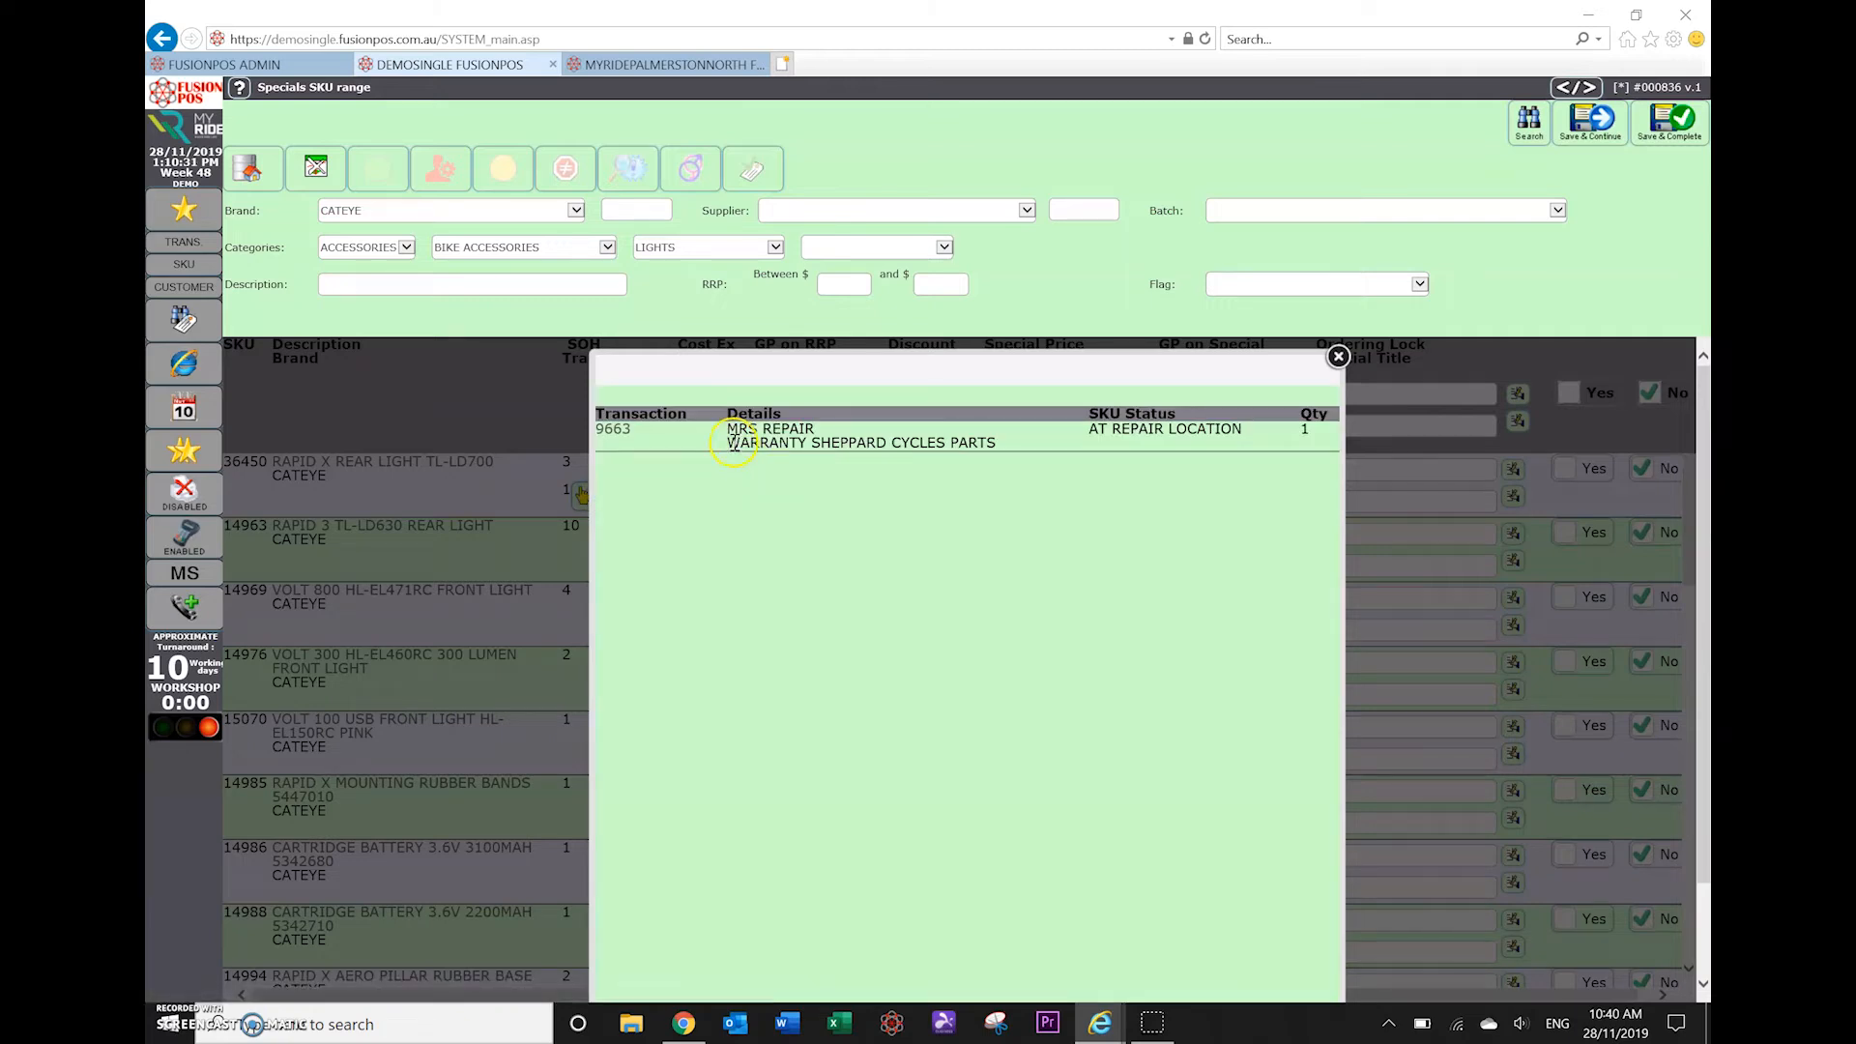
left_click(1337, 358)
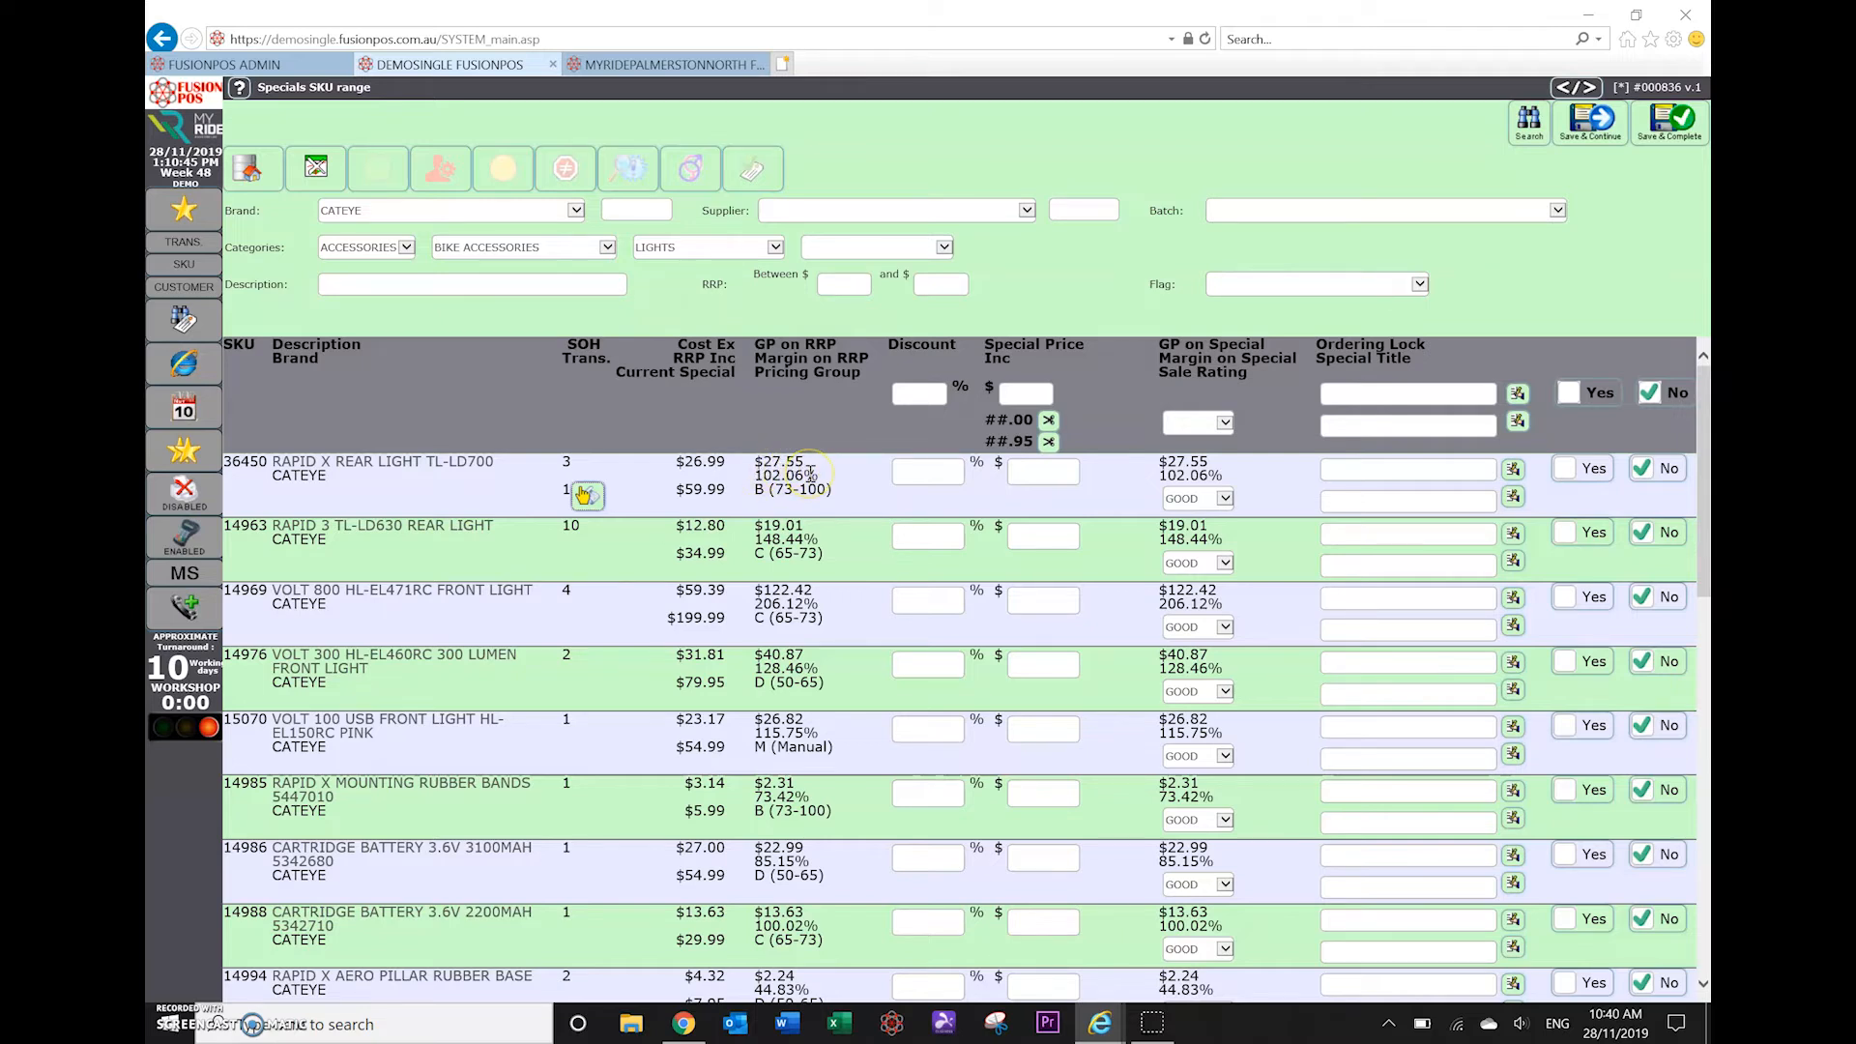
Try a 15% discount and a $50 special price on the Rapid X rear light TL-LD700.
left_click(934, 478)
type("15")
key("Tab")
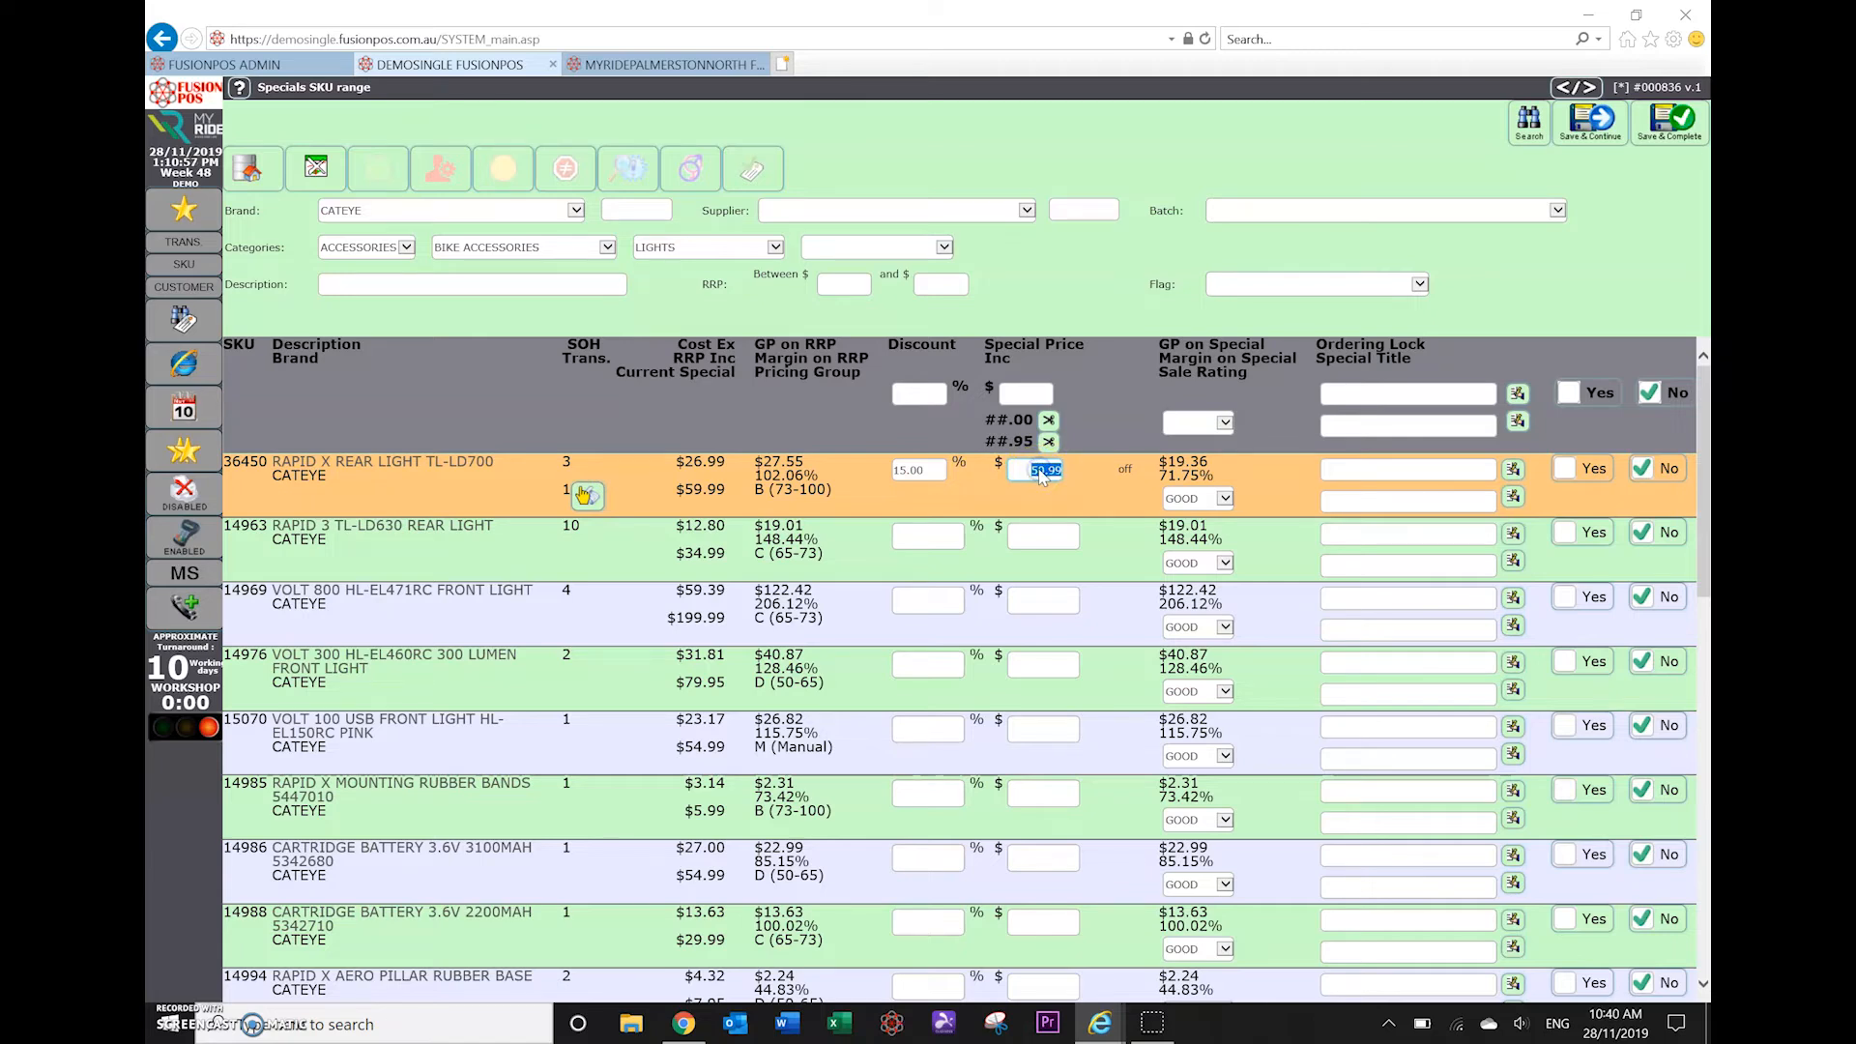
type("50")
key("Tab")
left_click(920, 471)
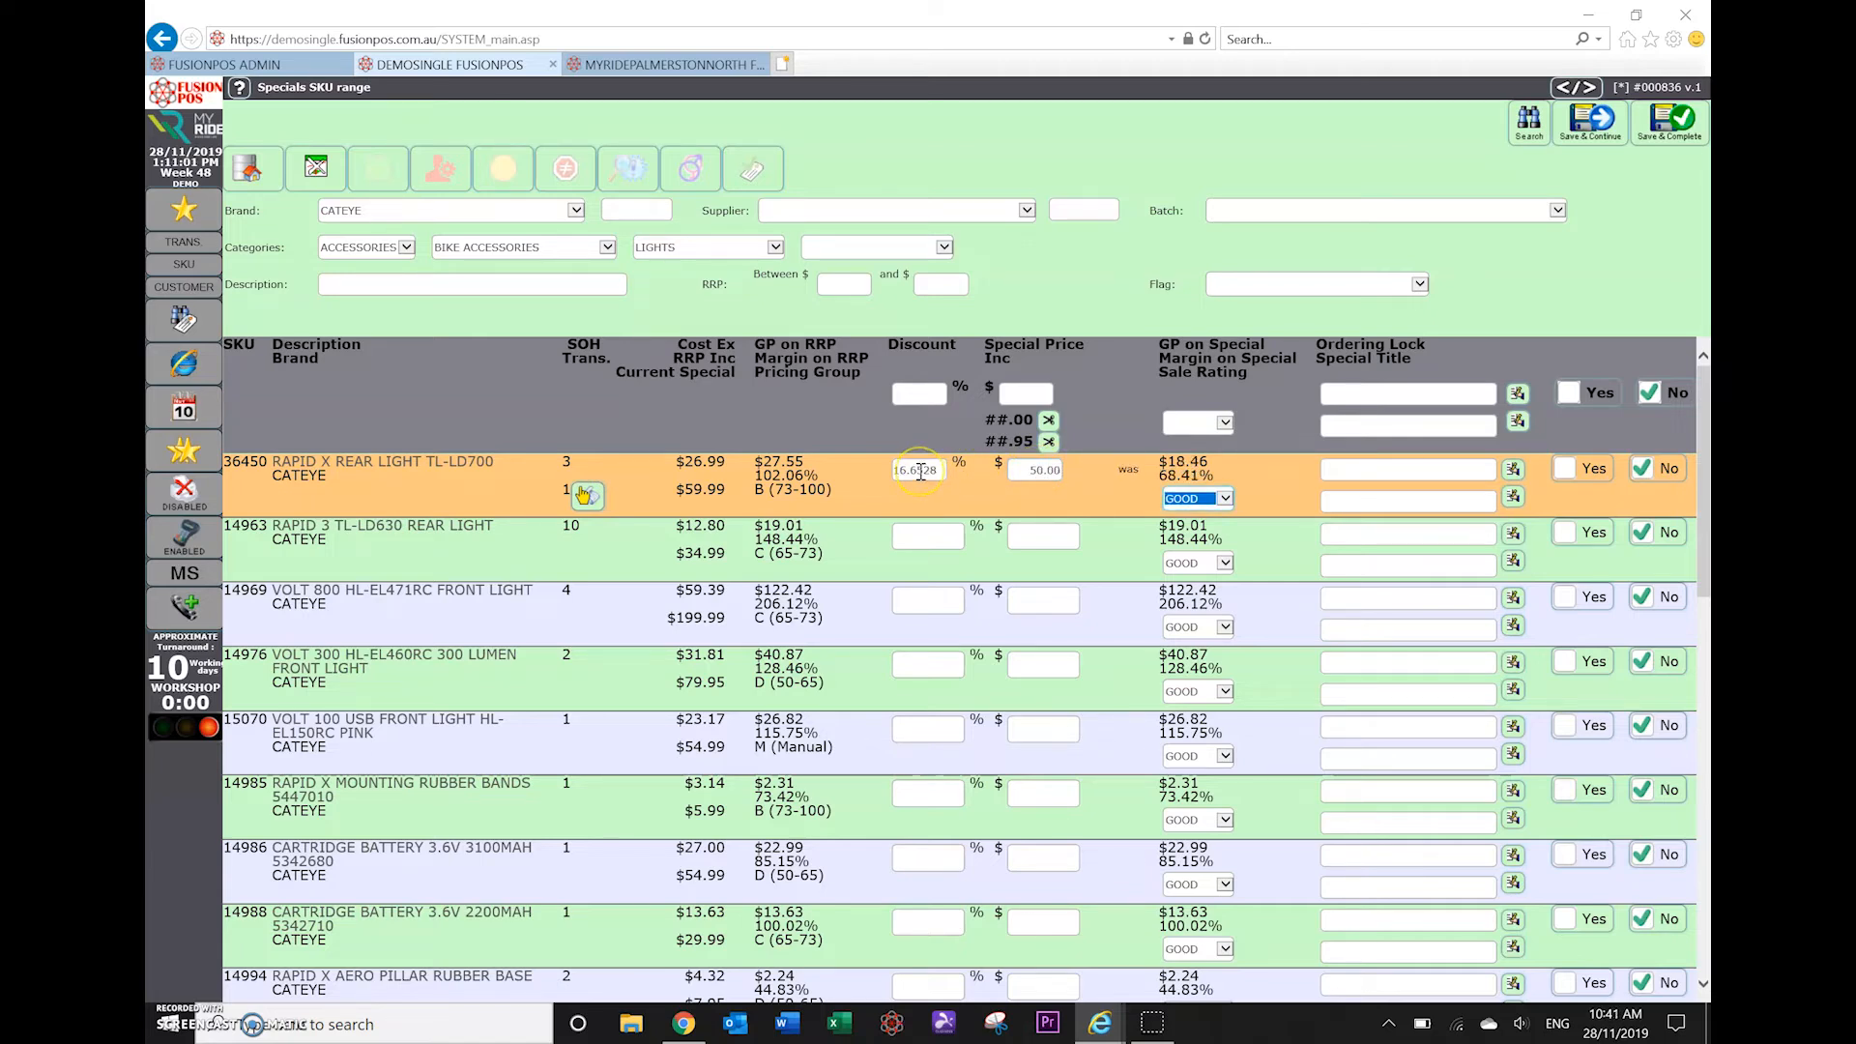
left_click(1196, 461)
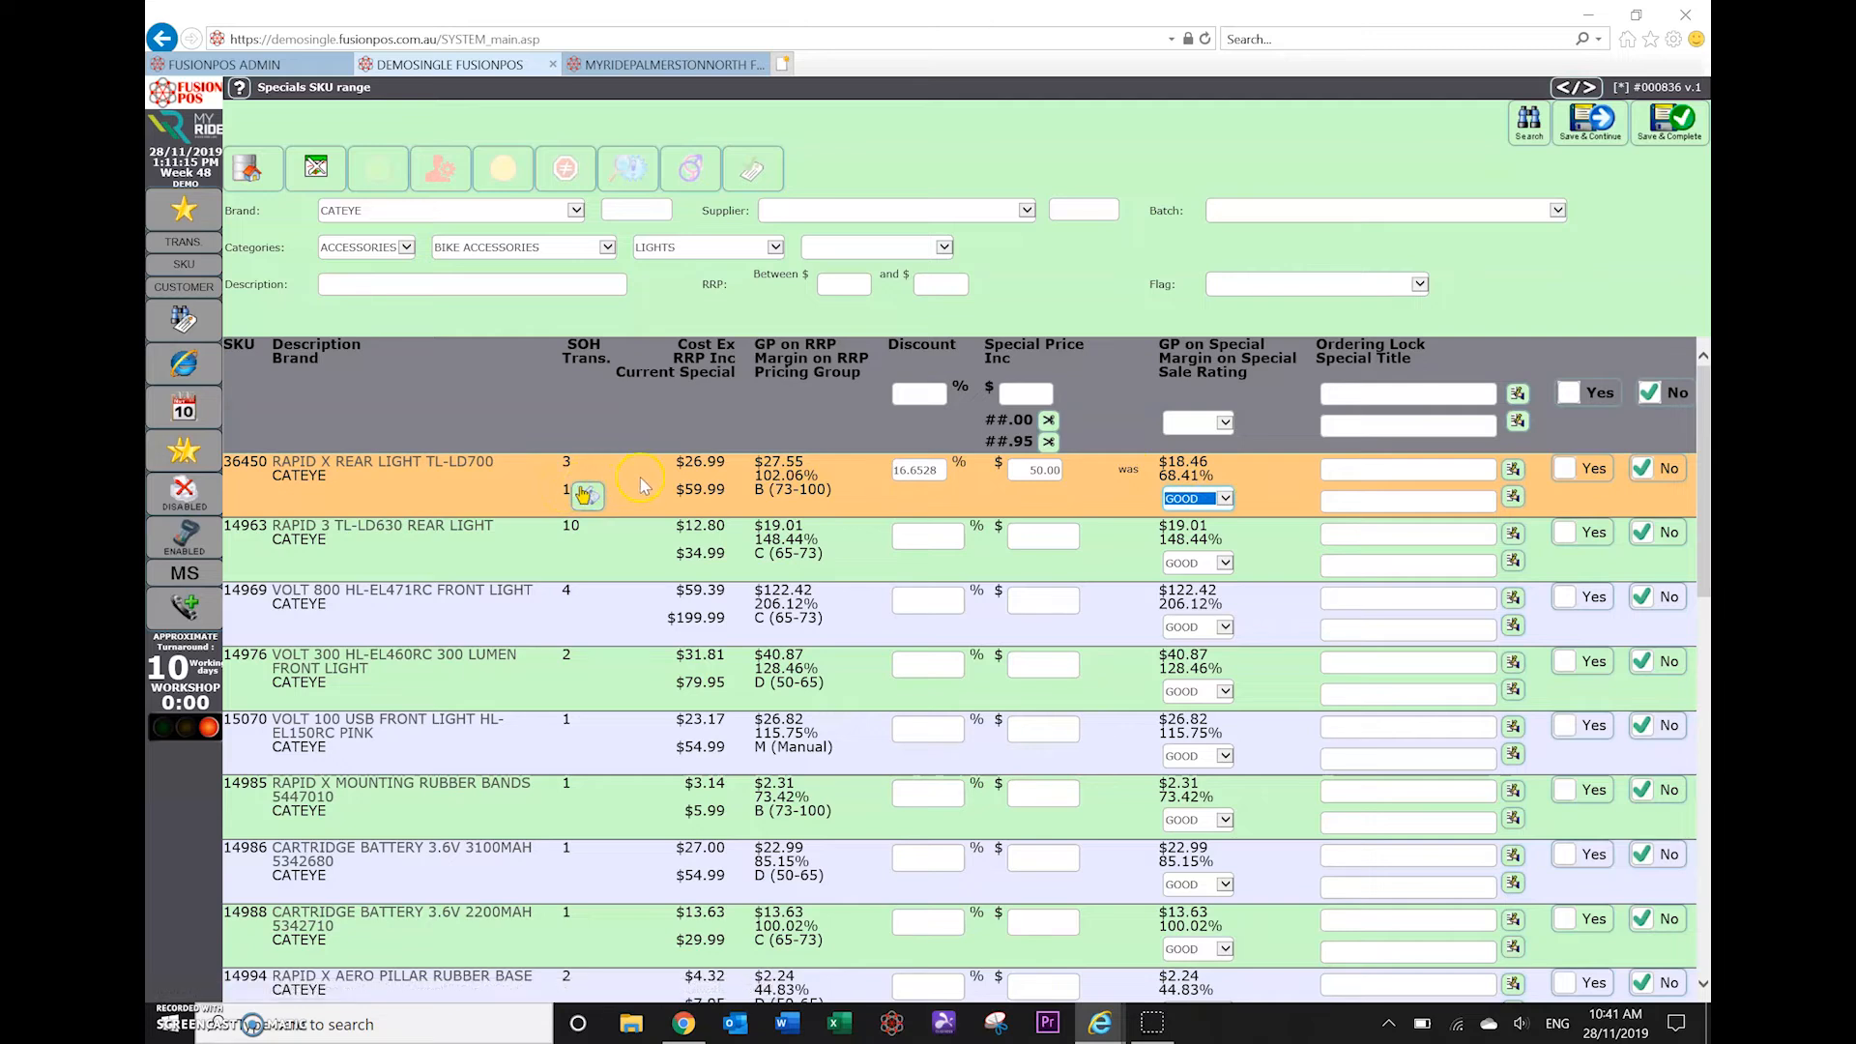
Switch the Rapid X rear light's Yes/No option to Yes and back to No.
left_click(926, 488)
left_click(1567, 471)
left_click(1565, 470)
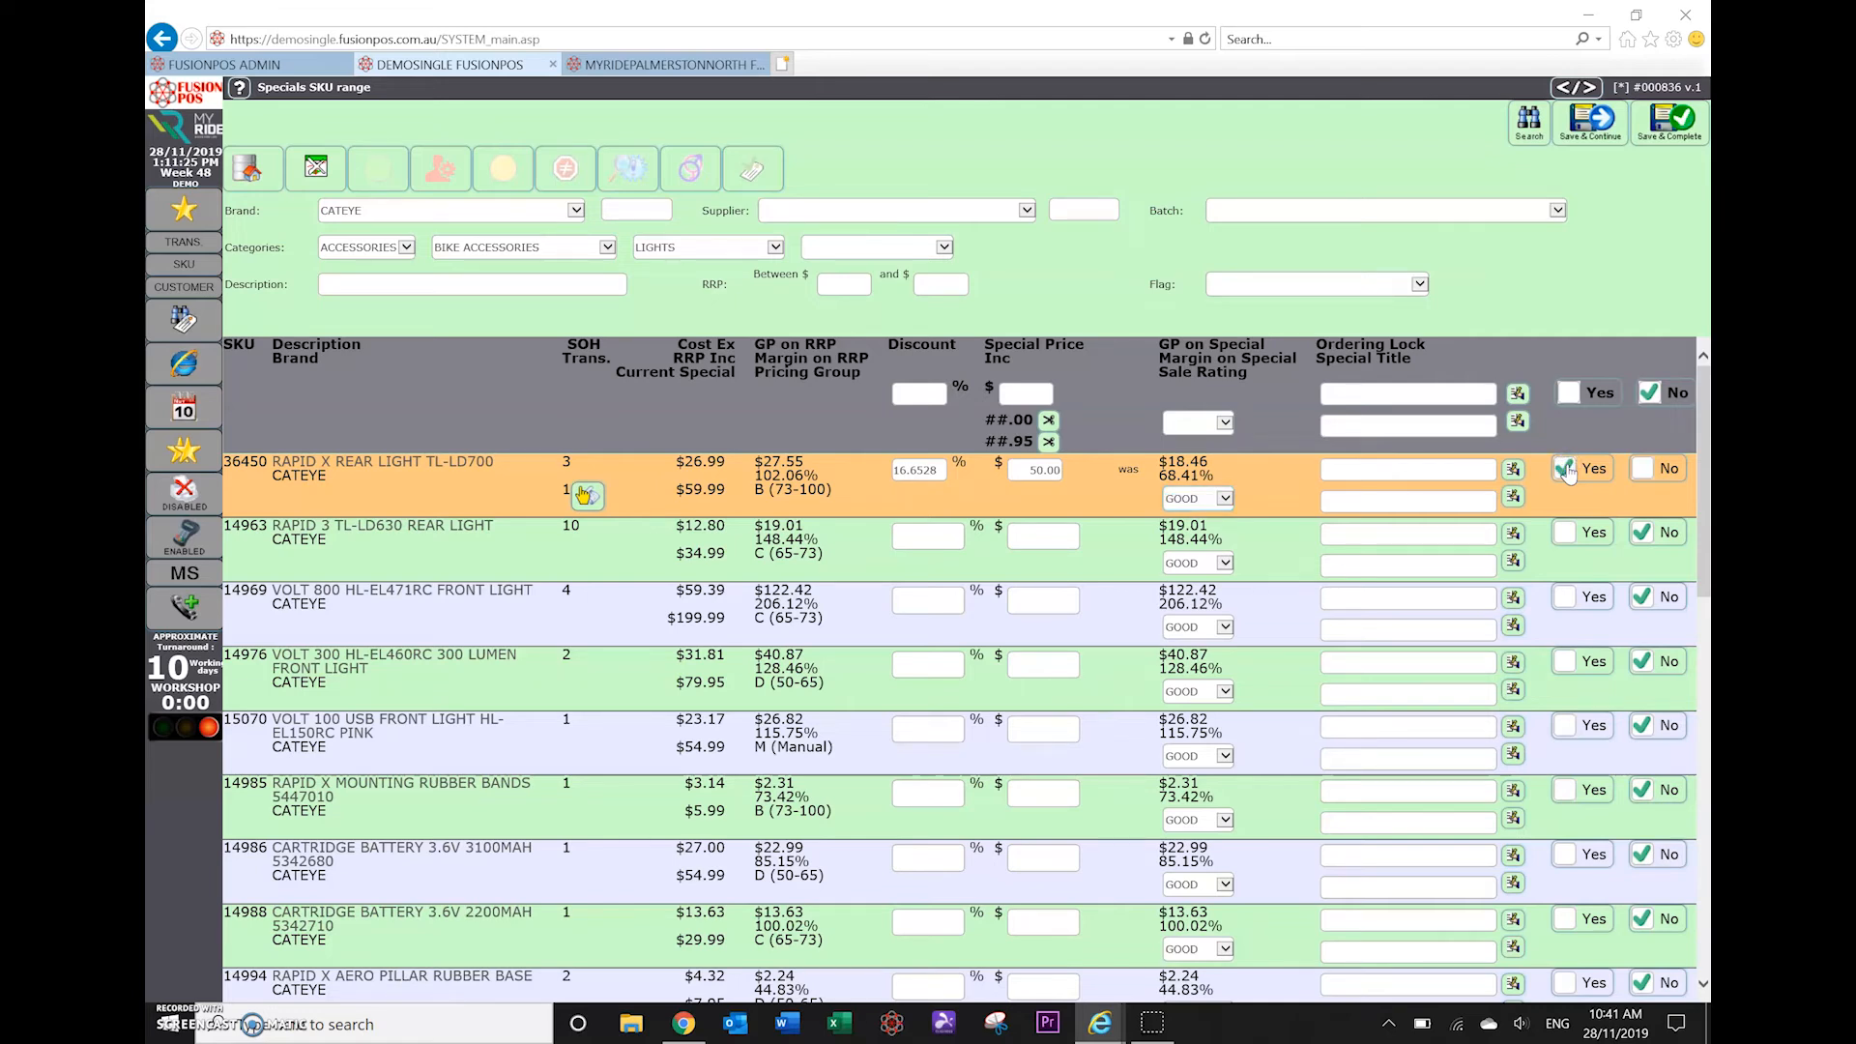
left_click(1276, 483)
left_click(1566, 470)
left_click(1642, 472)
Apply a 15% discount to all the listed CATEYE lights at once.
left_click(930, 598)
left_click(931, 731)
left_click(946, 399)
key("Tab")
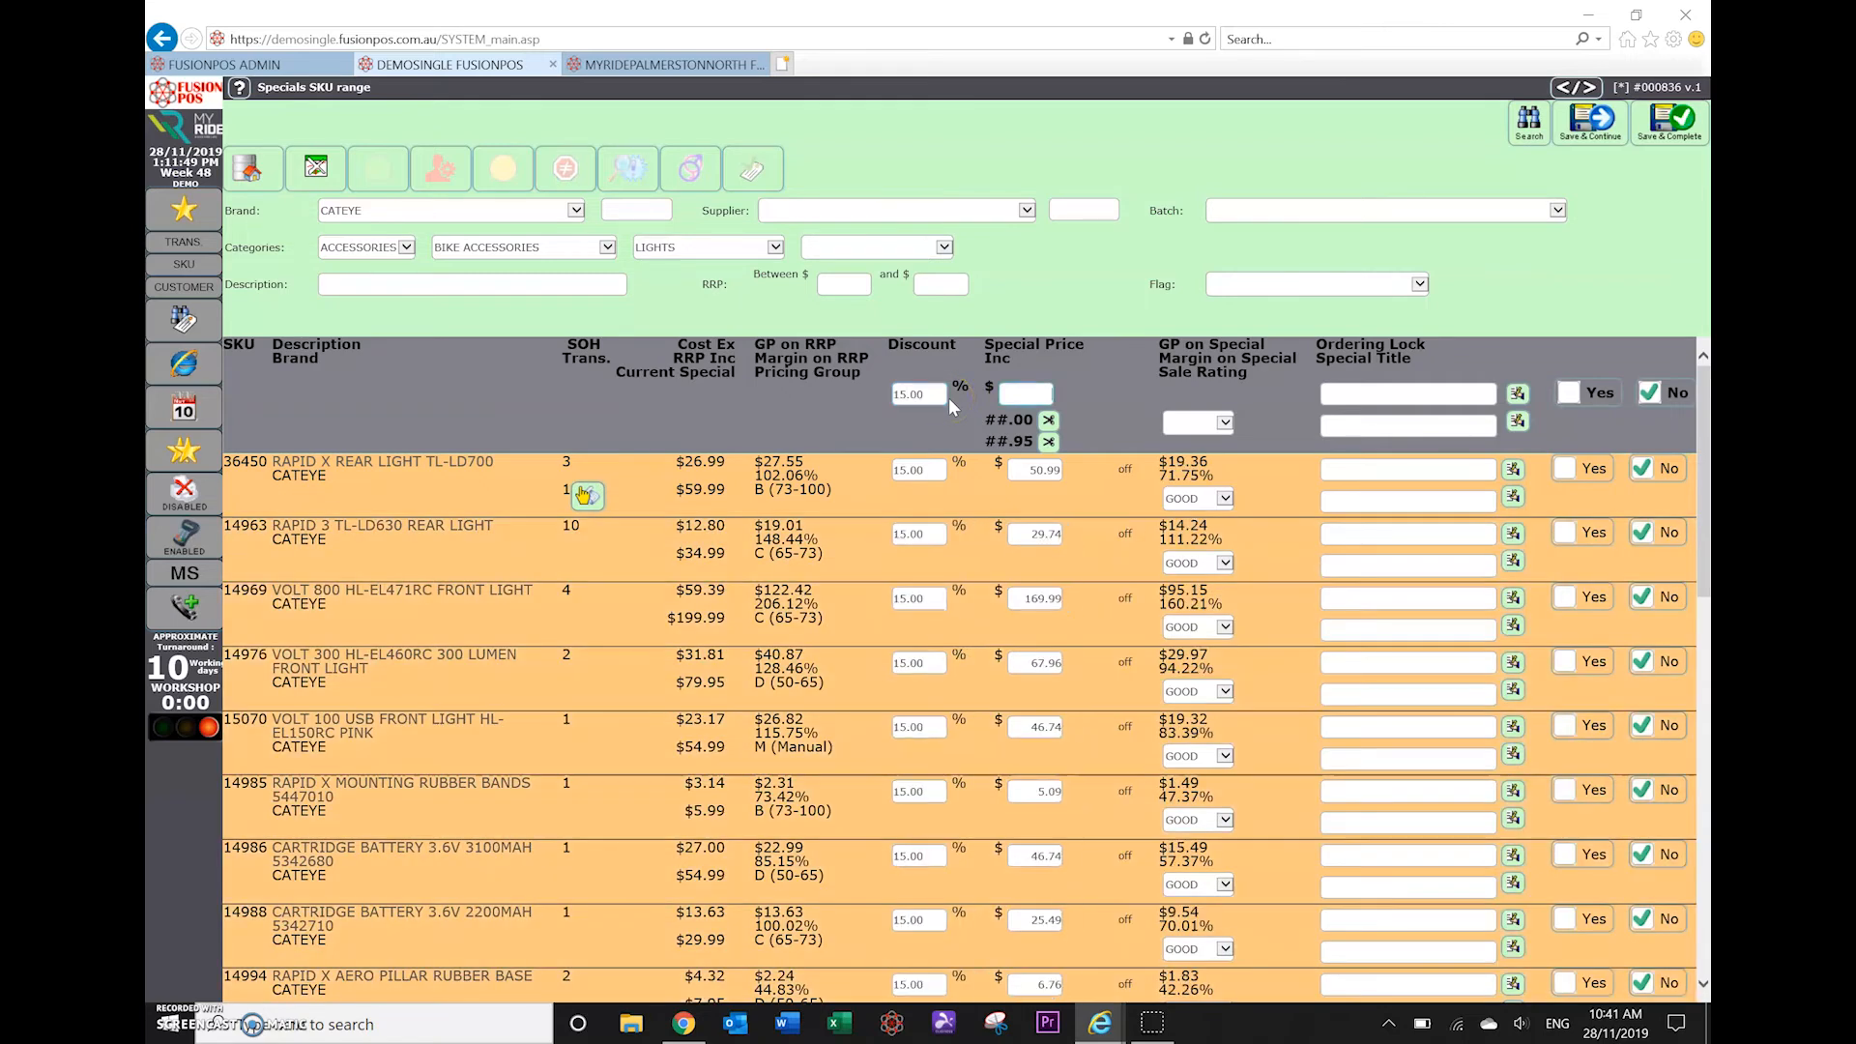
Check the special prices and margins down the list, and save and complete the special.
left_click(922, 882)
scroll(1034, 721, "down", 3)
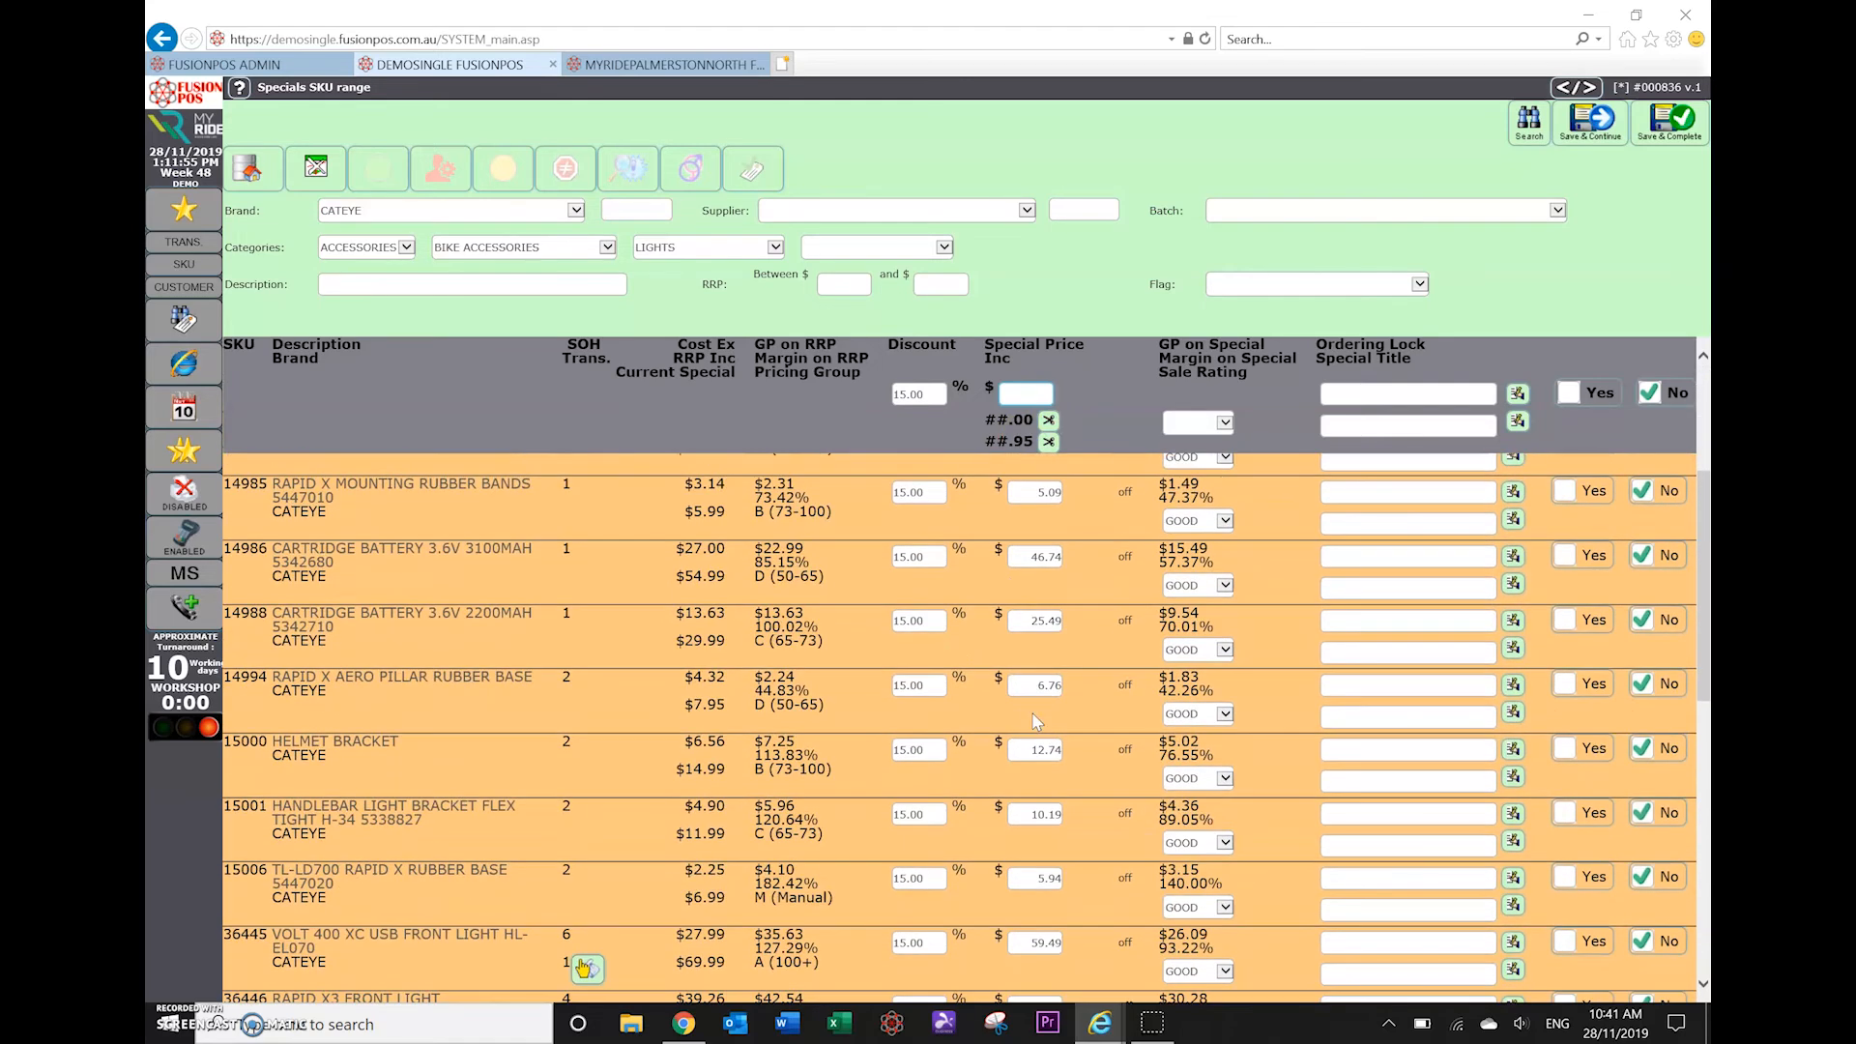
scroll(1035, 721, "up", 3)
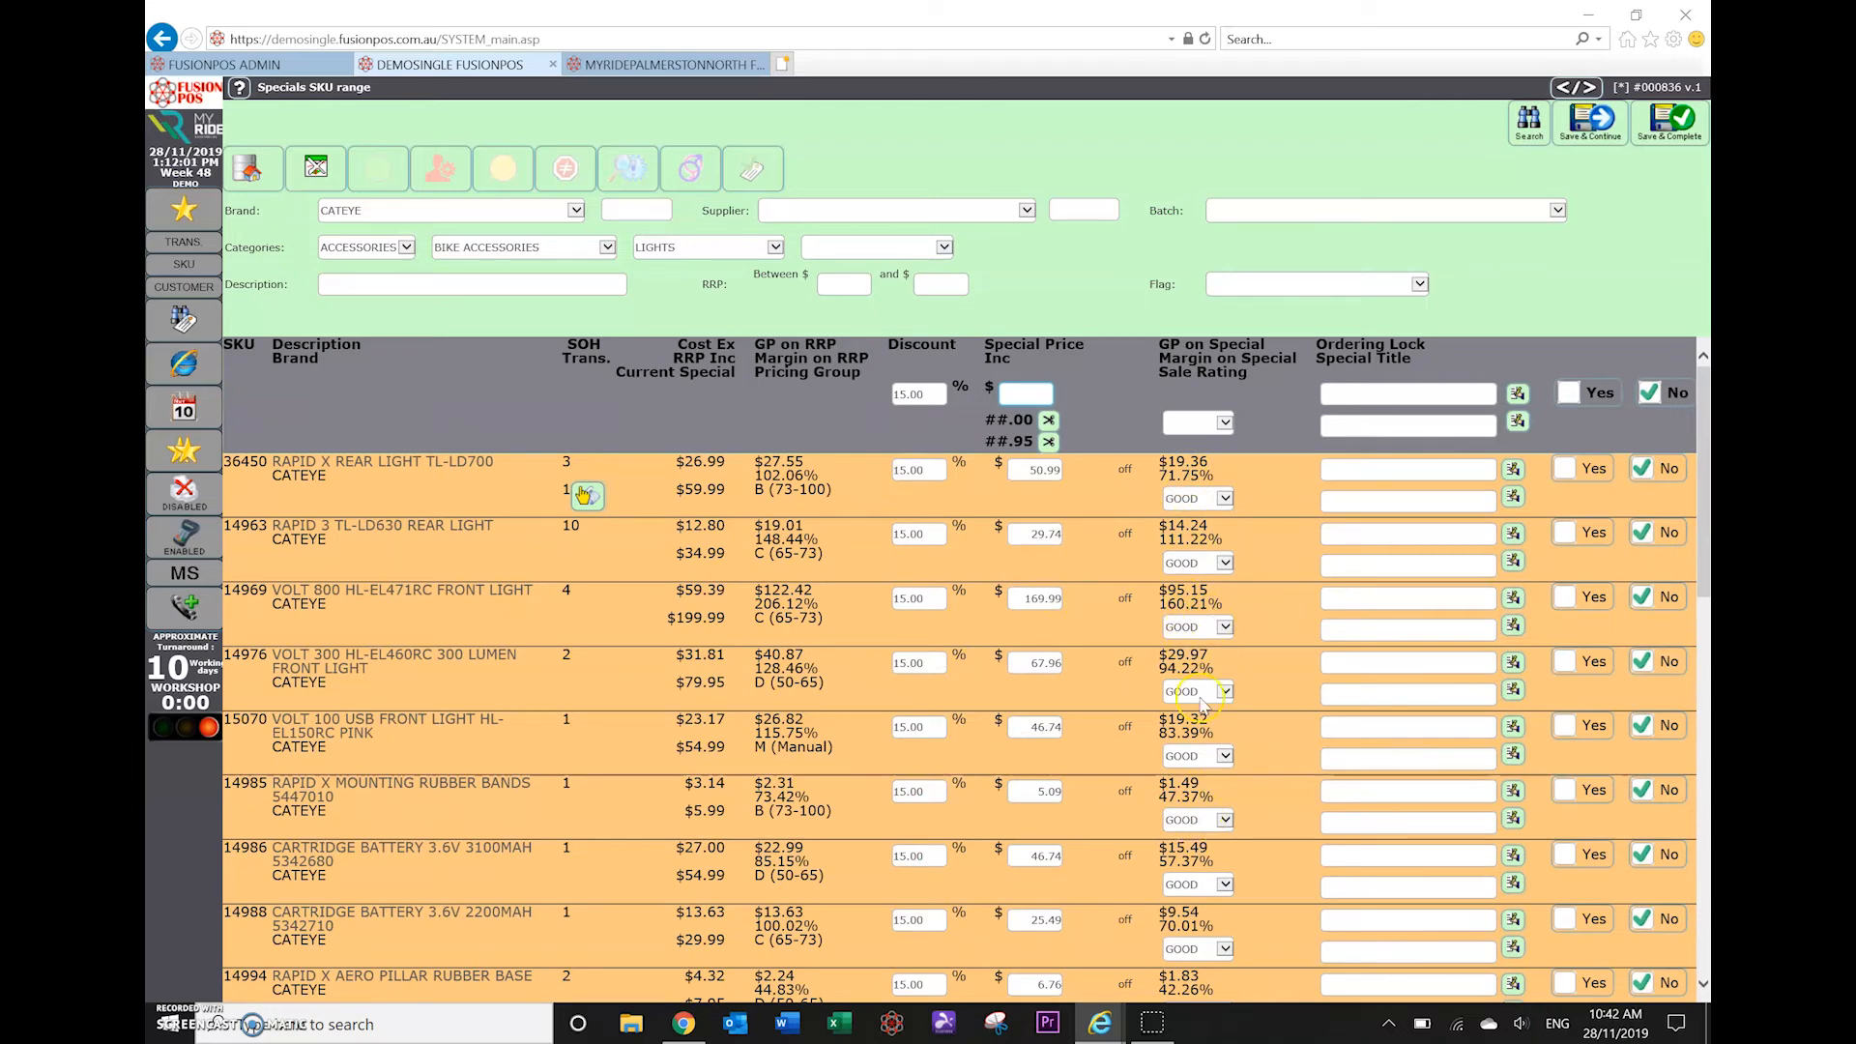
scroll(1198, 783, "down", 4)
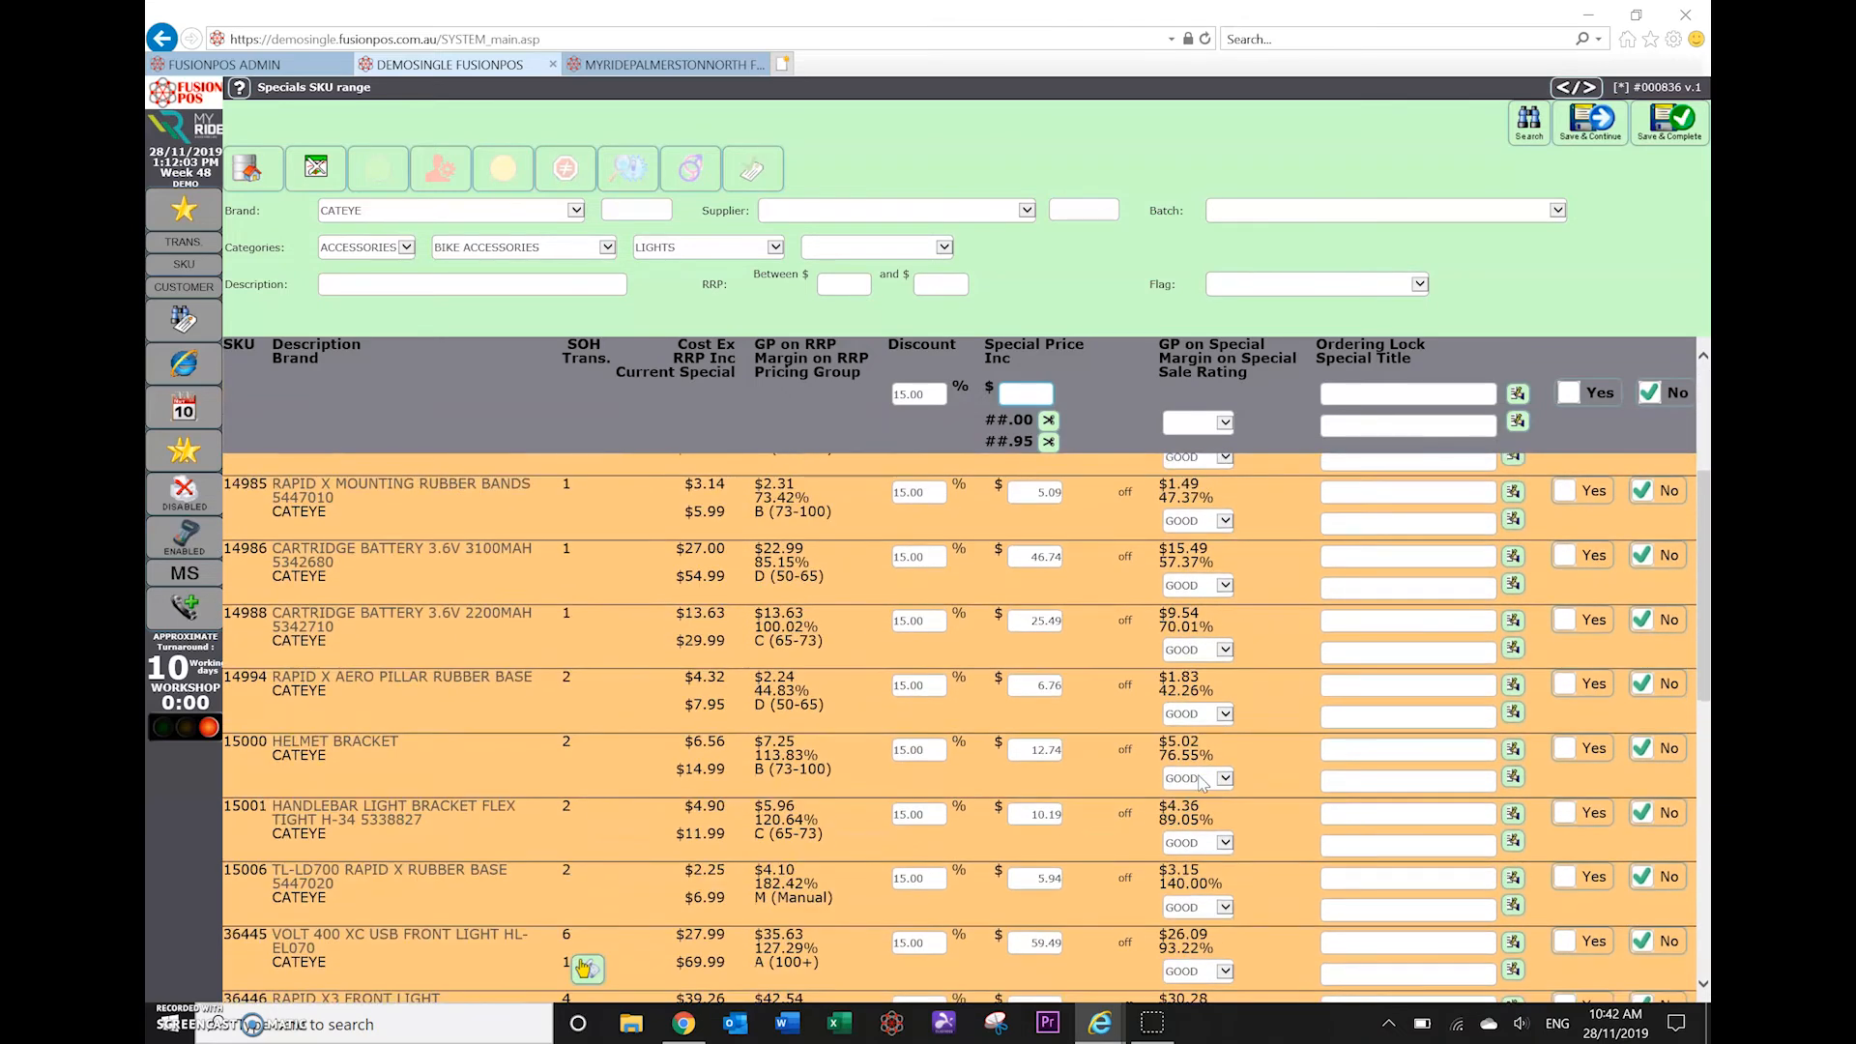
scroll(1201, 783, "down", 8)
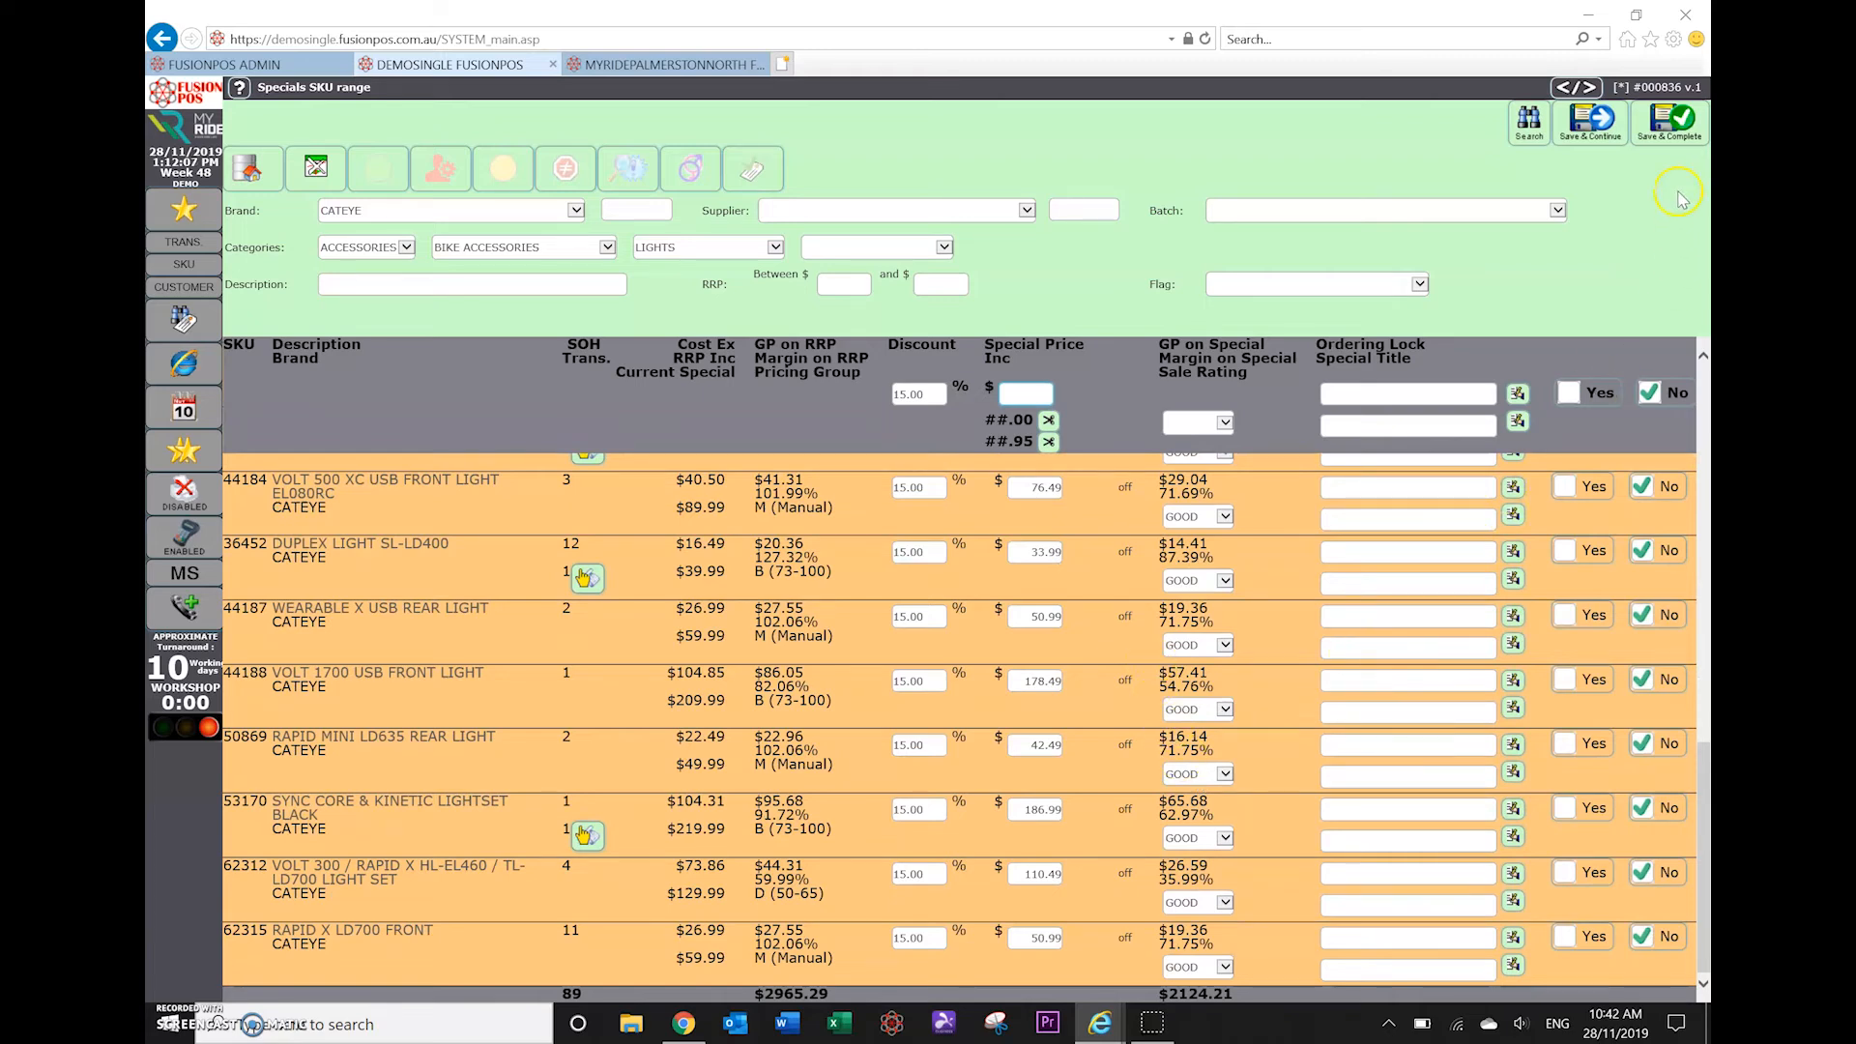
left_click(1672, 120)
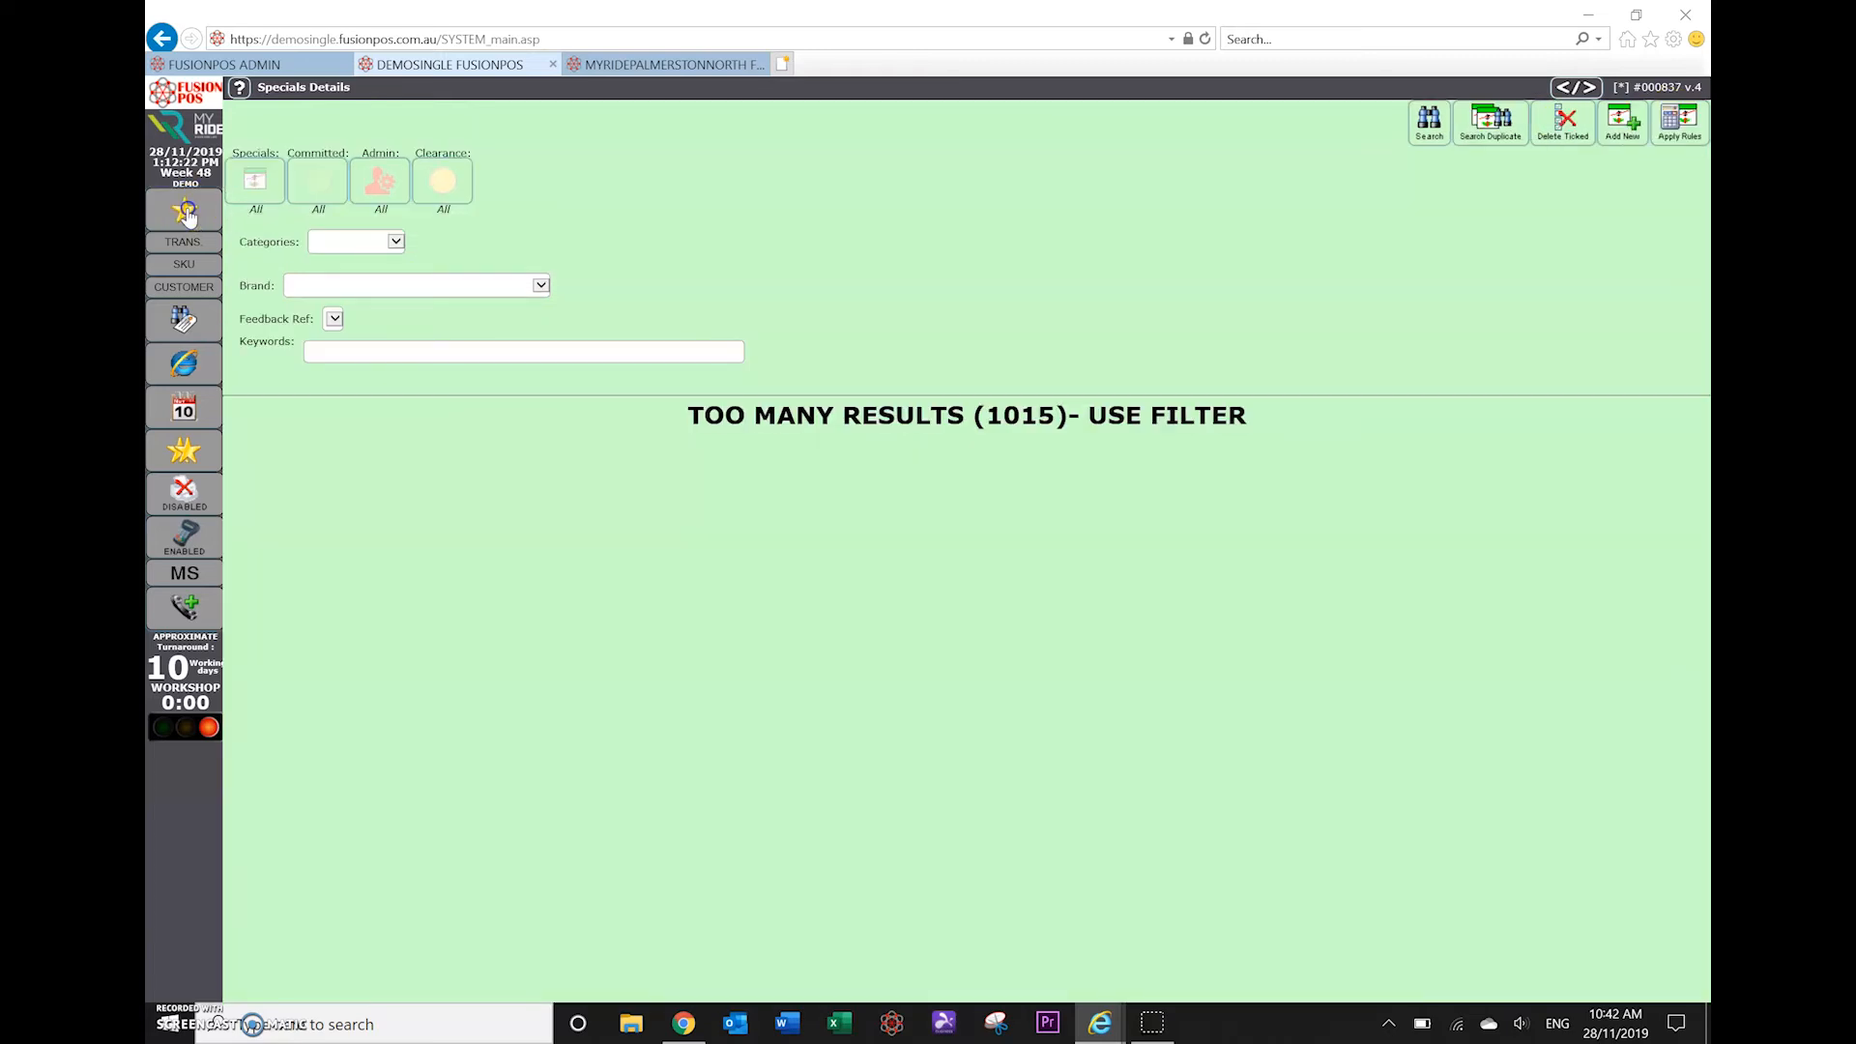
Run an advanced SKU search for CATEYE products in the Accessories > Bike Accessories > Lights category.
left_click(187, 215)
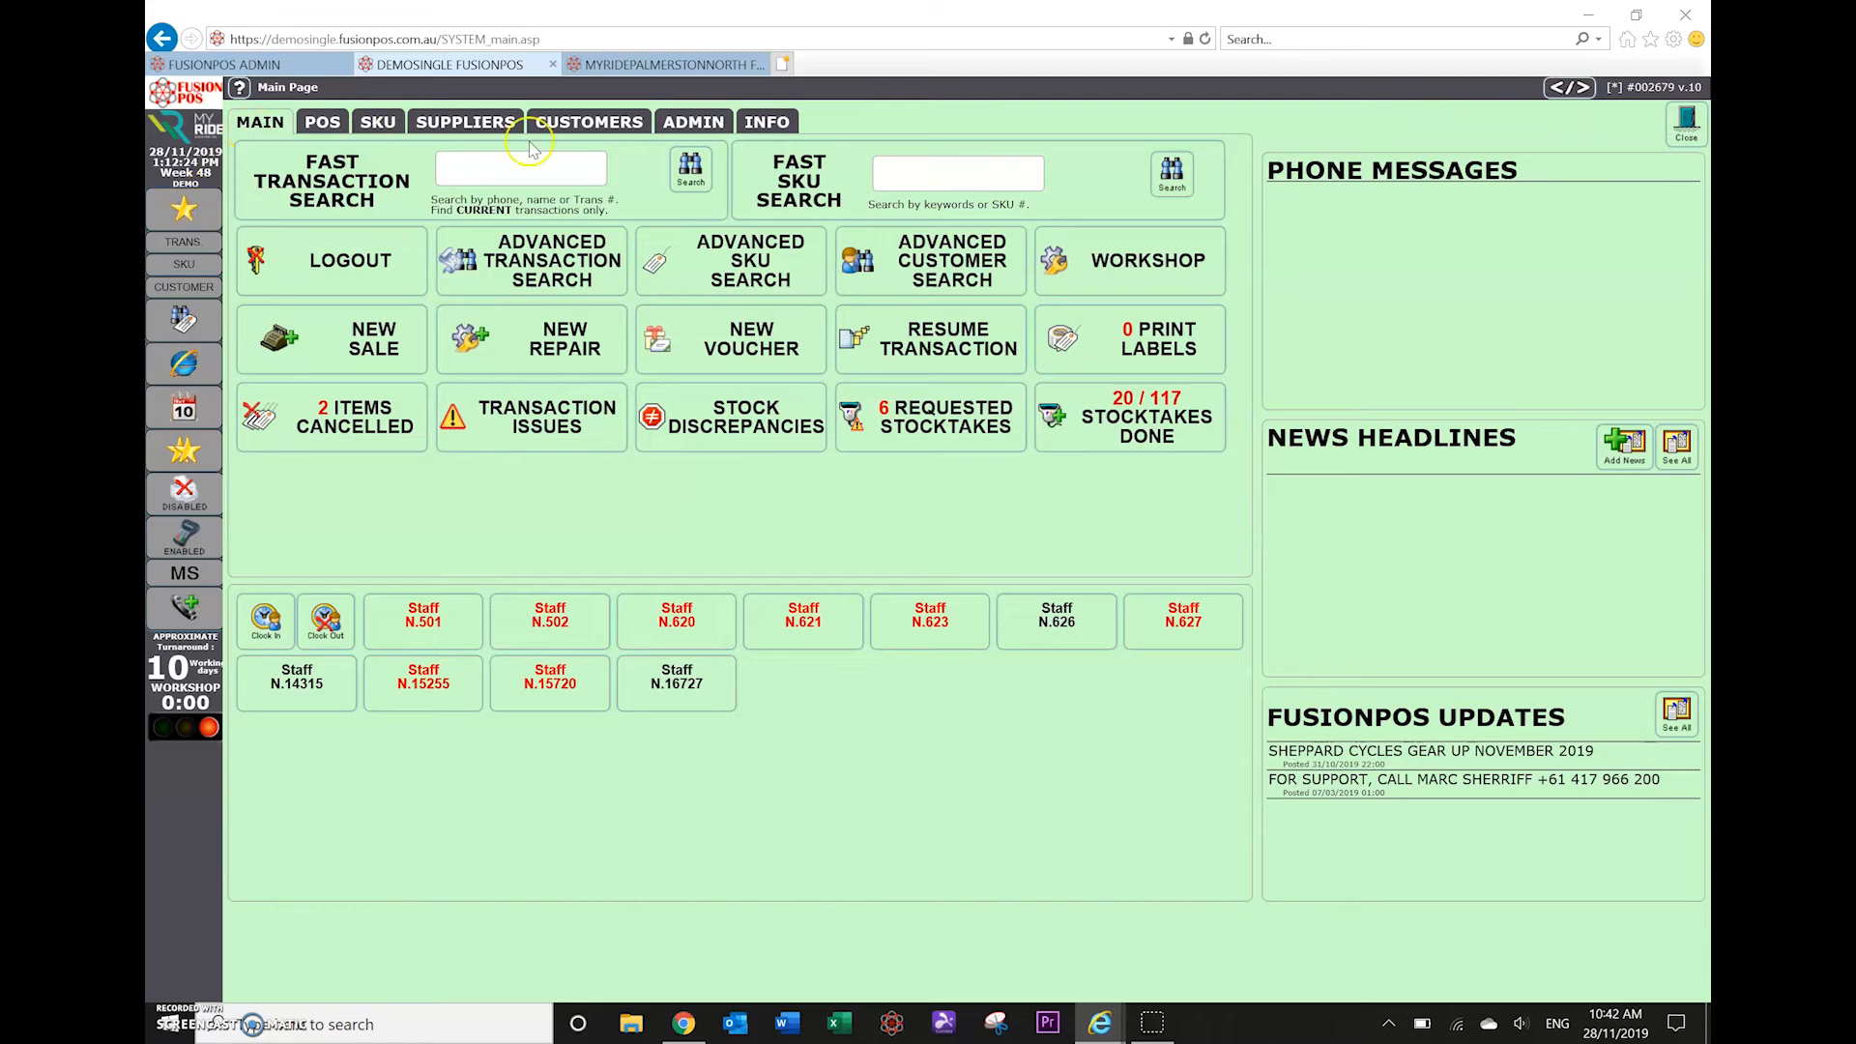
left_click(752, 257)
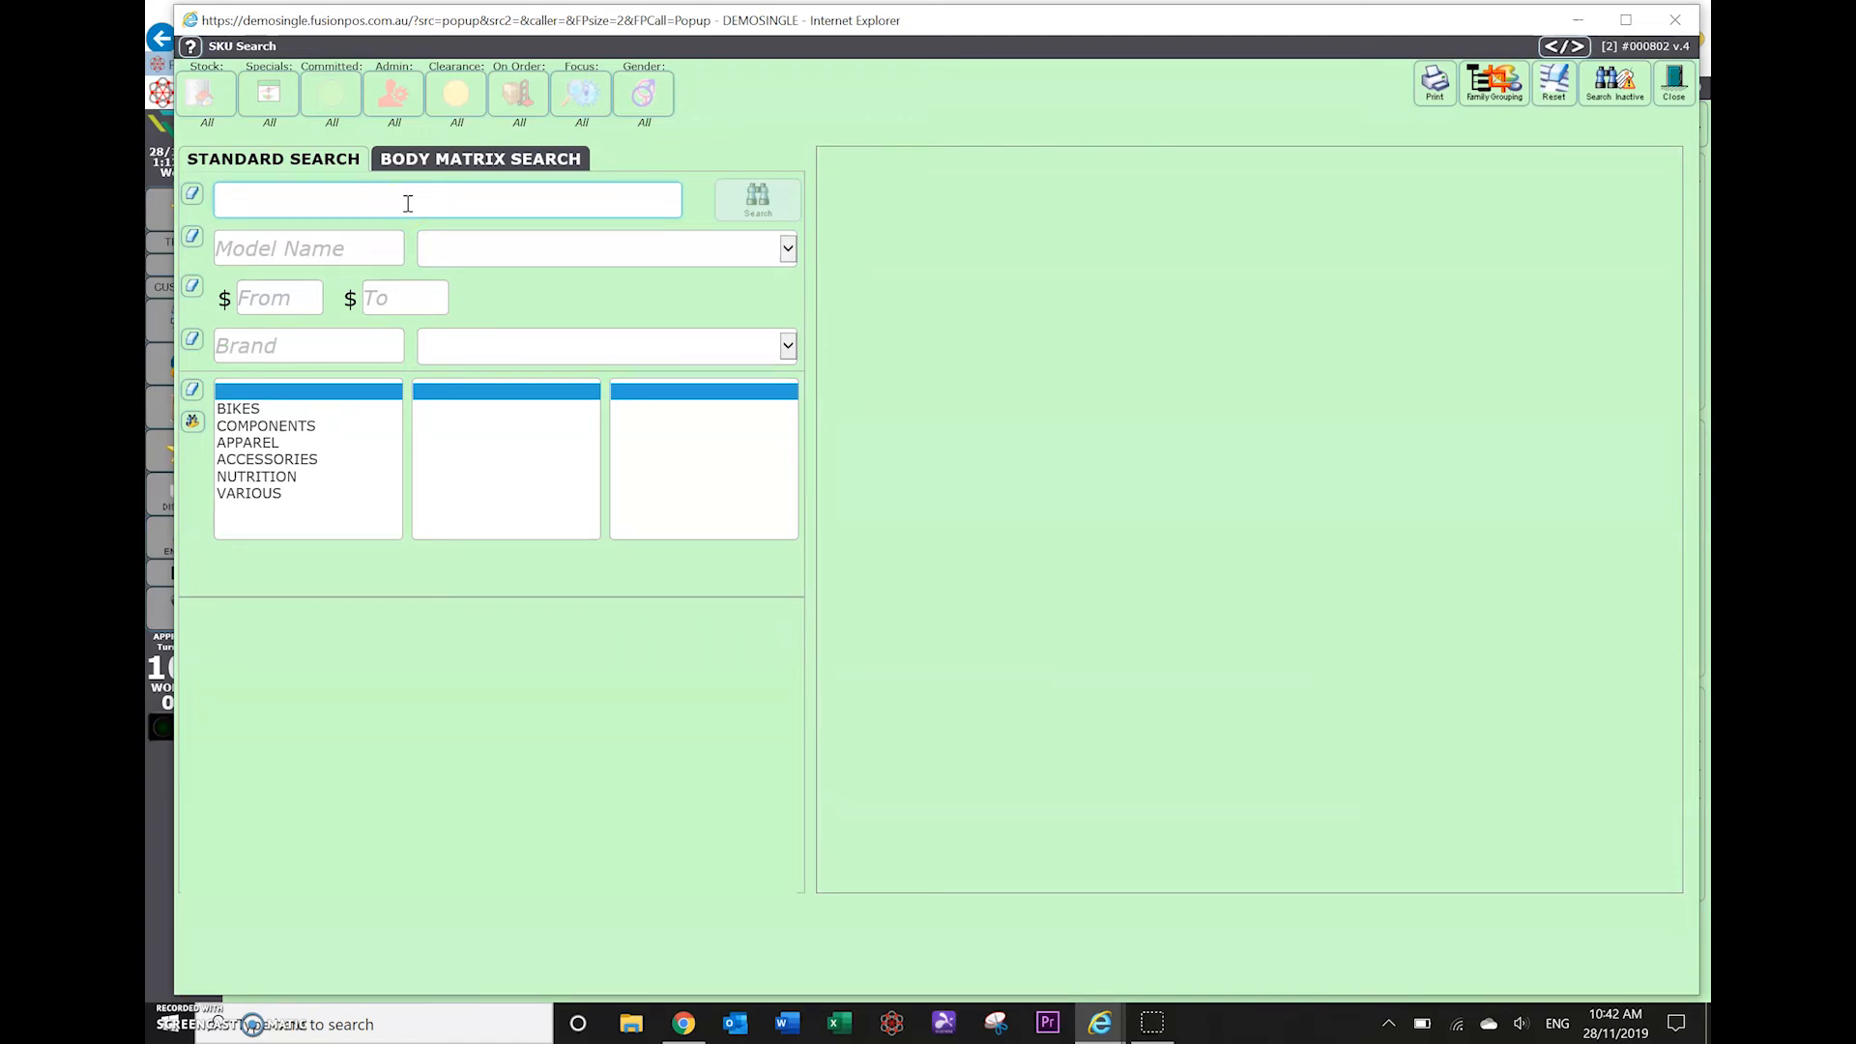
left_click(300, 458)
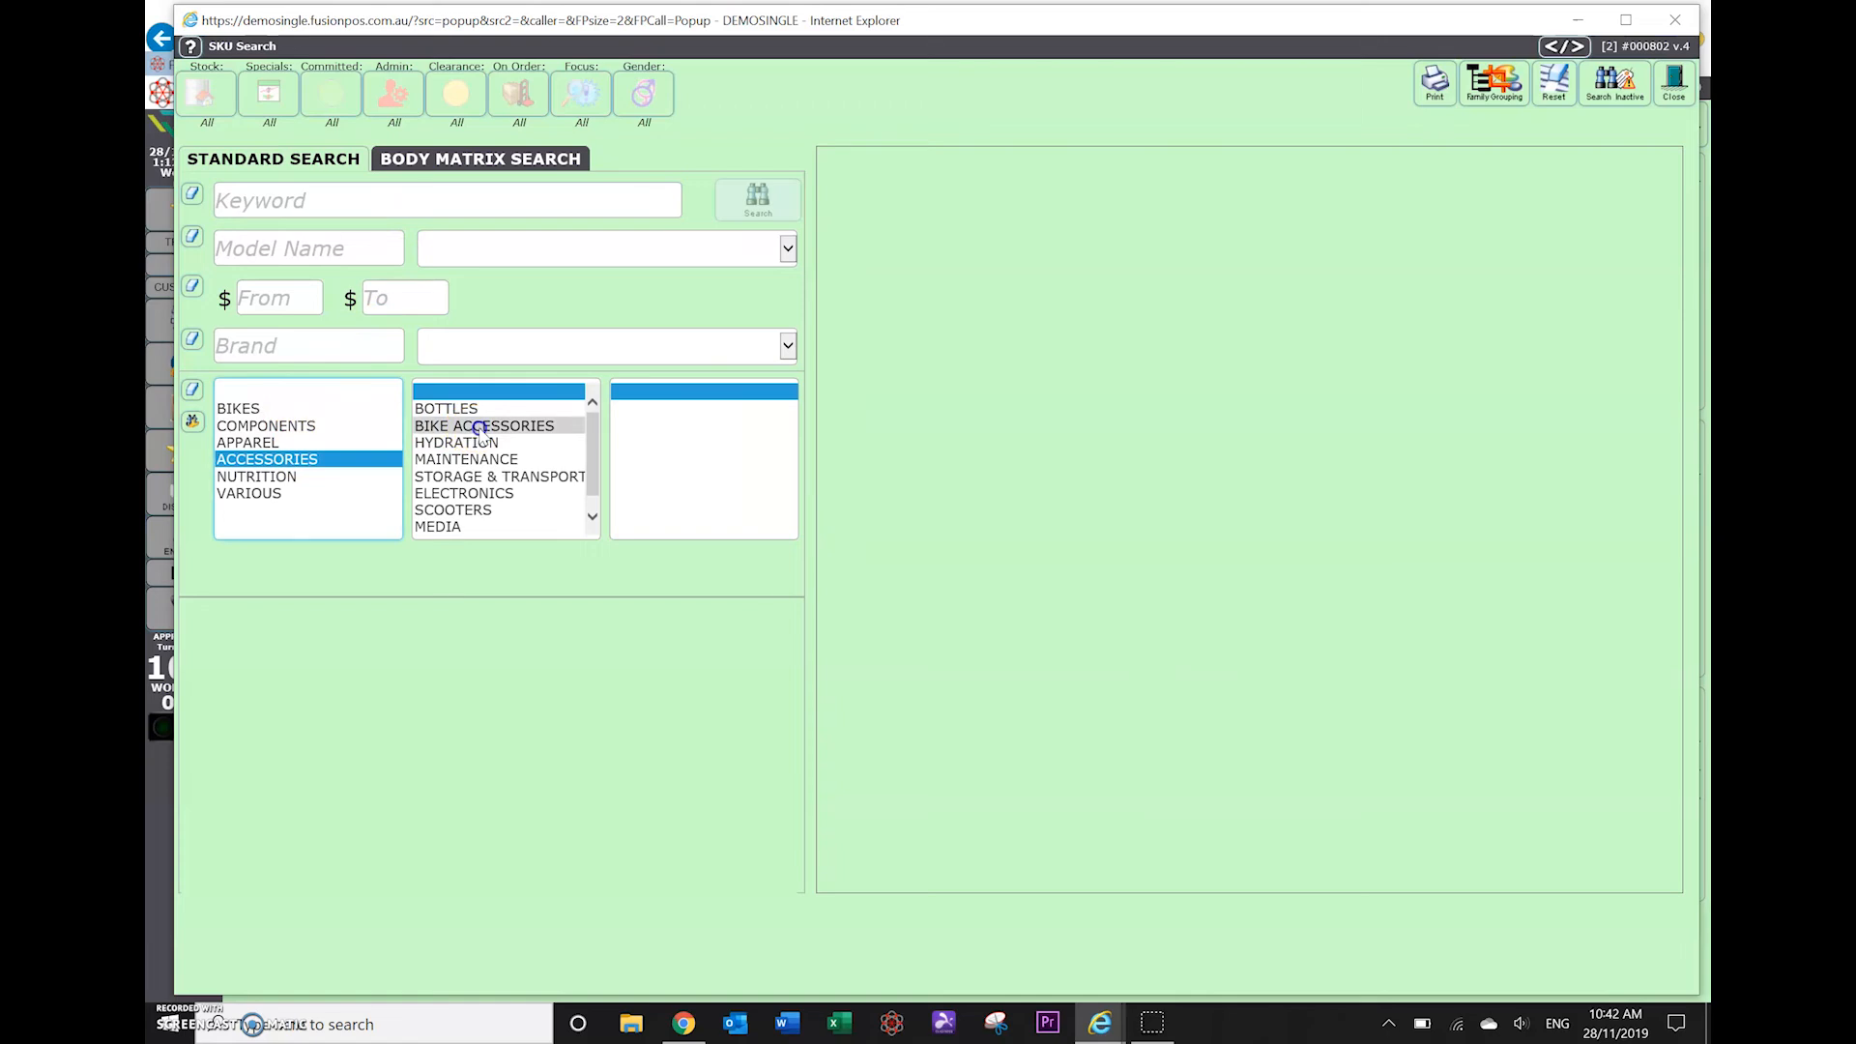
left_click(483, 425)
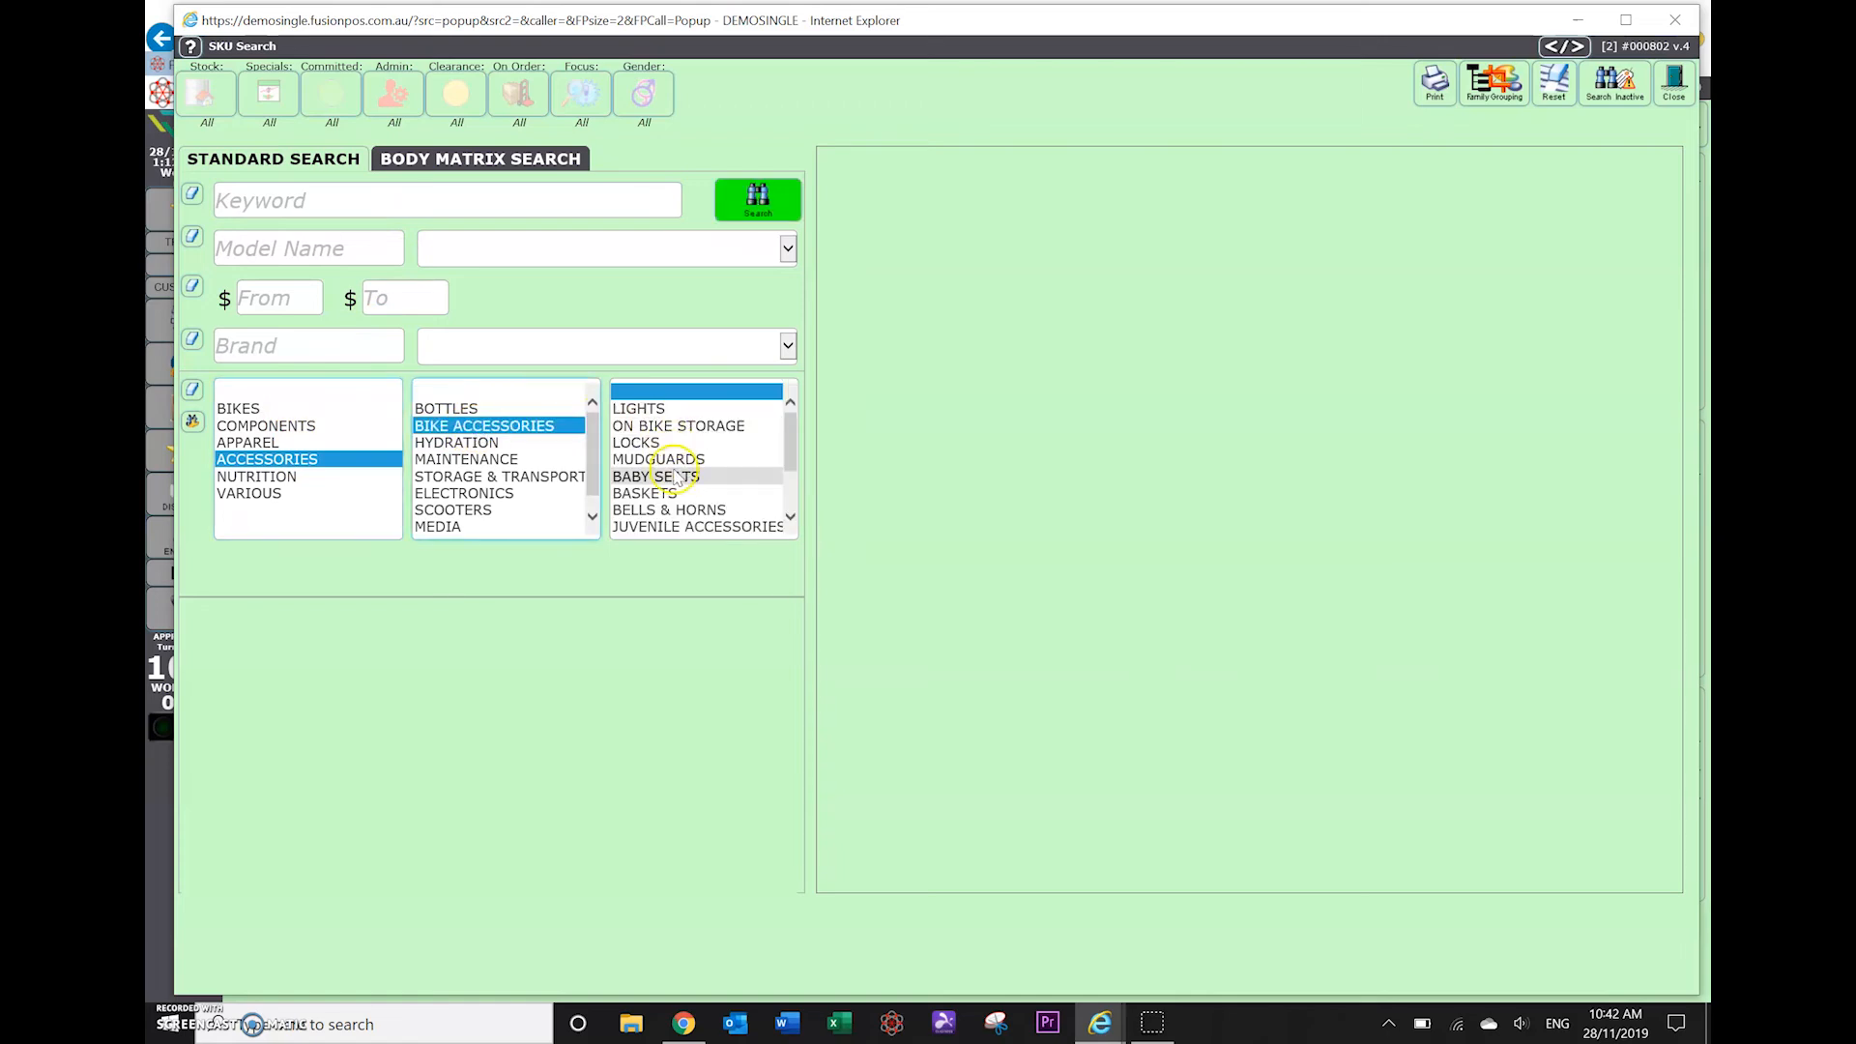
left_click(674, 410)
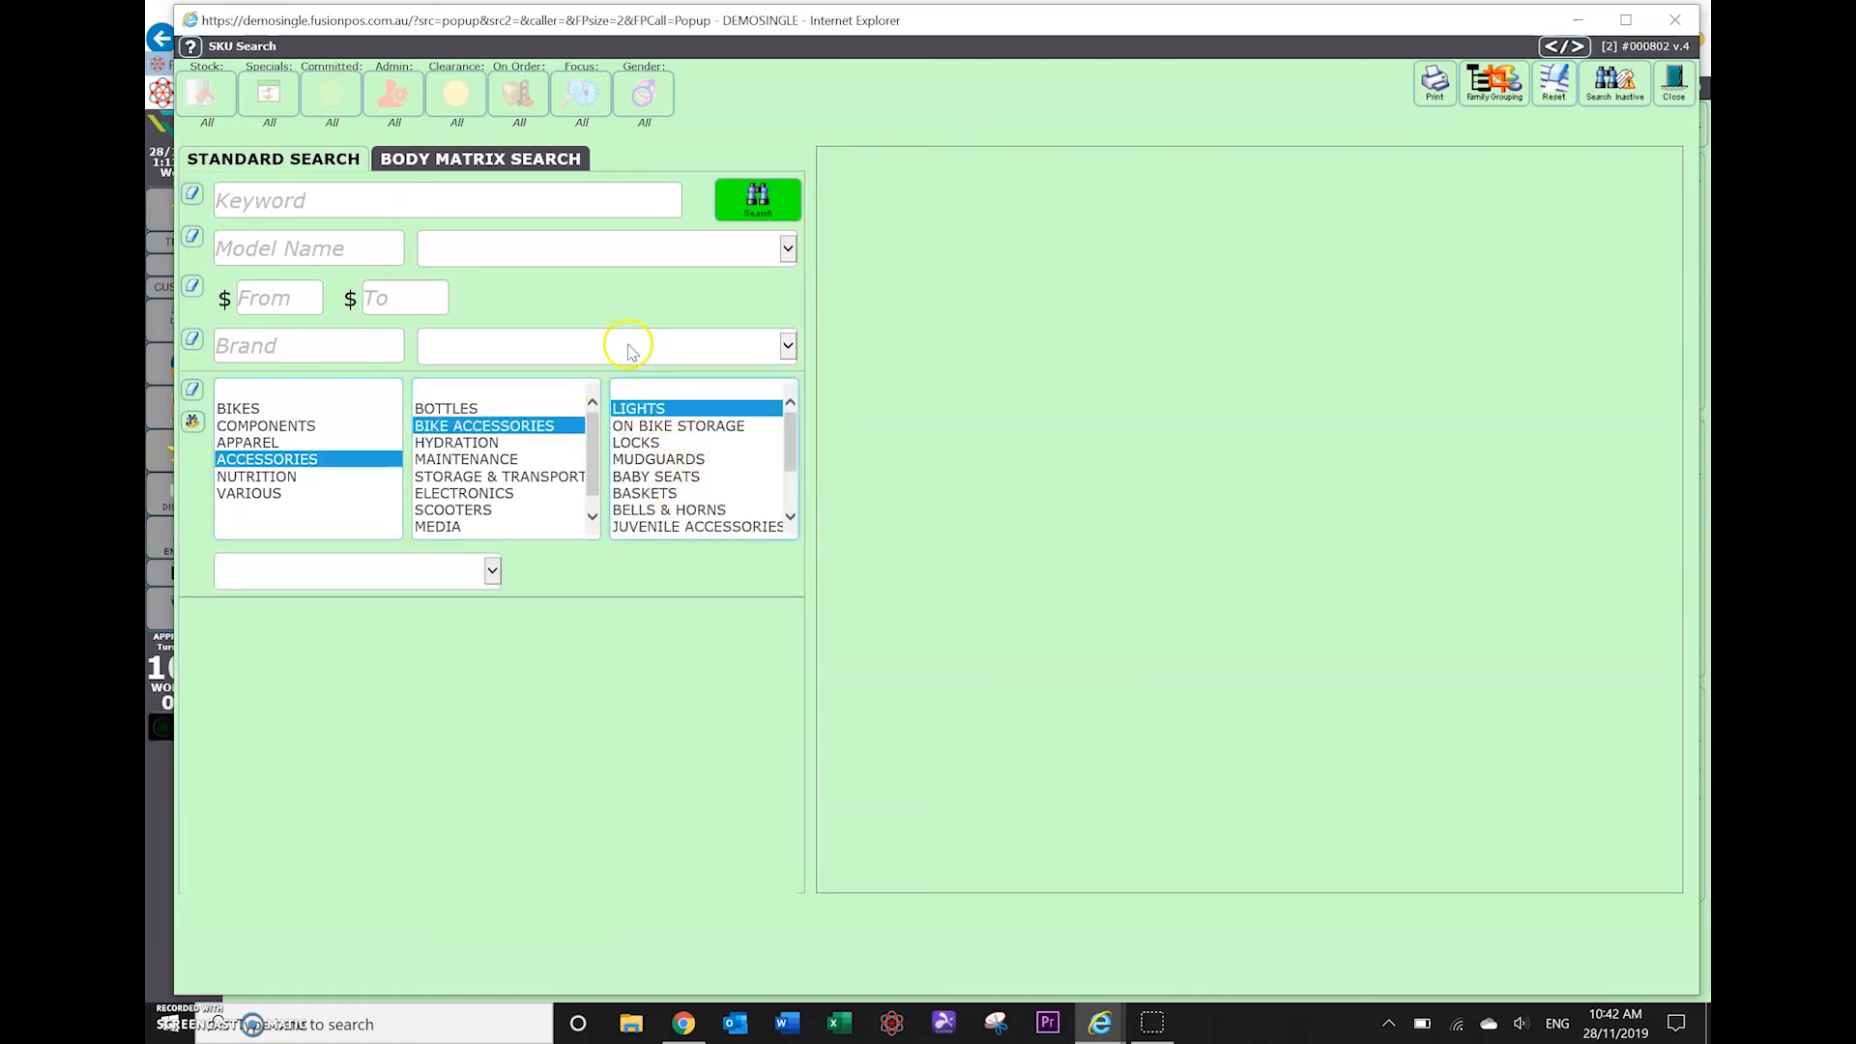
left_click(634, 346)
left_click(557, 372)
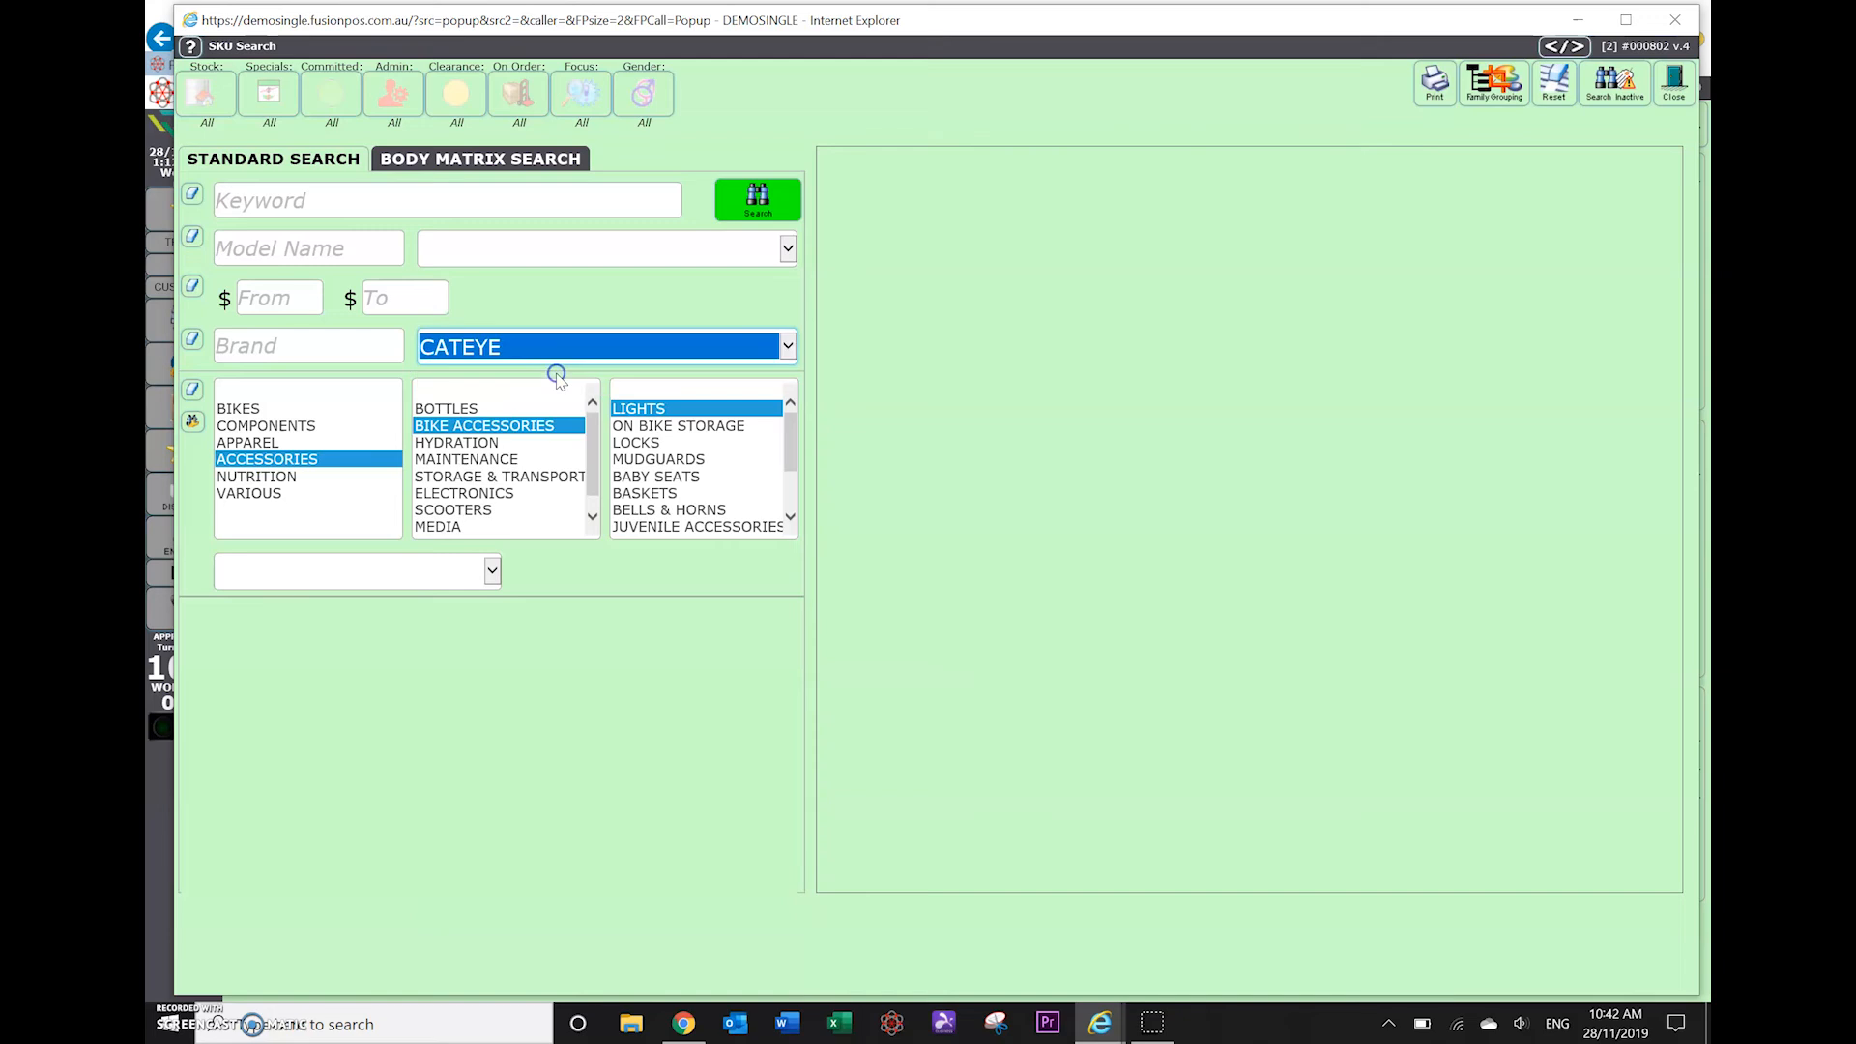
left_click(759, 196)
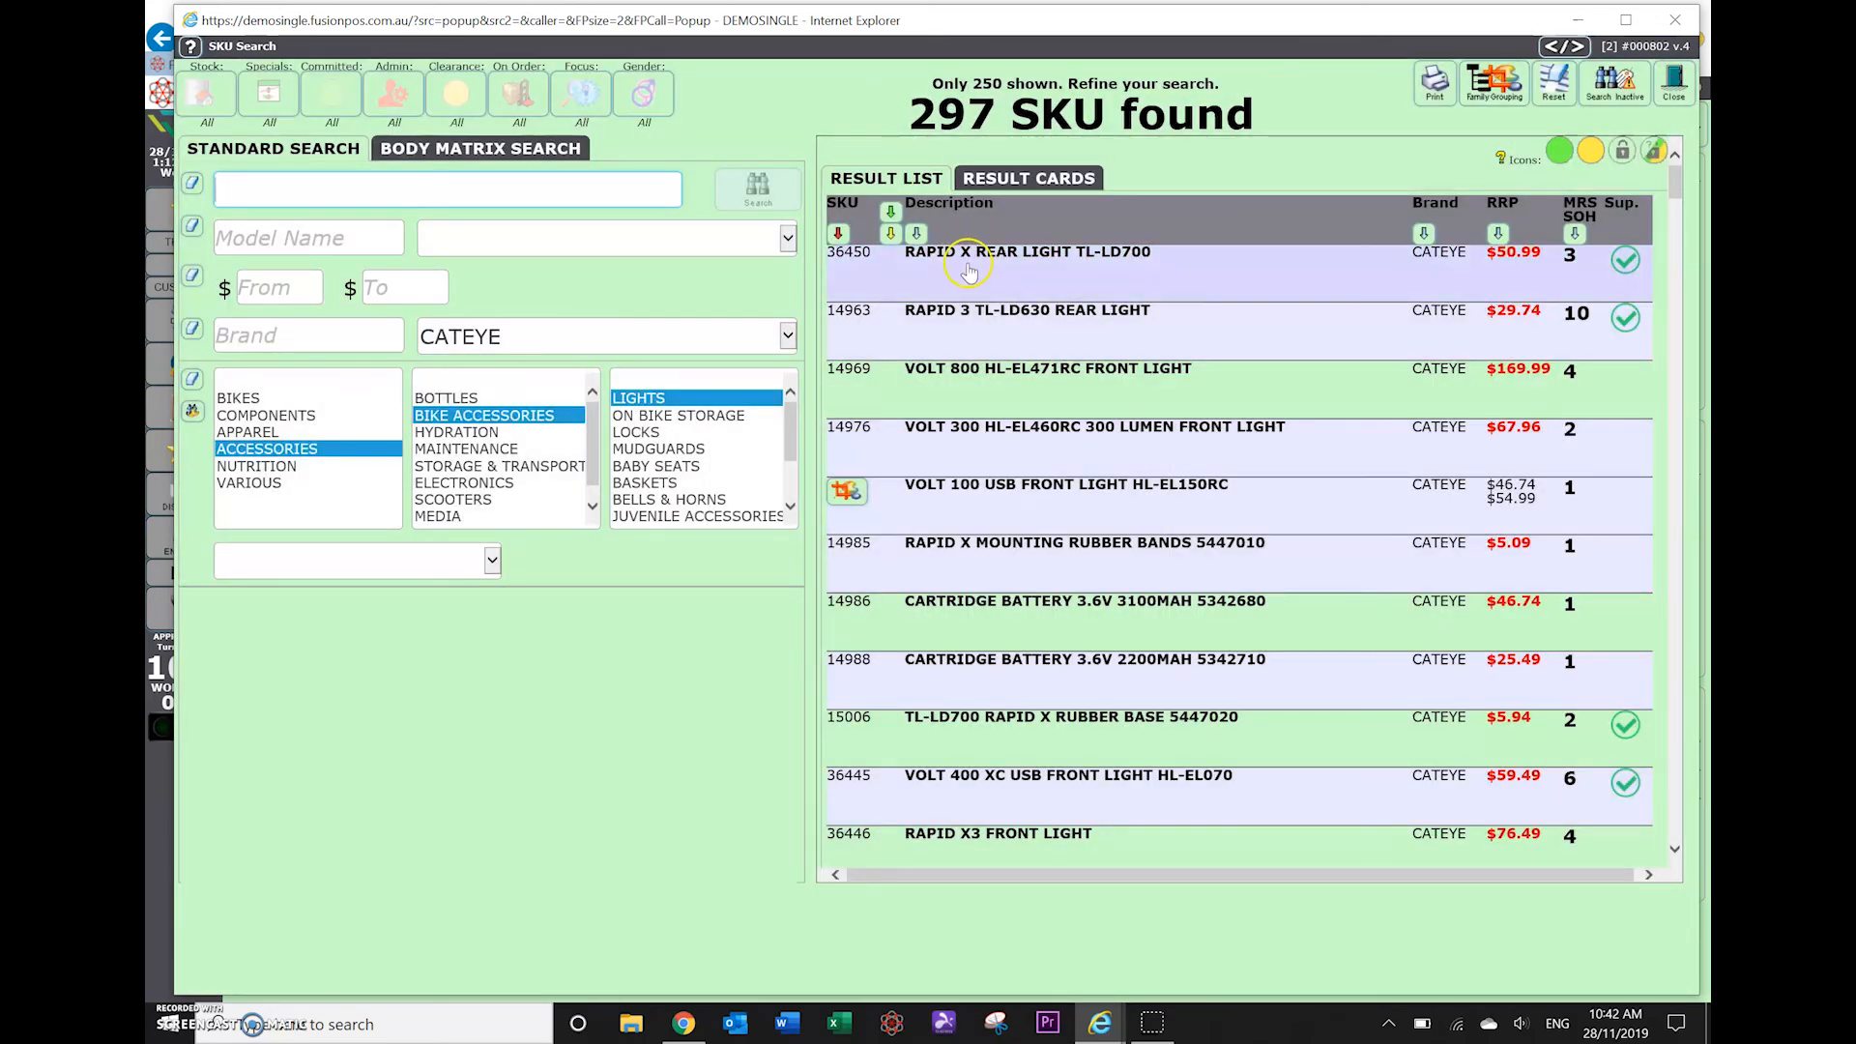
Check the Rapid X rear light TL-LD700's special price and discount in its SKU quick view, and close the search.
mouse_move(1530, 266)
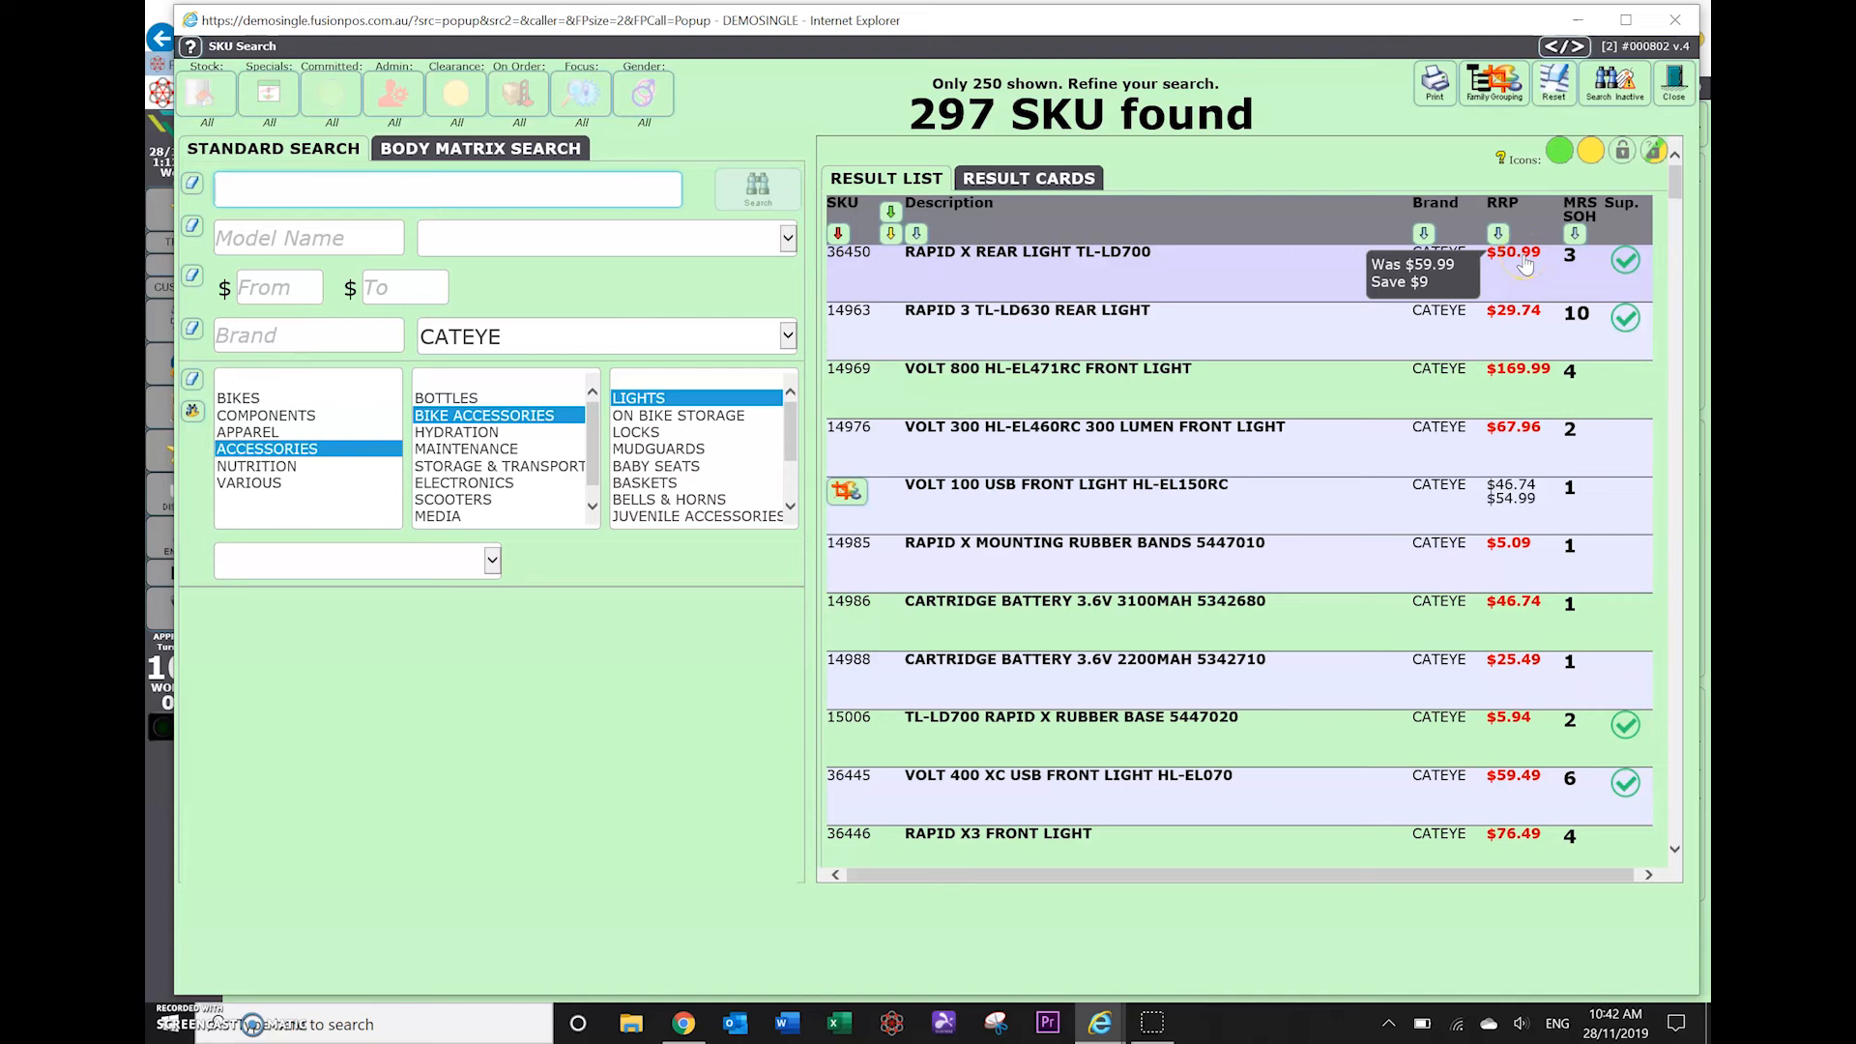
left_click(1512, 261)
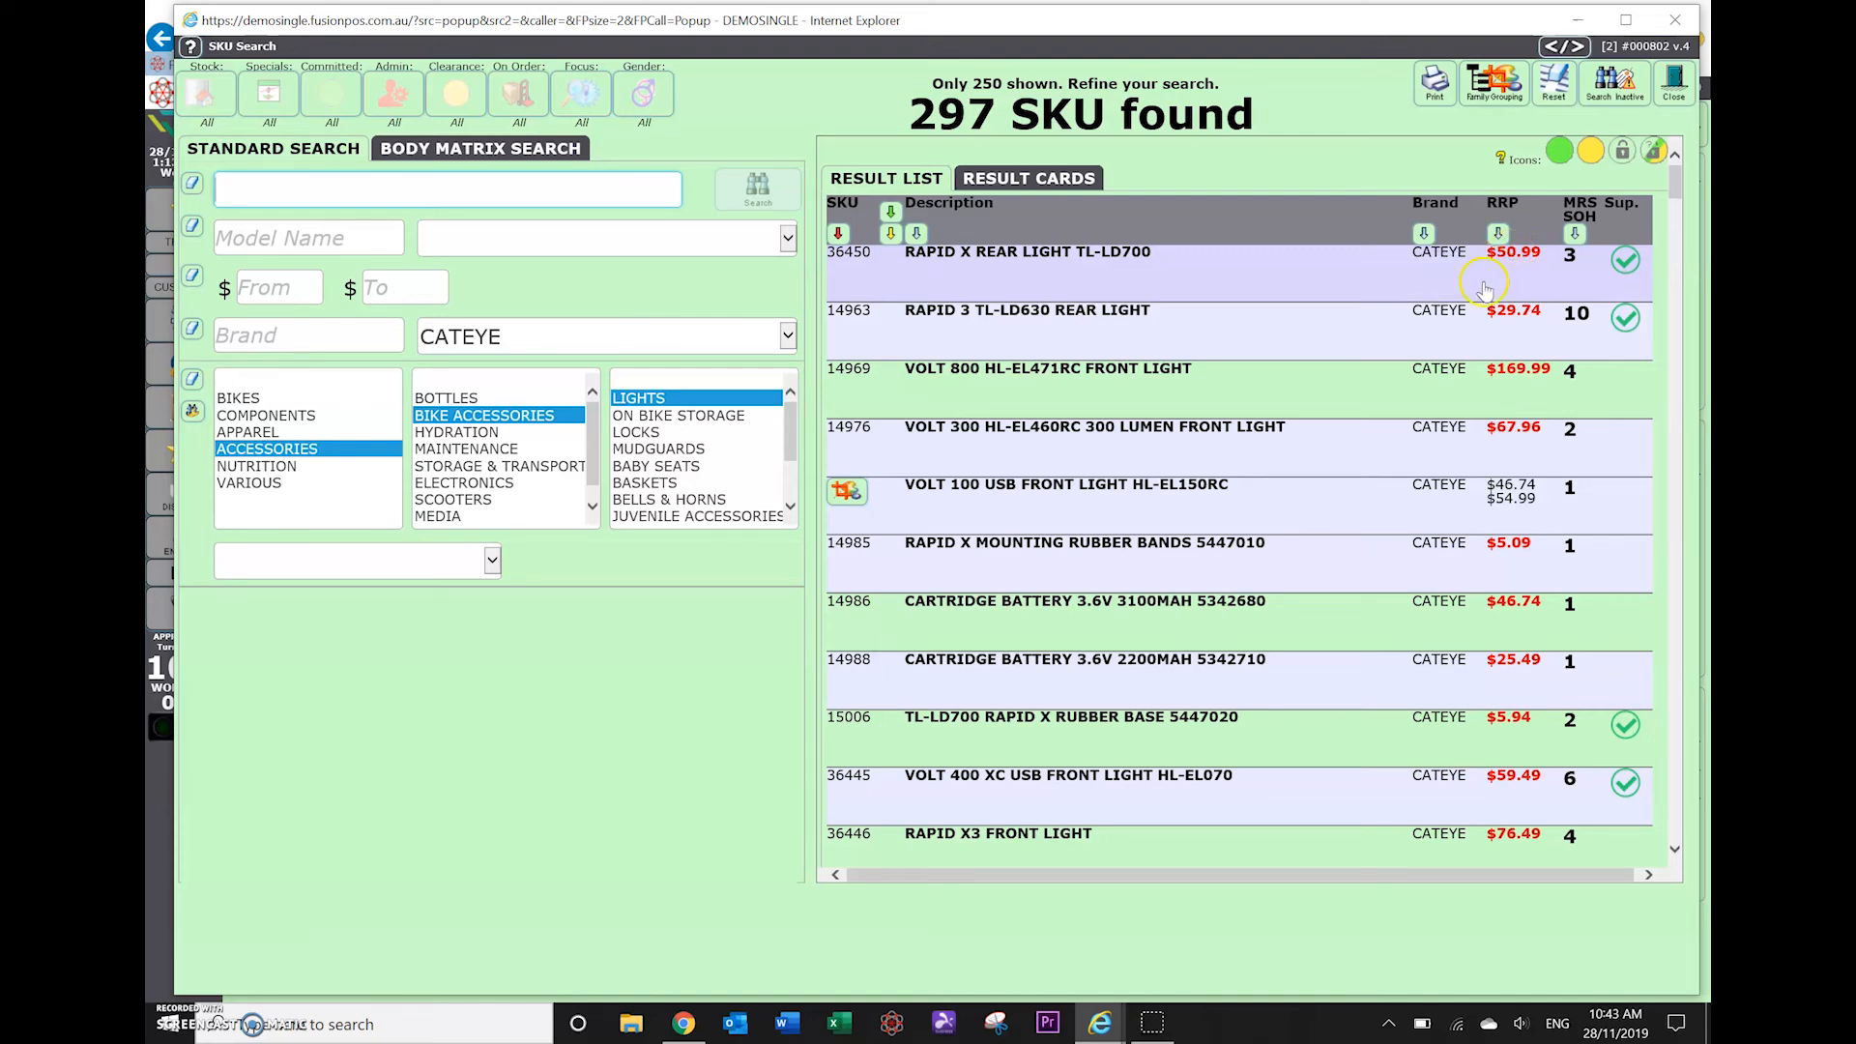
left_click(1323, 276)
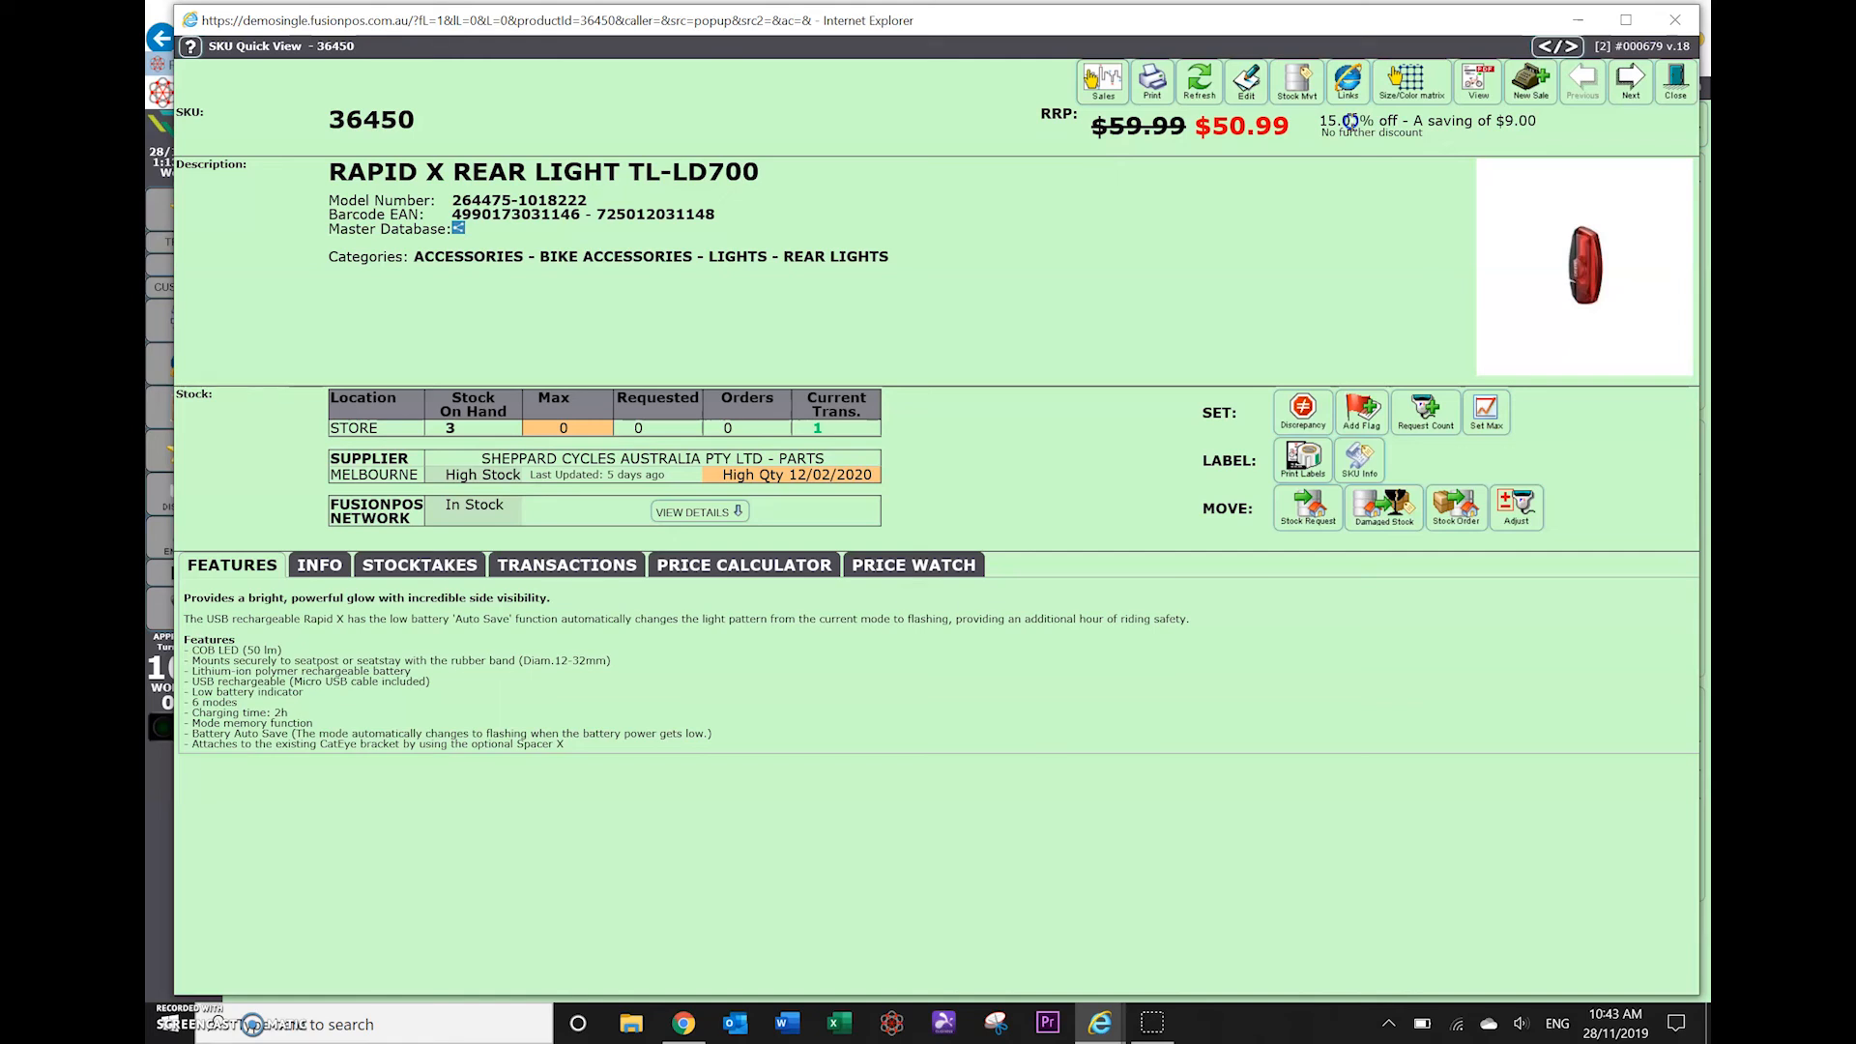
left_click(1675, 82)
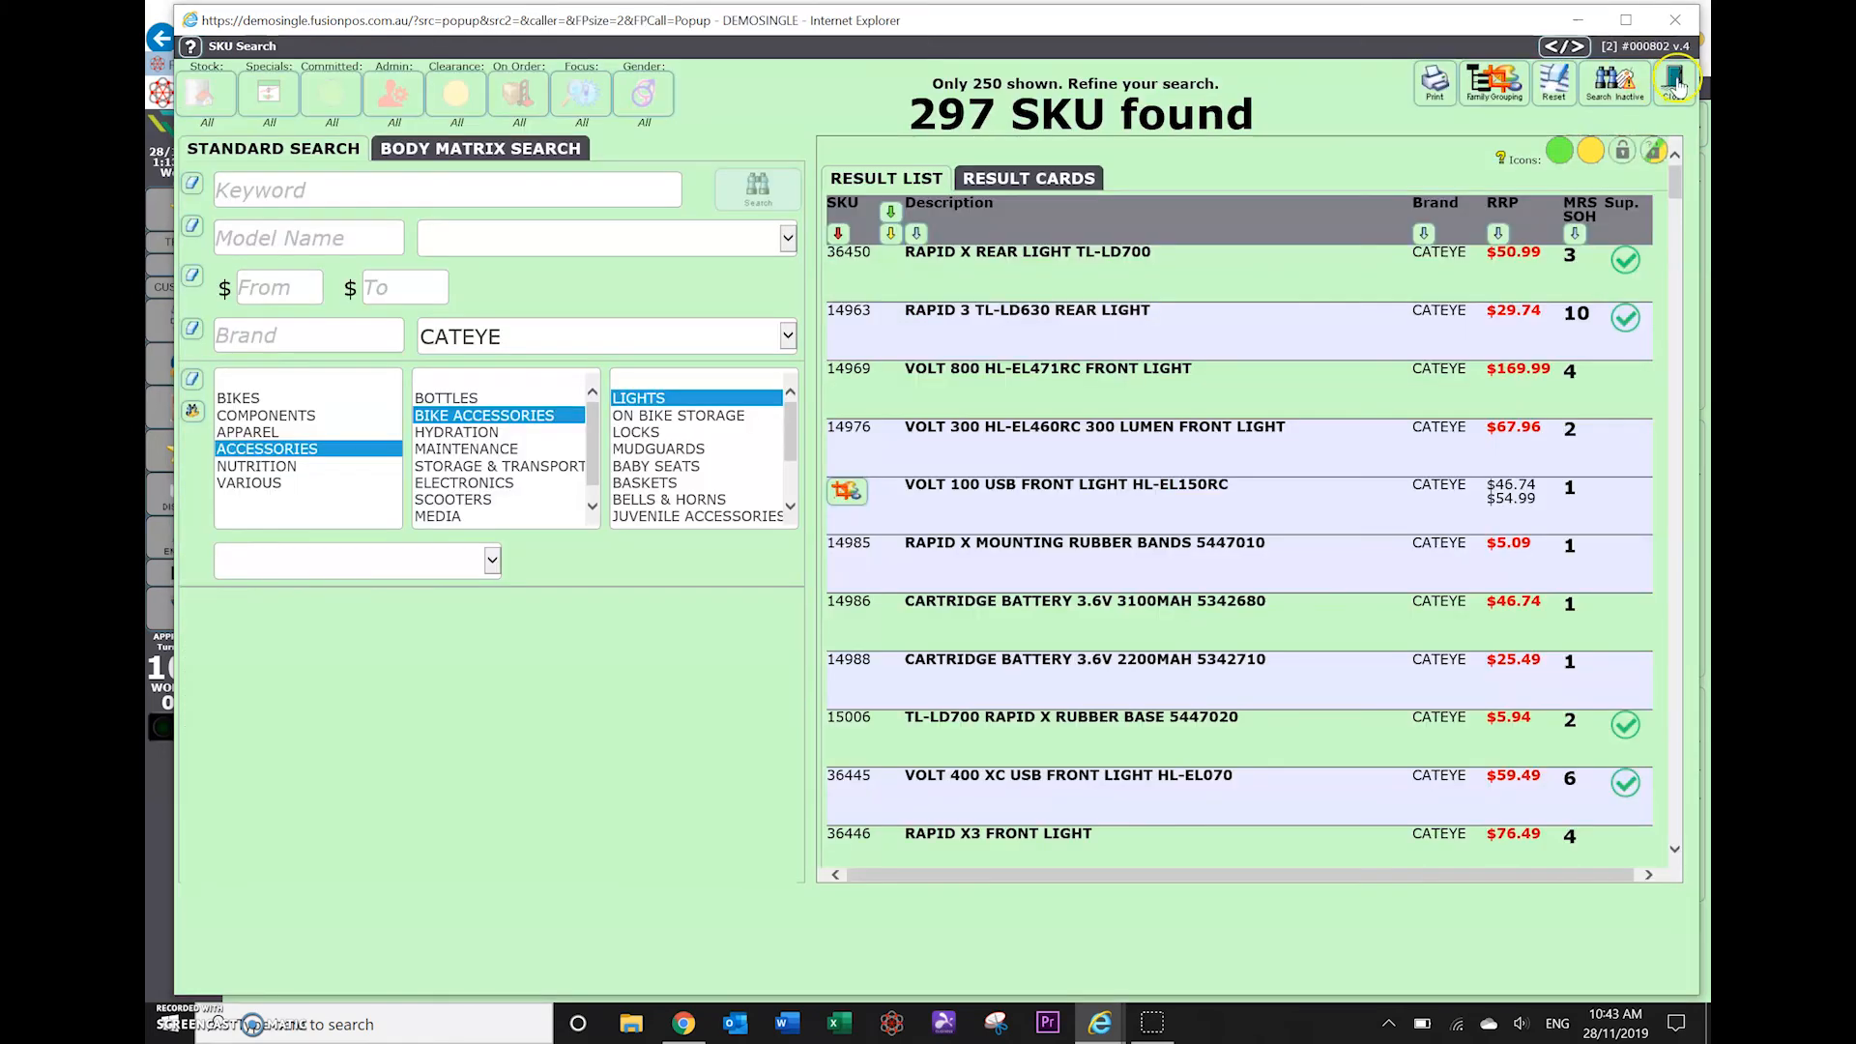
left_click(1676, 81)
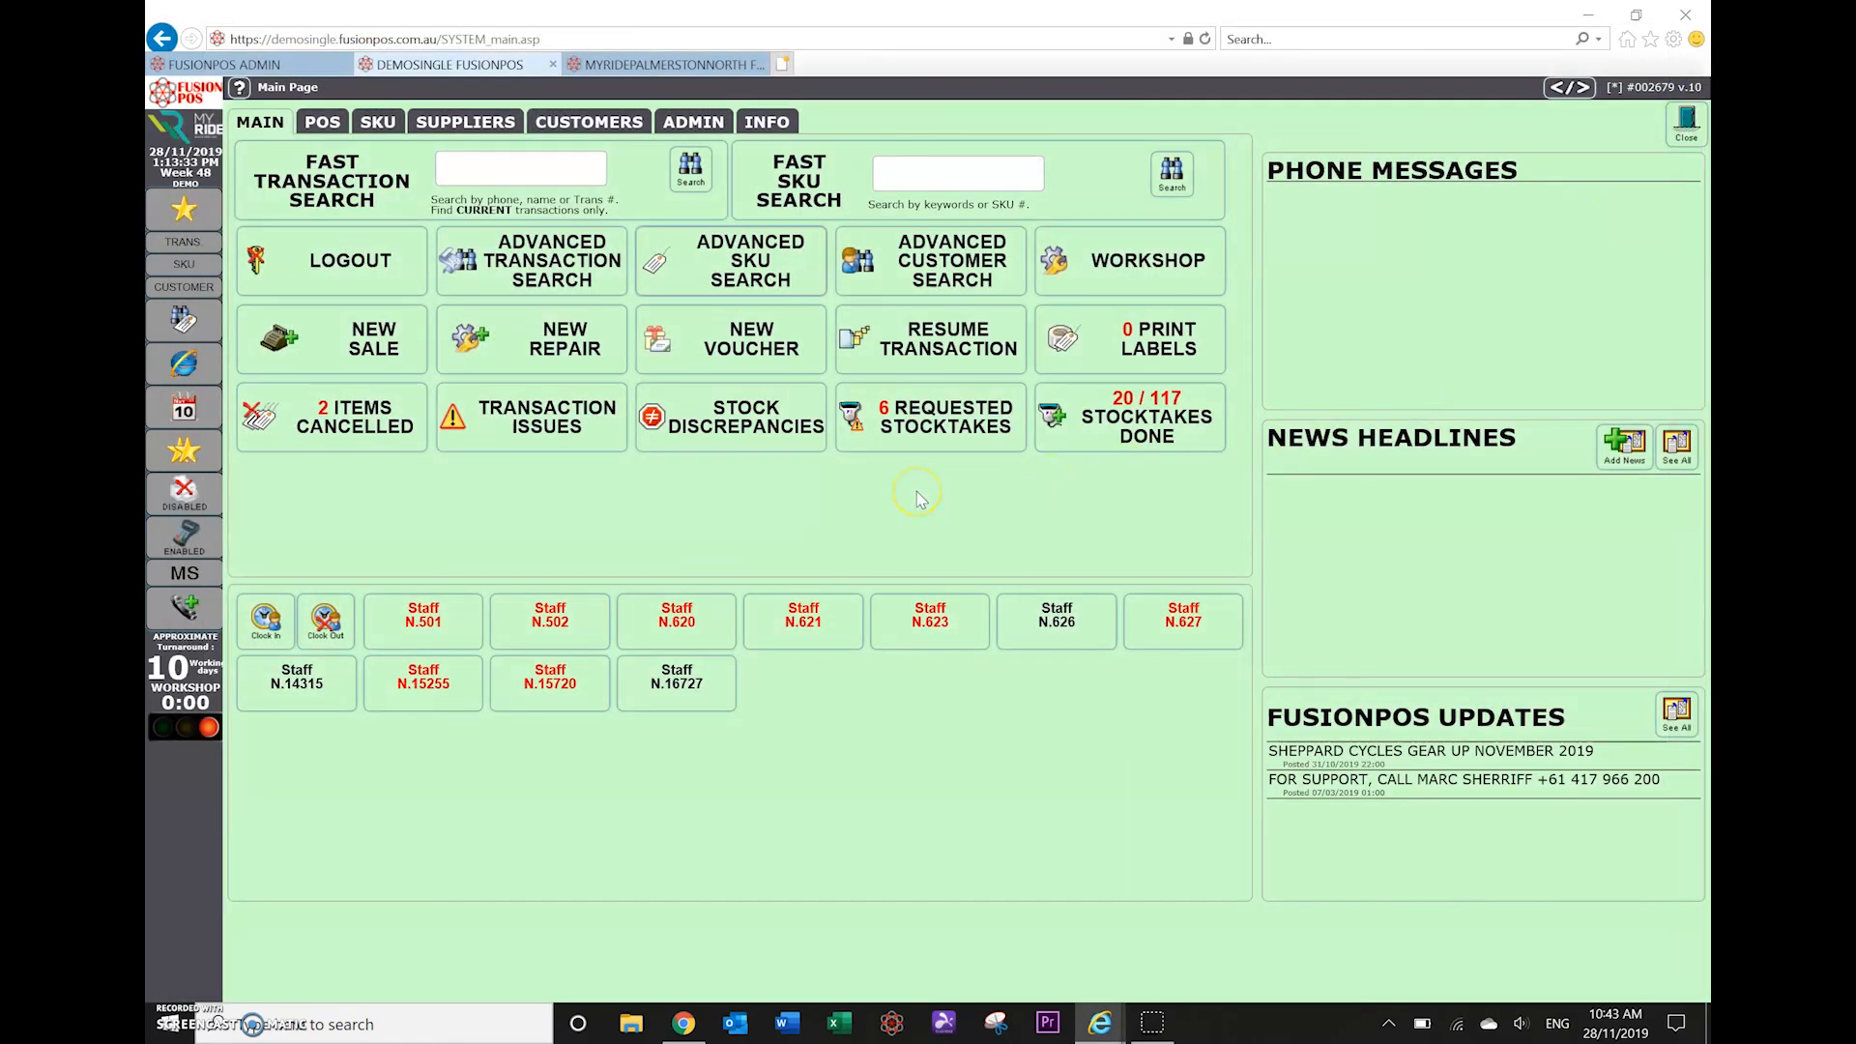
Review the relabel list of labels queued for printing for the CATEYE special, and return to the main page.
left_click(1121, 336)
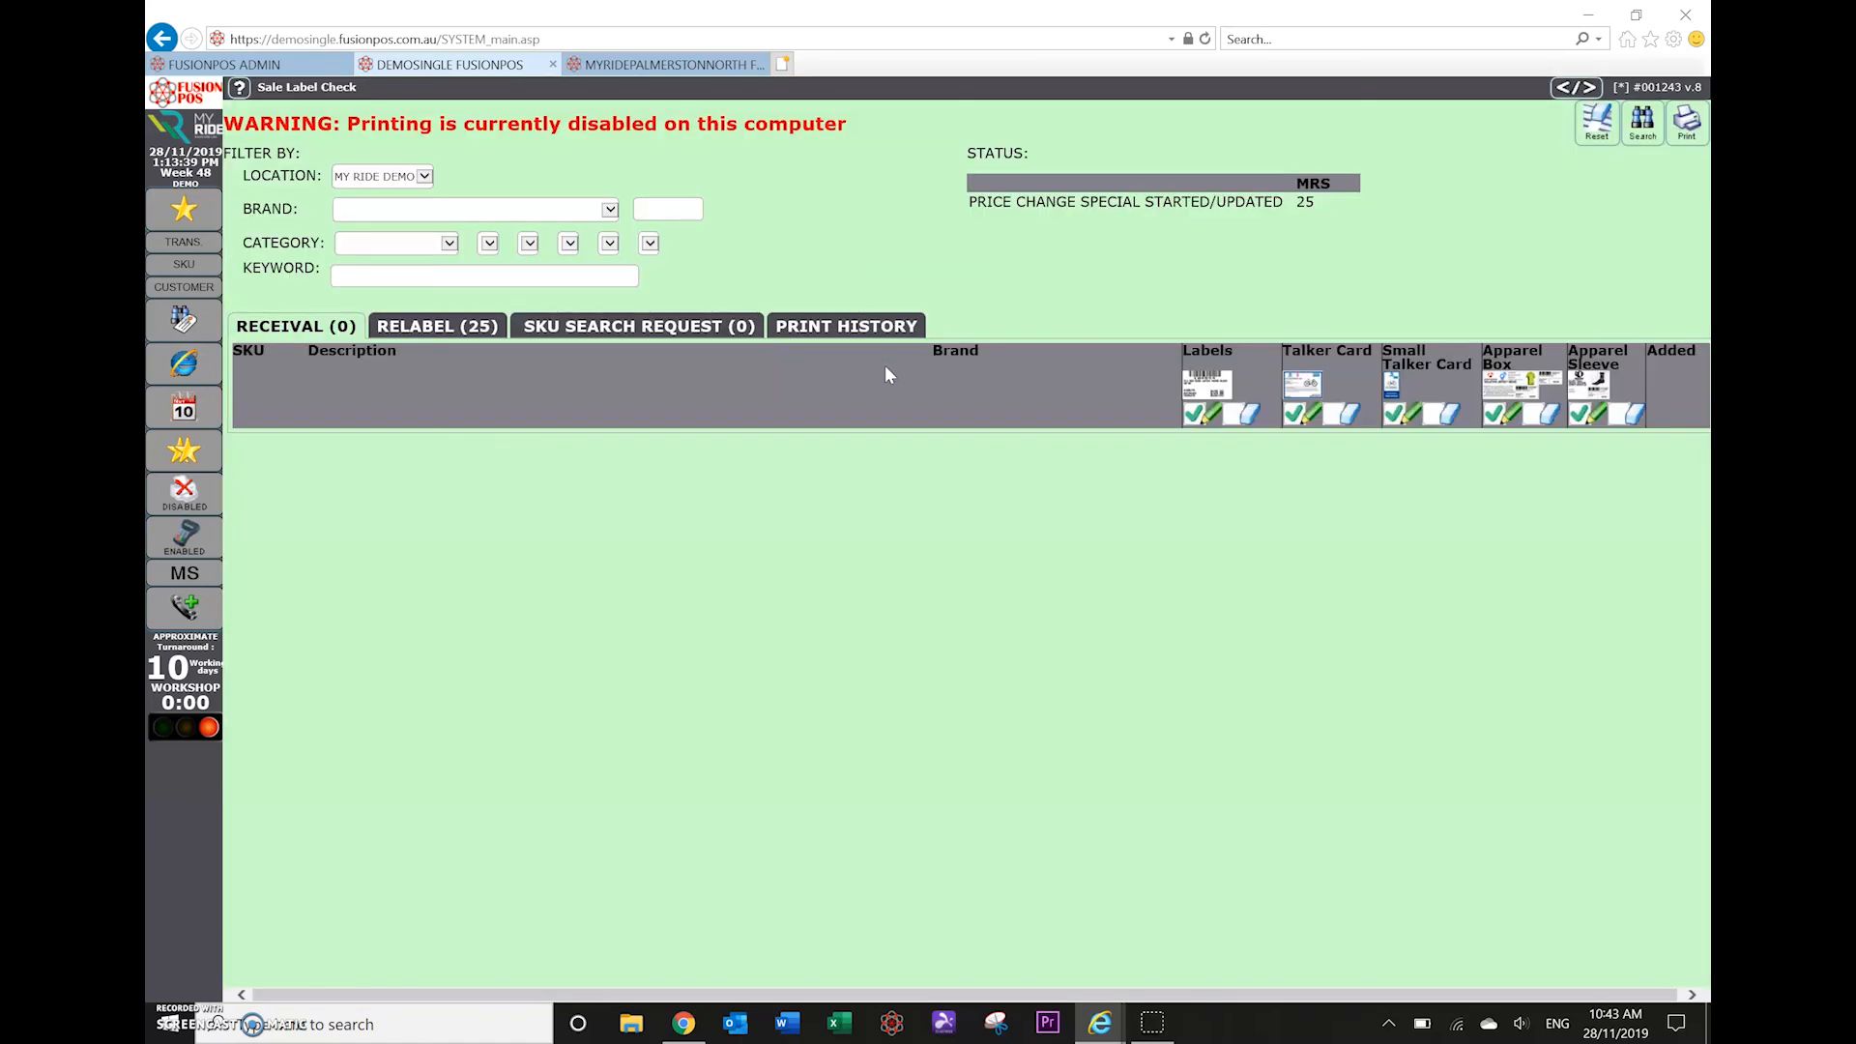
left_click(435, 329)
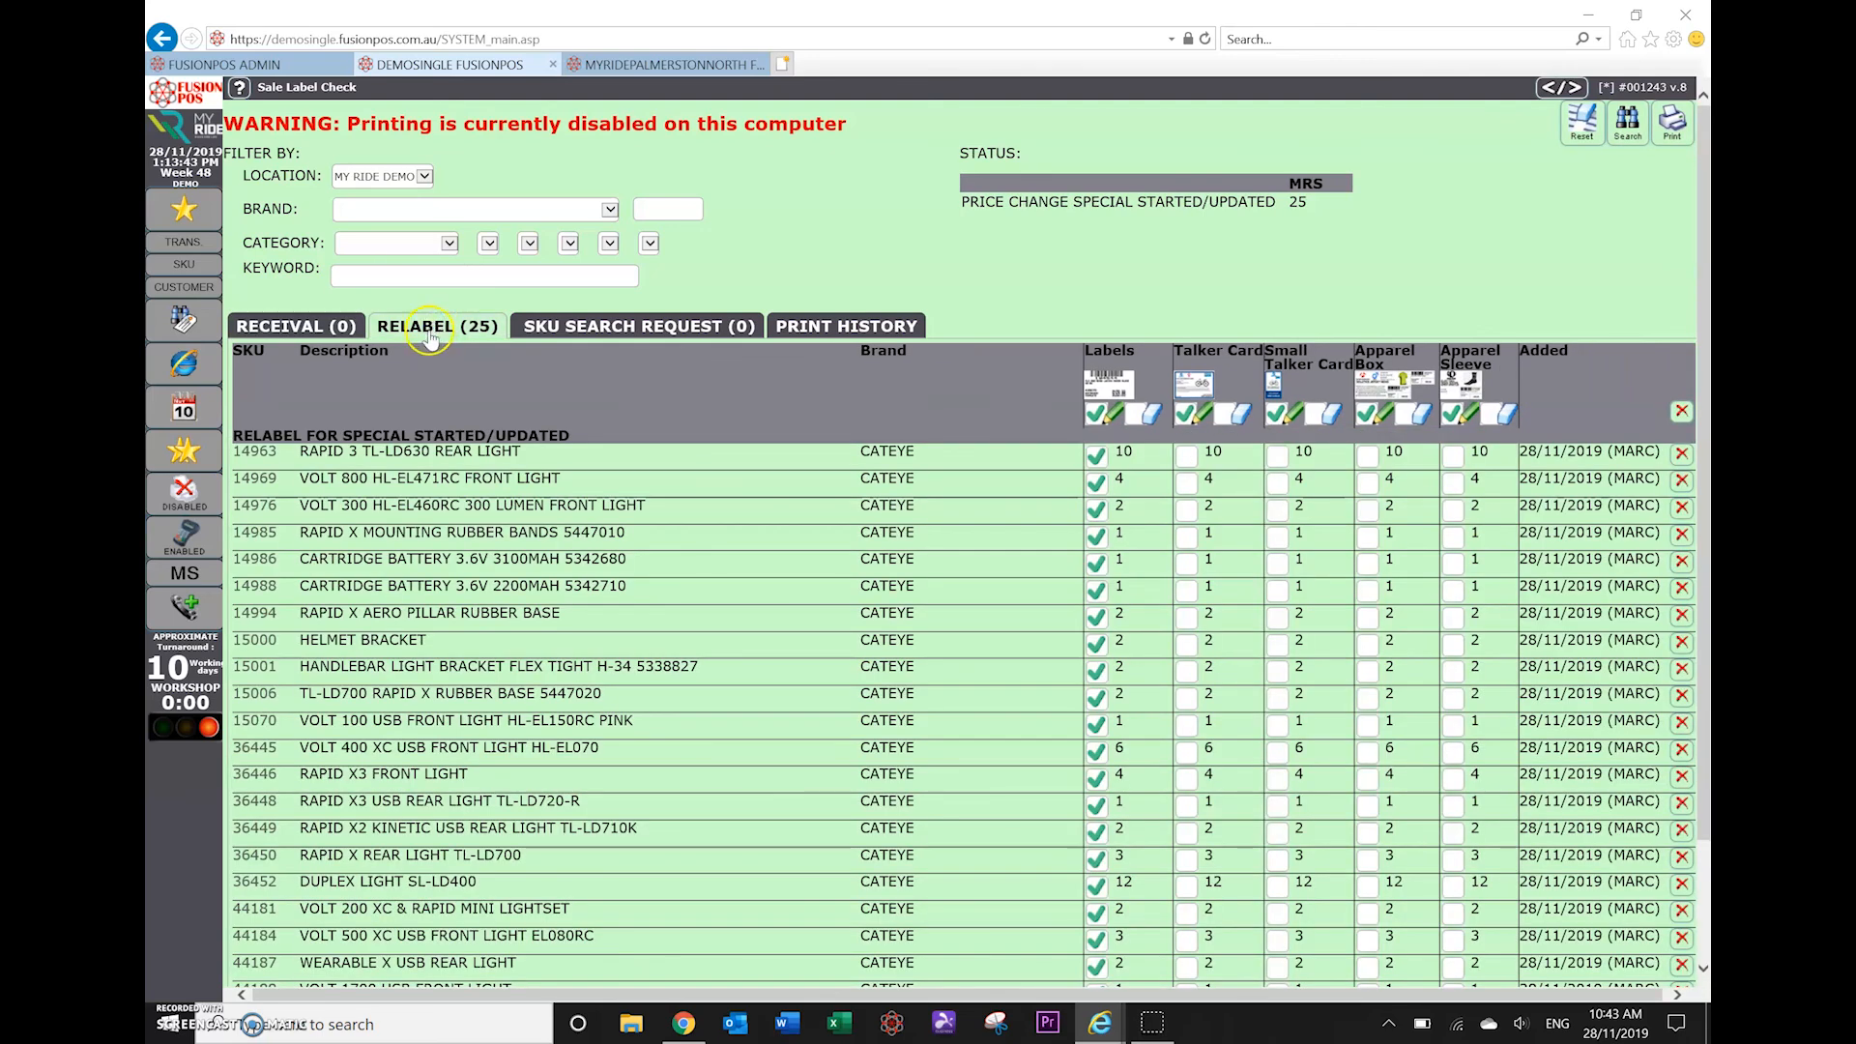
scroll(556, 645, "down", 3)
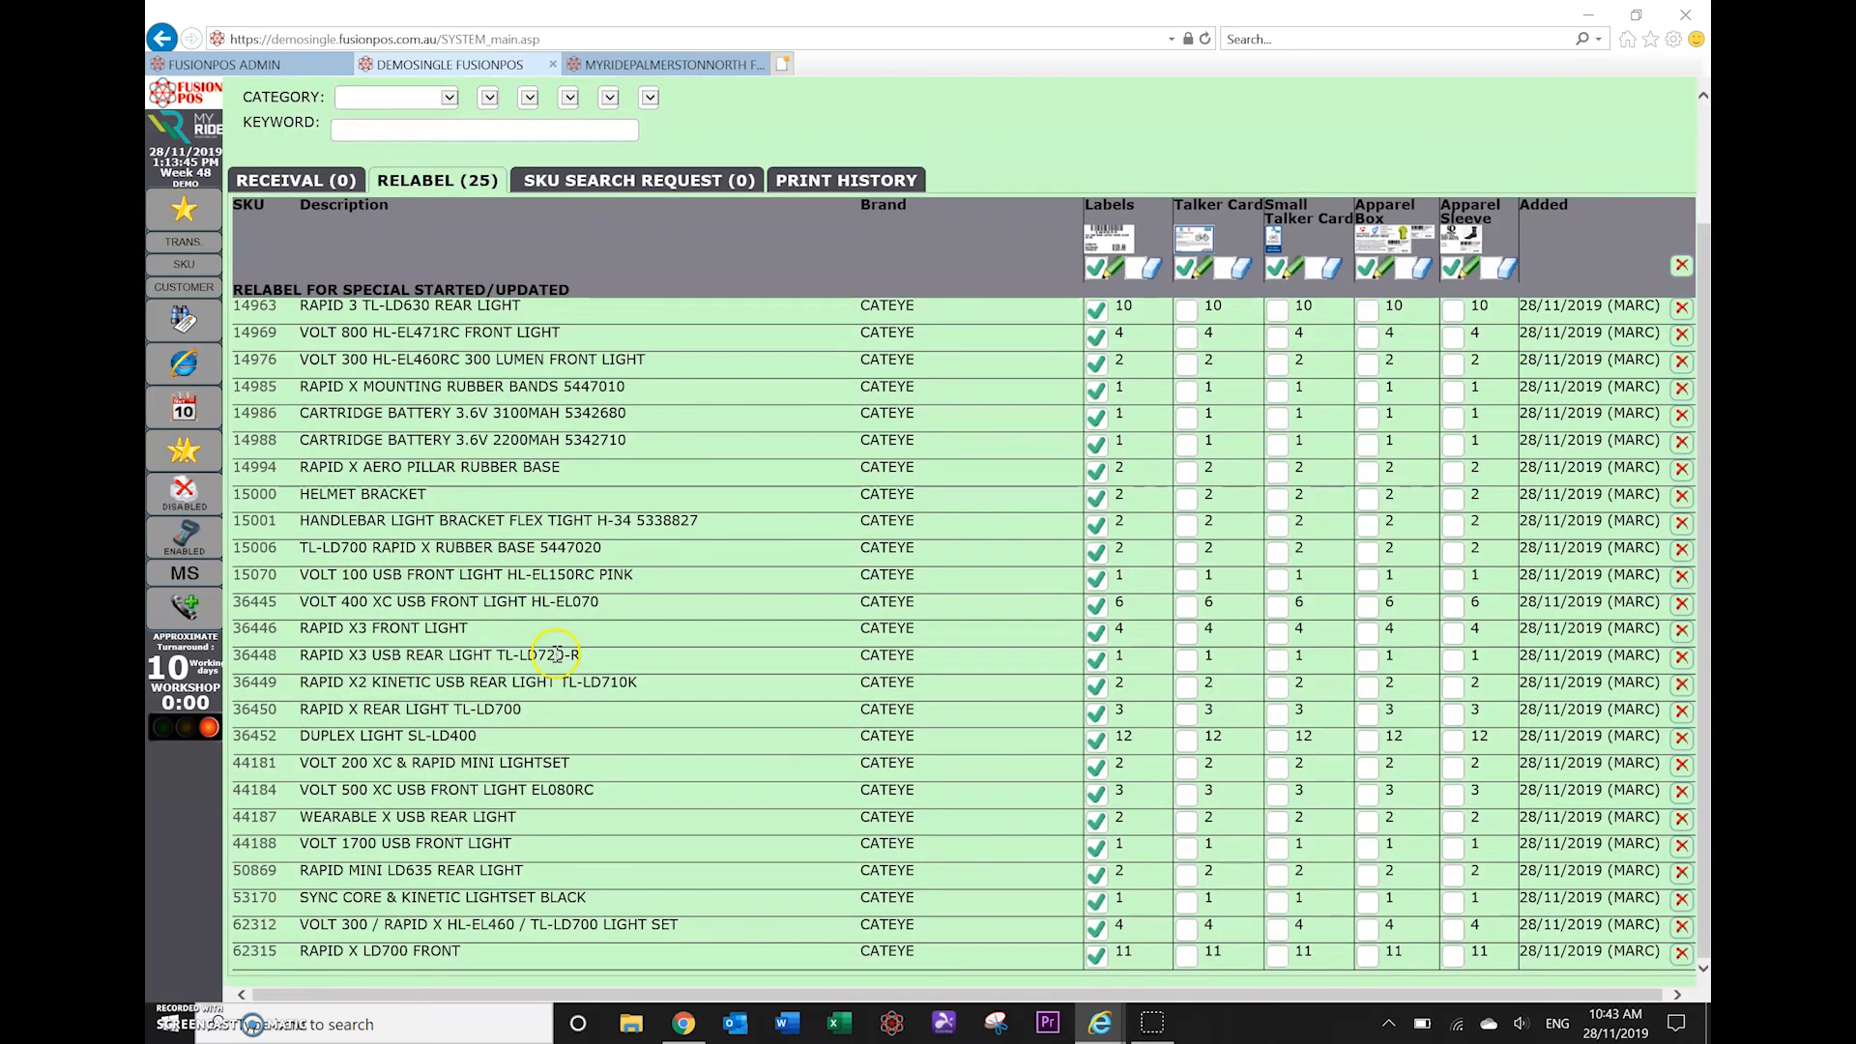
scroll(556, 655, "up", 3)
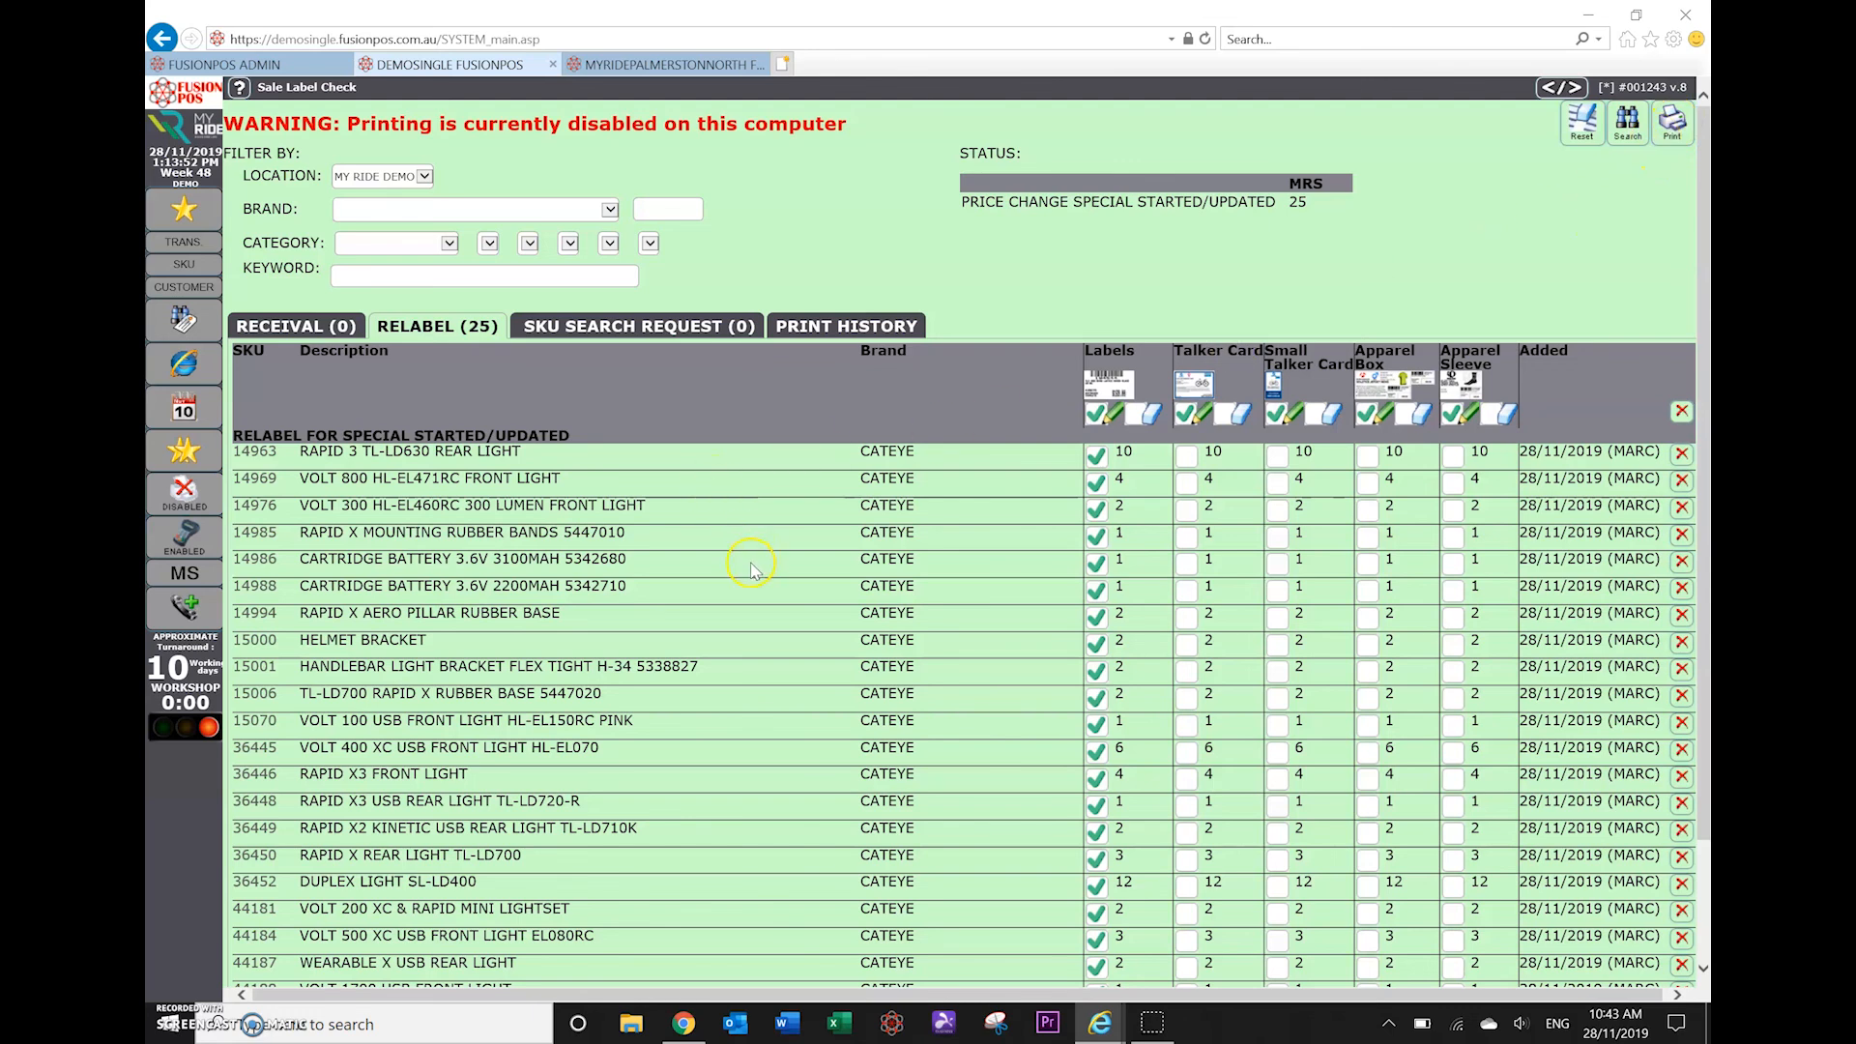
scroll(744, 598, "down", 3)
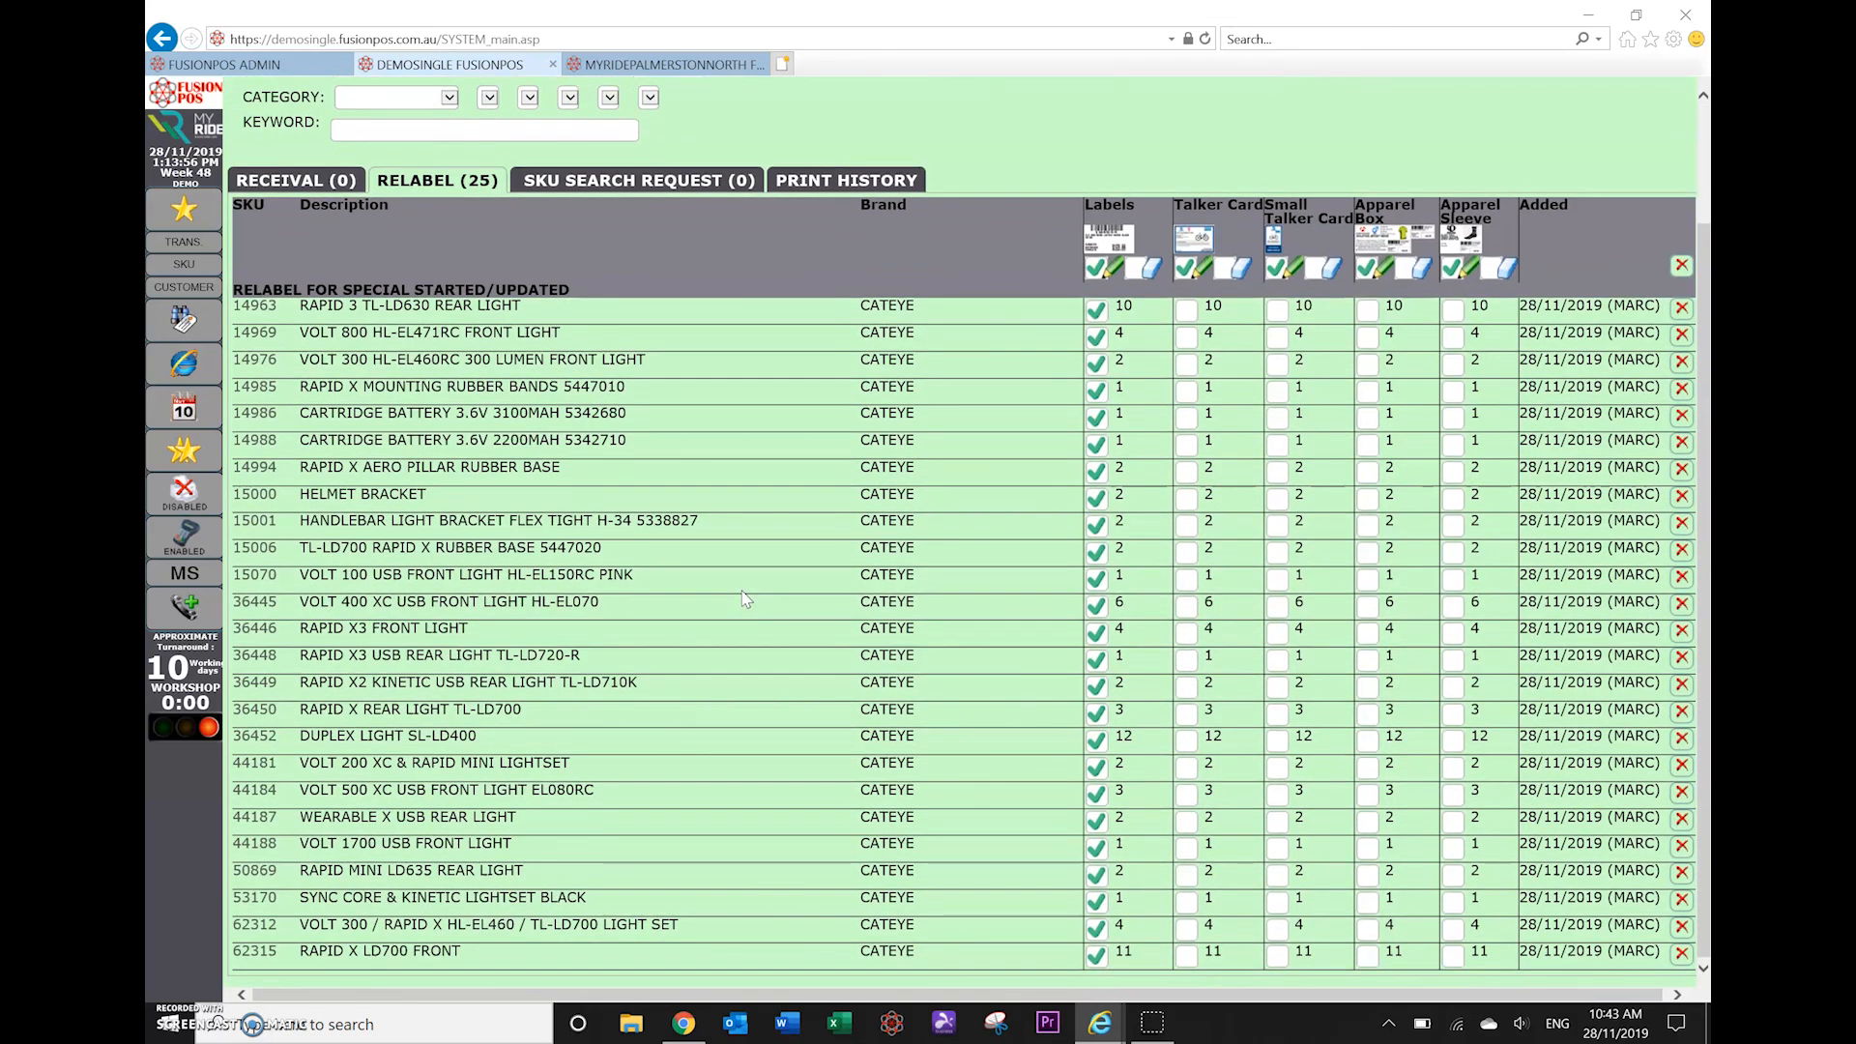
scroll(745, 598, "up", 3)
left_click(187, 210)
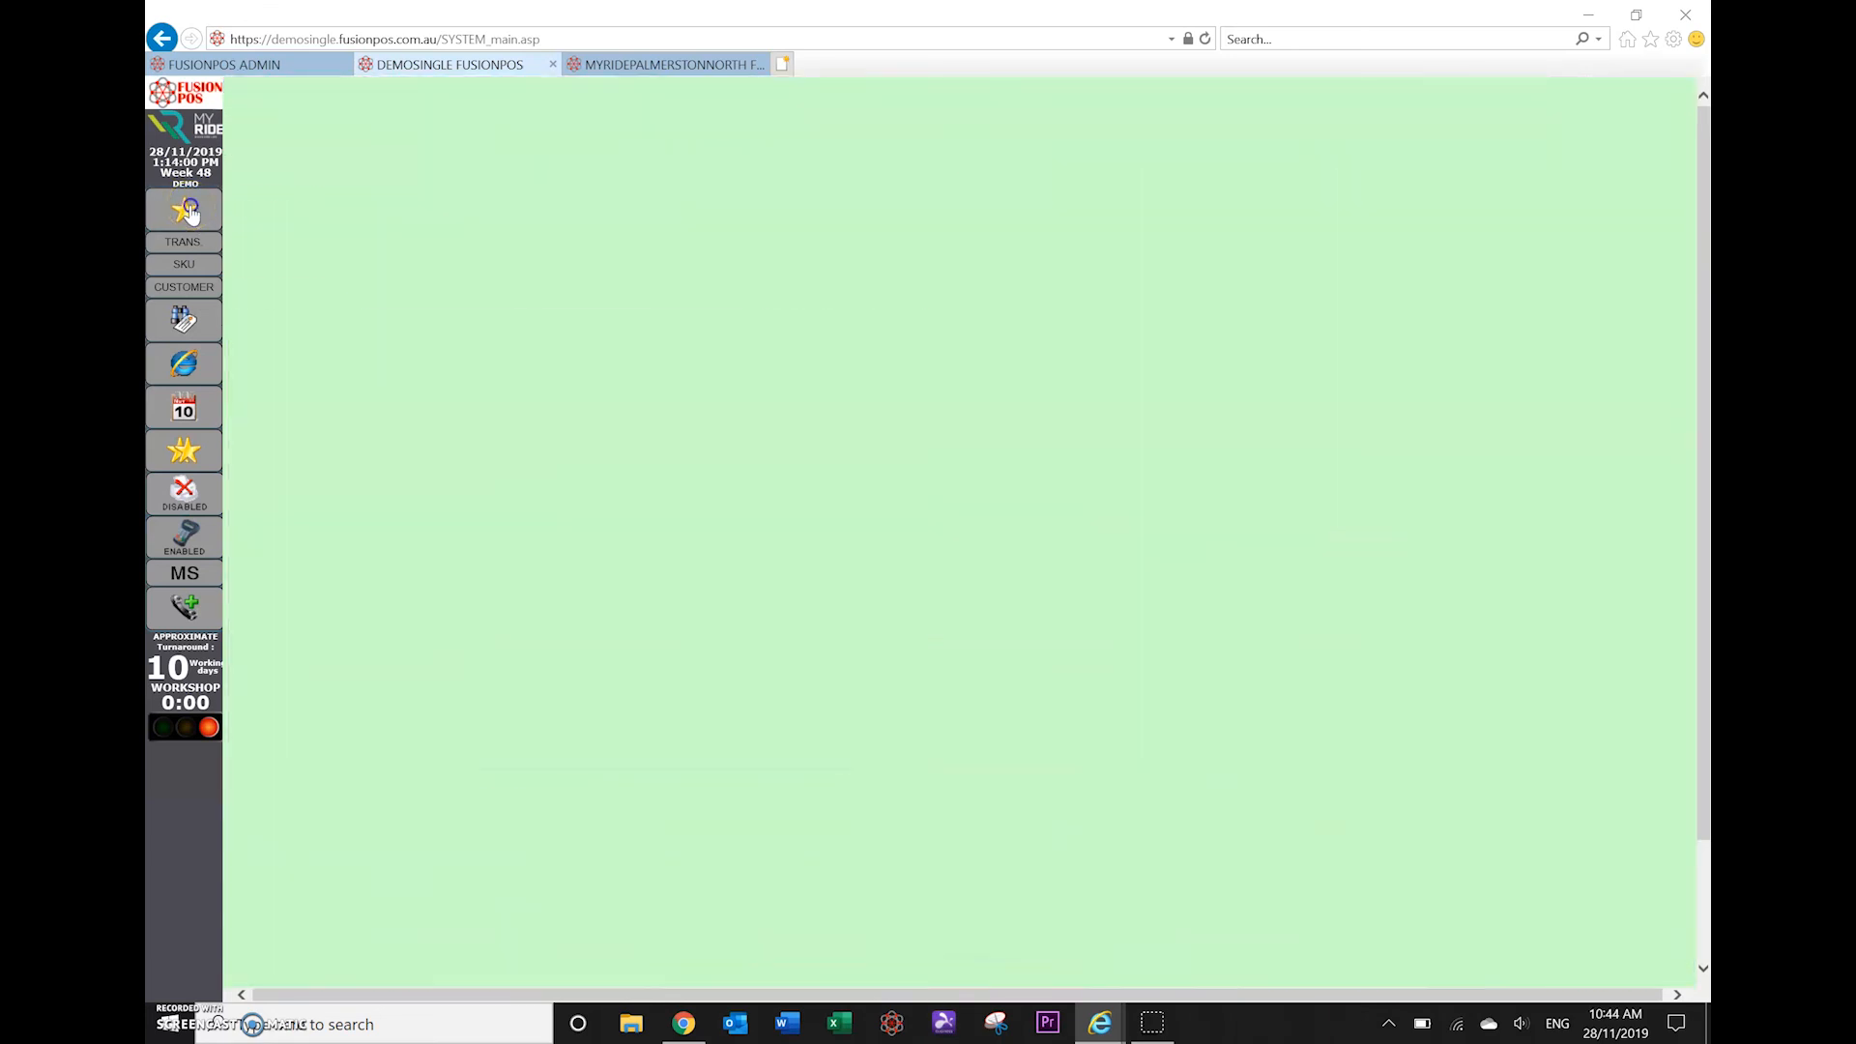